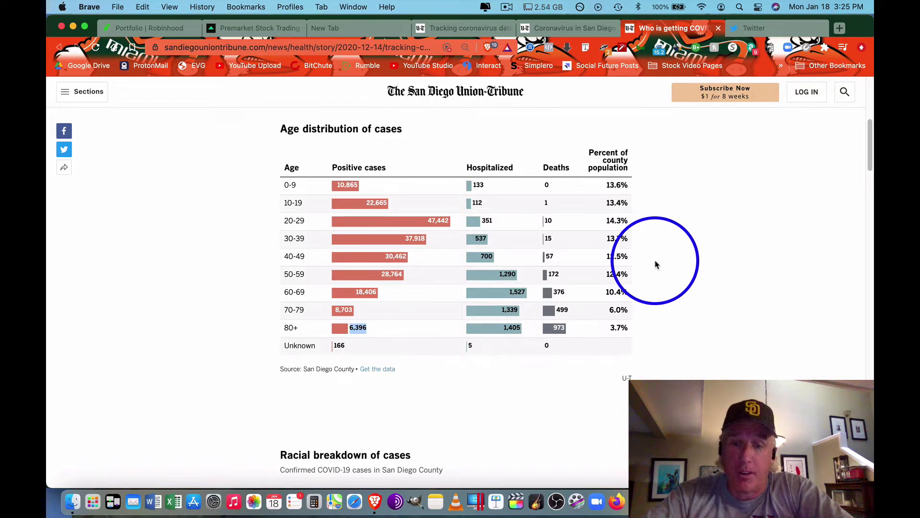
# Examine the racial breakdown of cases, the deaths by age and gender chart, and the last page of the county deaths list
pyautogui.scroll(-6, 678, 256)
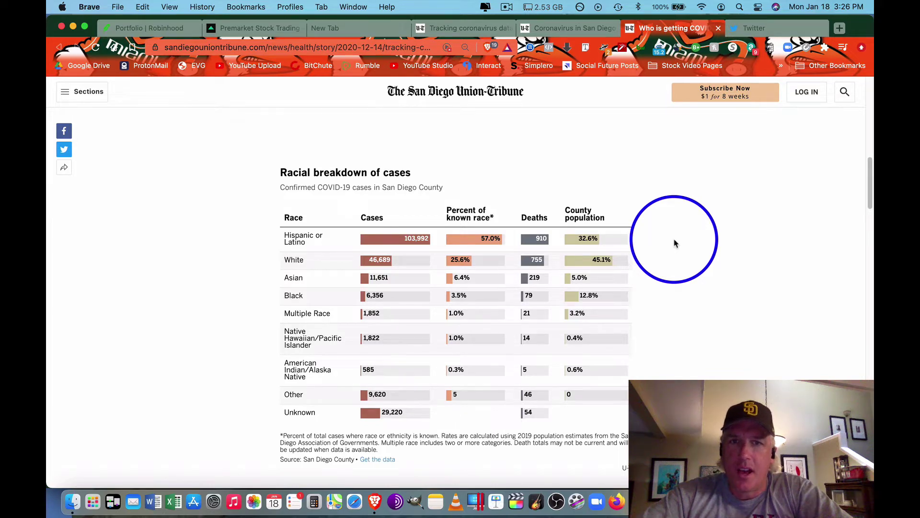
pyautogui.scroll(-2, 675, 243)
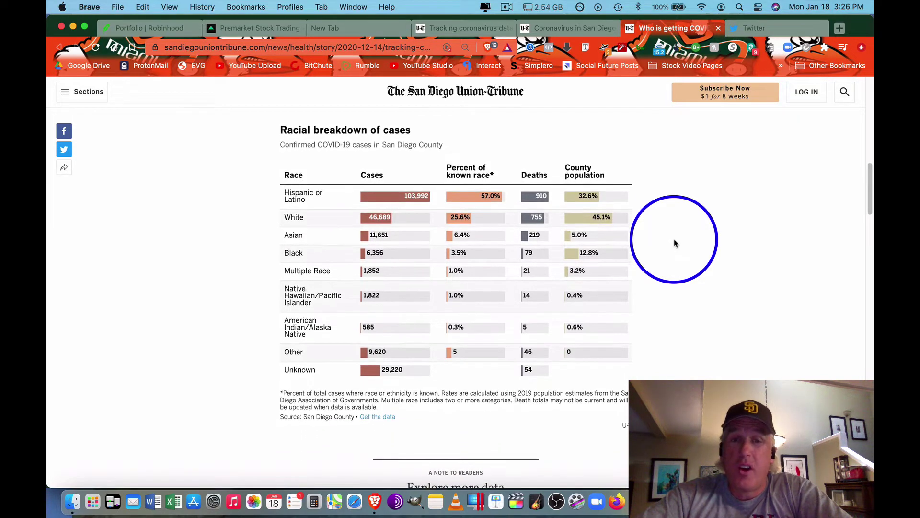
pyautogui.scroll(-10, 675, 243)
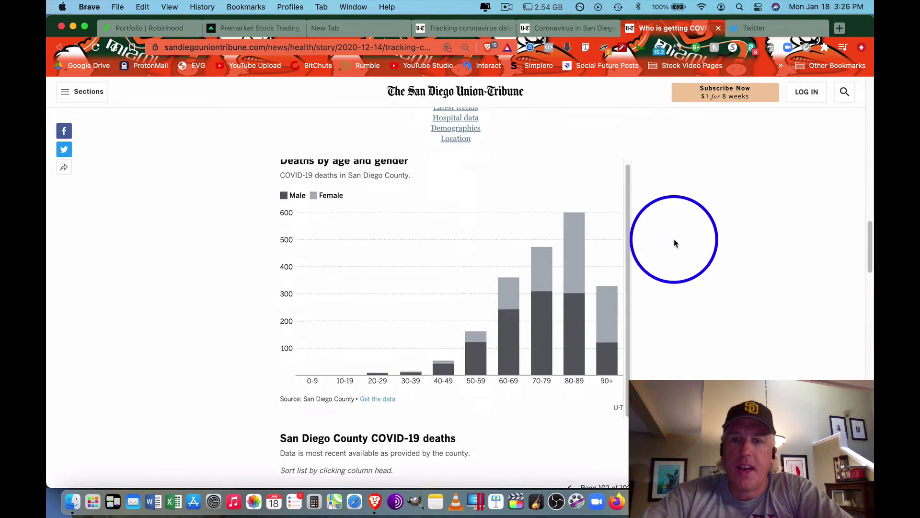
pyautogui.scroll(-10, 675, 243)
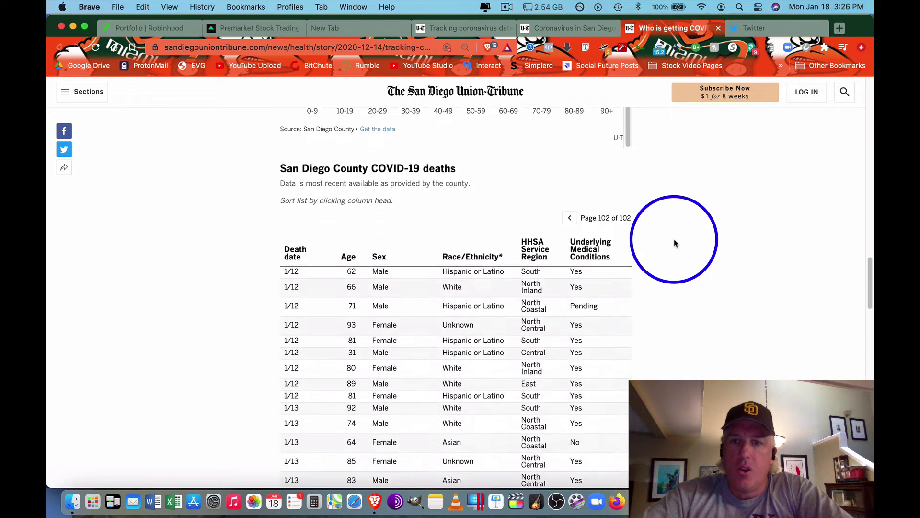
pyautogui.scroll(-7, 675, 243)
pyautogui.scroll(4, 671, 242)
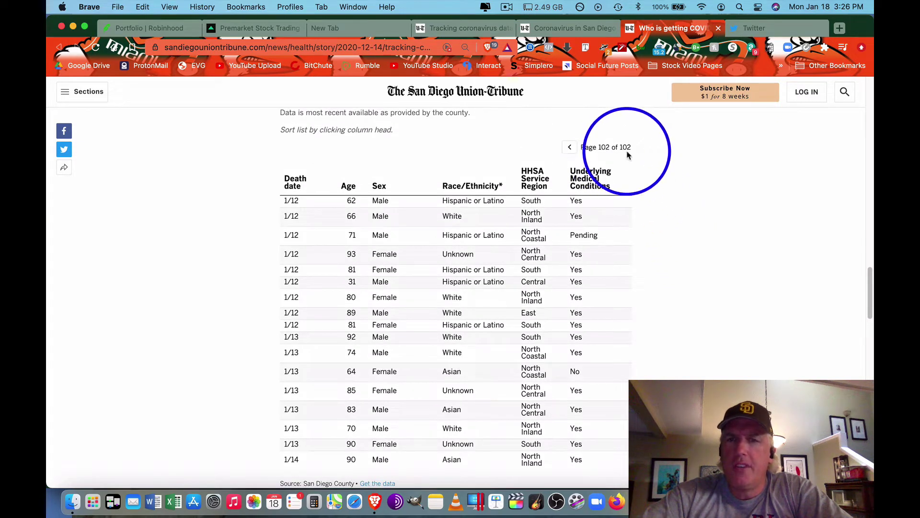
pyautogui.scroll(-1, 635, 178)
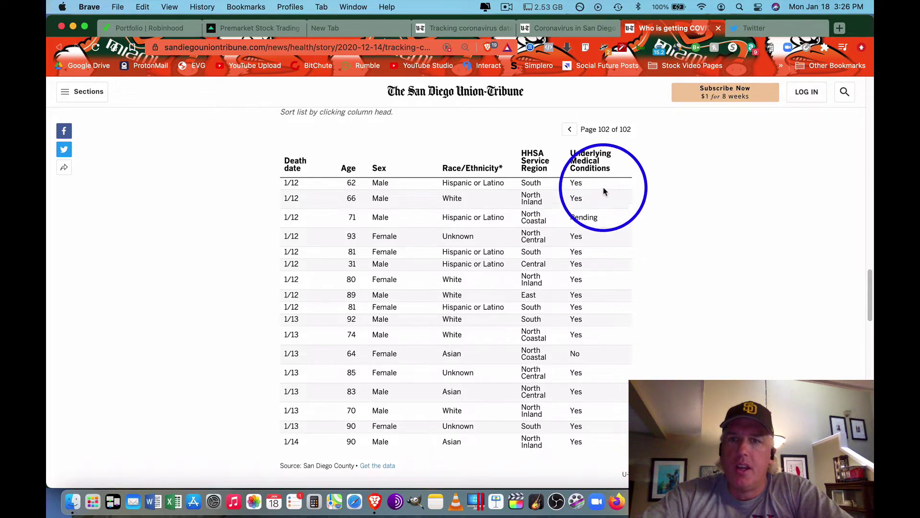
pyautogui.scroll(-10, 640, 212)
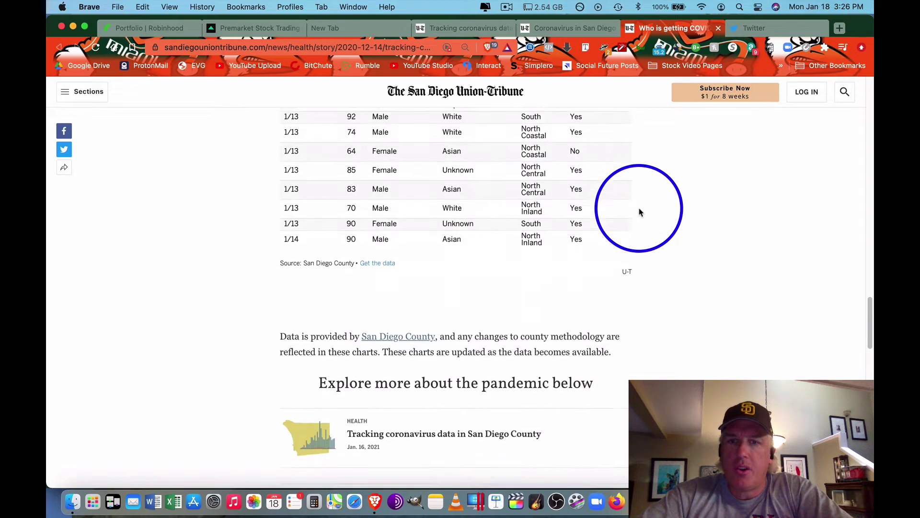
pyautogui.scroll(2, 640, 192)
# Return to the start of the article and go through its tables and charts again down to the county deaths list
pyautogui.scroll(15, 640, 165)
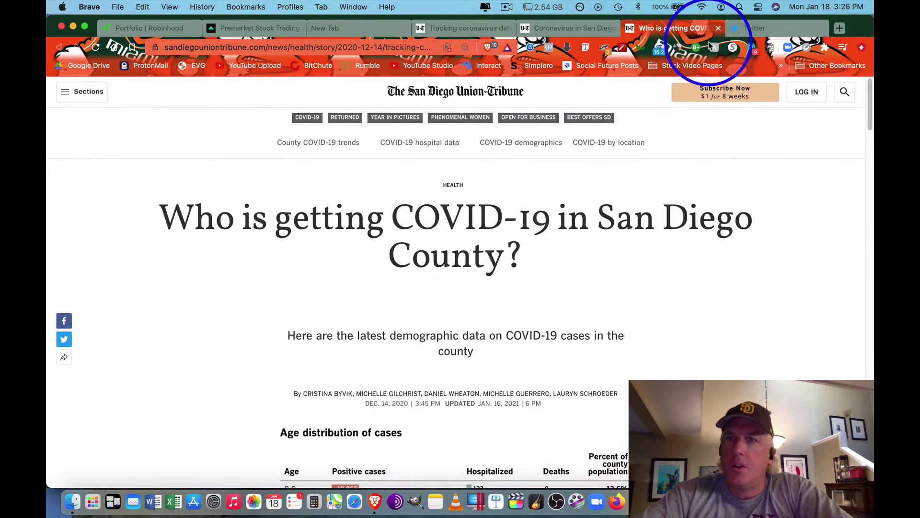
pyautogui.scroll(-6, 620, 243)
pyautogui.scroll(-10, 641, 285)
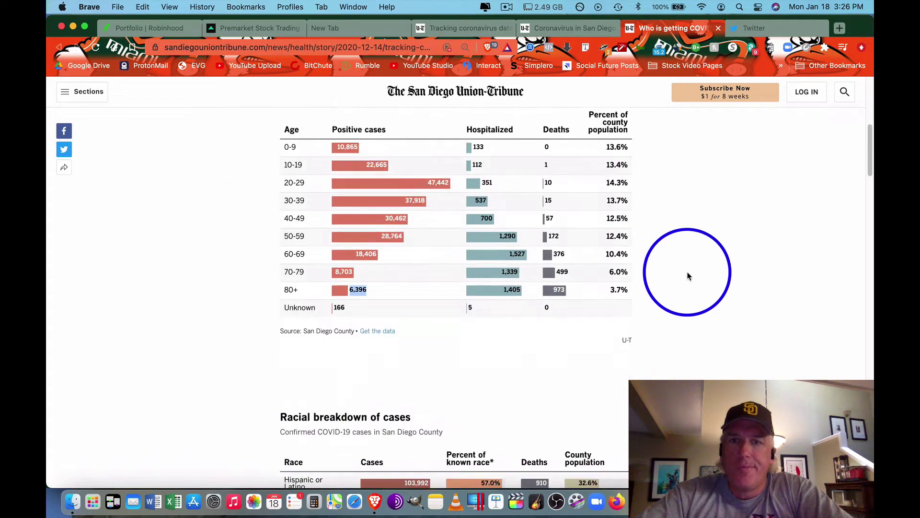
pyautogui.scroll(-5, 688, 276)
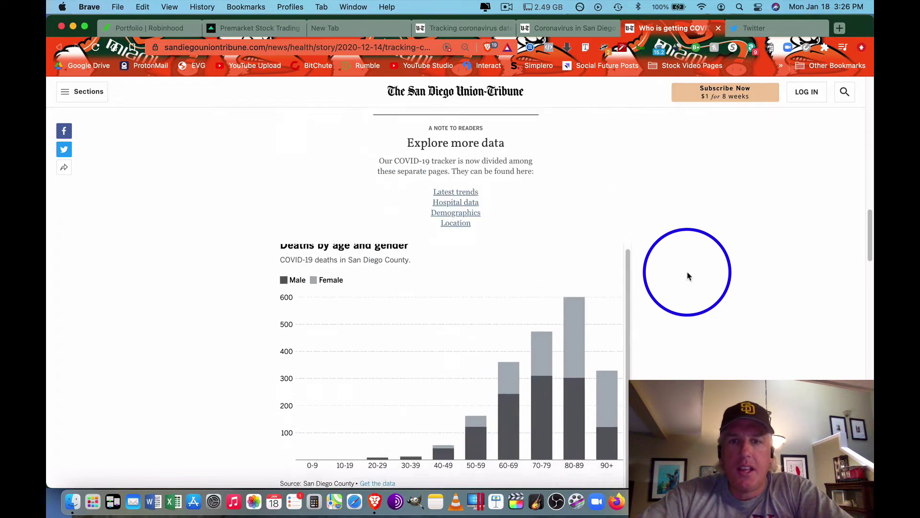
pyautogui.scroll(-8, 688, 277)
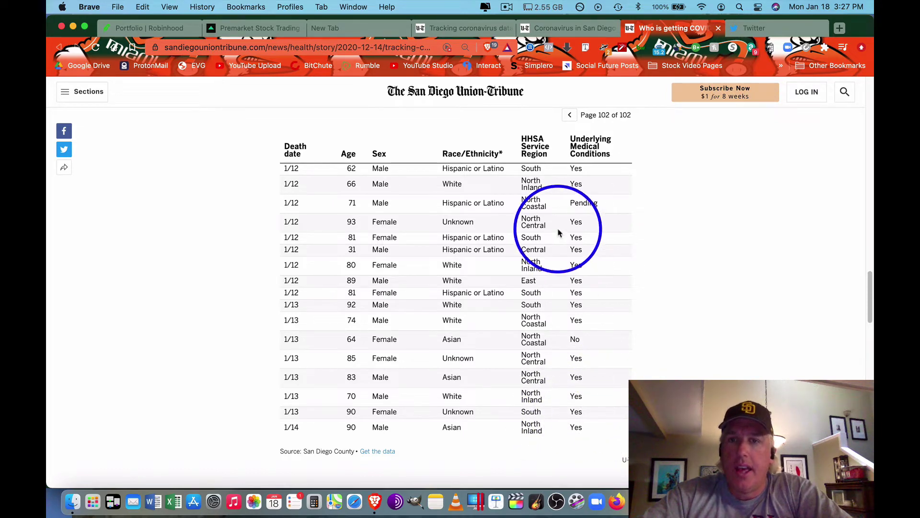
# Show page 101 of the San Diego County COVID-19 deaths list and check the ages and underlying medical conditions, highlighting the 94-year-old man's age
pyautogui.click(570, 115)
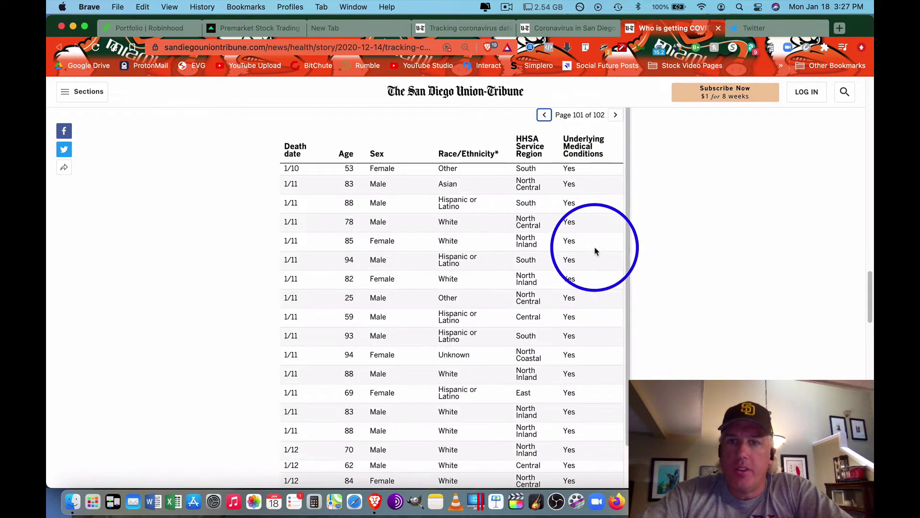
pyautogui.scroll(-2, 595, 251)
pyautogui.scroll(1, 581, 148)
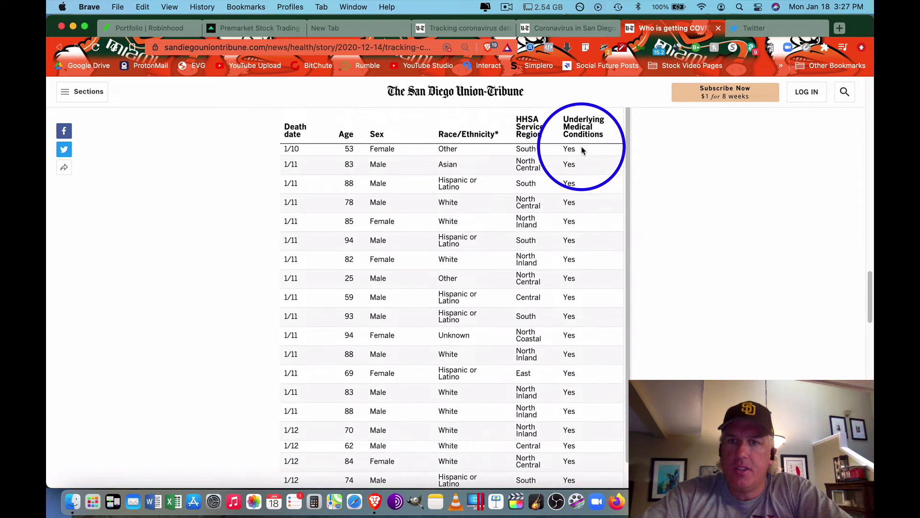
pyautogui.scroll(-1, 581, 161)
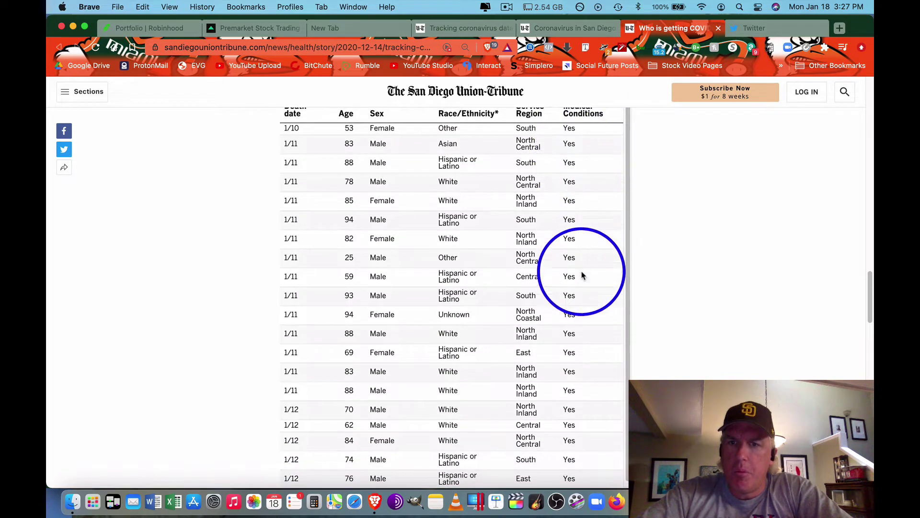
pyautogui.scroll(-1, 582, 275)
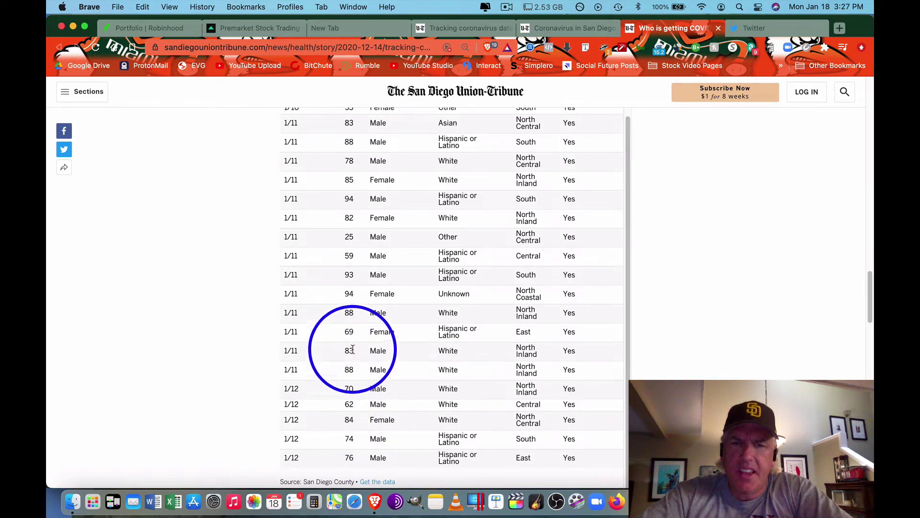
pyautogui.doubleClick(349, 256)
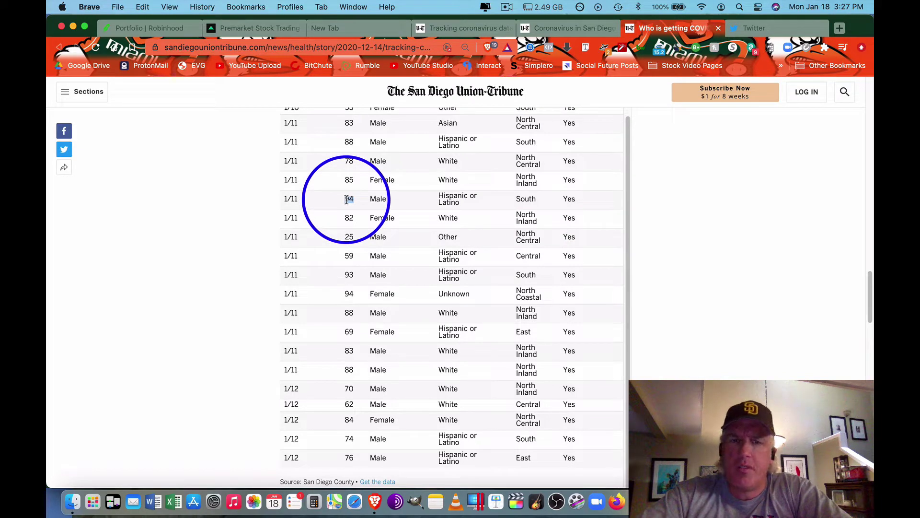
pyautogui.scroll(2, 348, 192)
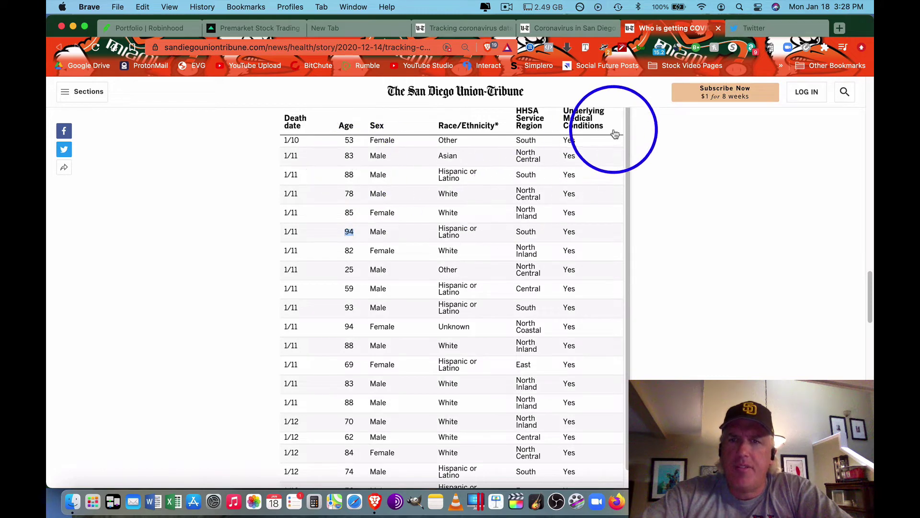
pyautogui.scroll(2, 623, 139)
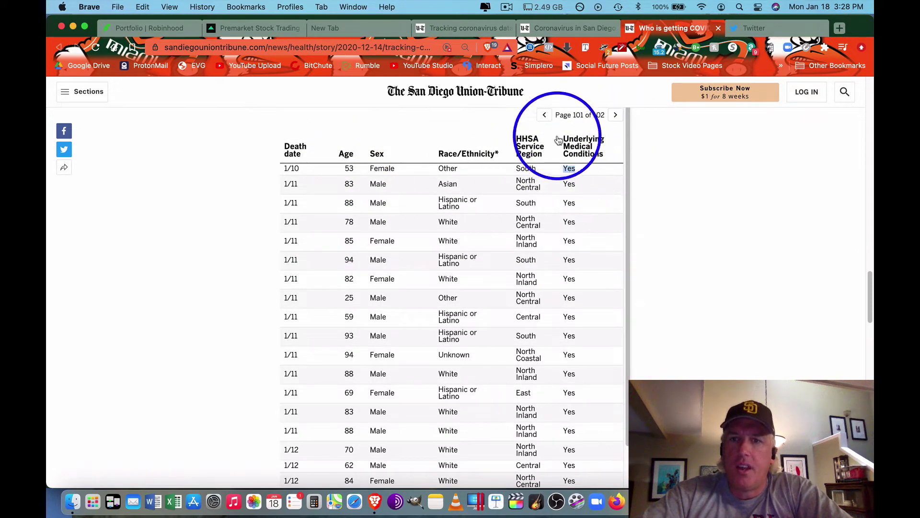
# Go back one more page in the deaths list and highlight the age 96 among the 1/10 deaths
pyautogui.click(545, 115)
pyautogui.scroll(-3, 587, 212)
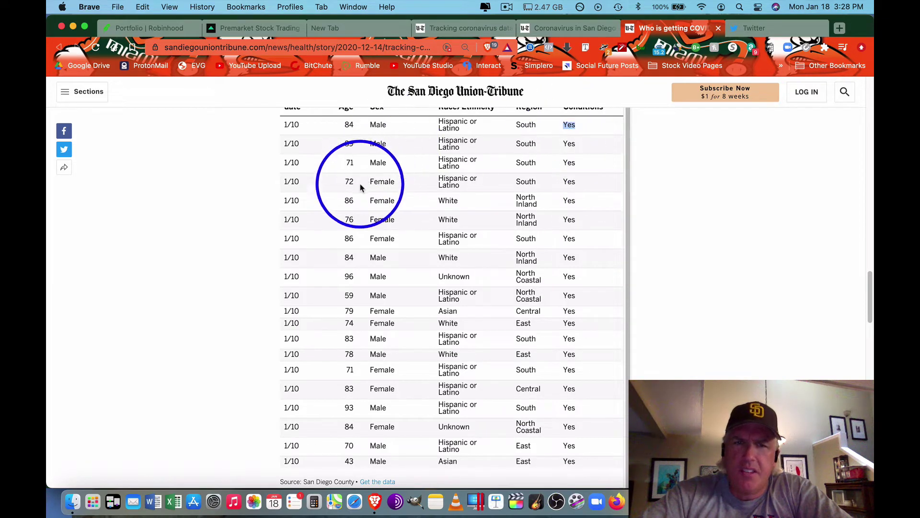
pyautogui.doubleClick(349, 277)
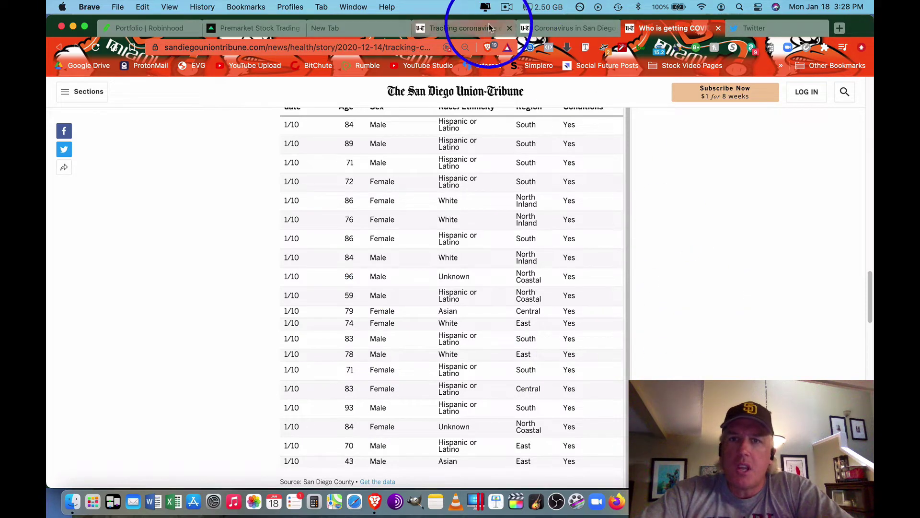
# View the New cases by day chart in the coronavirus tracking article and the Hospitalizations by week chart in the county hospitals article
pyautogui.click(467, 28)
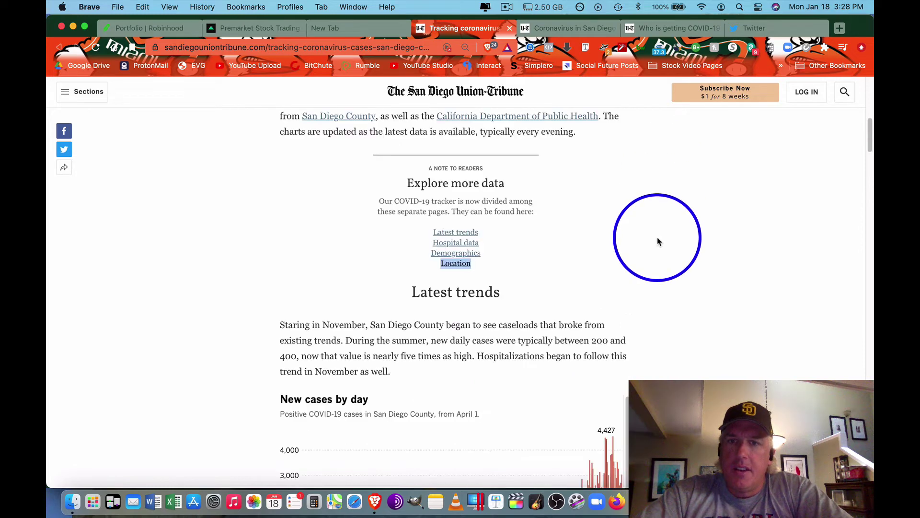
pyautogui.scroll(-3, 658, 237)
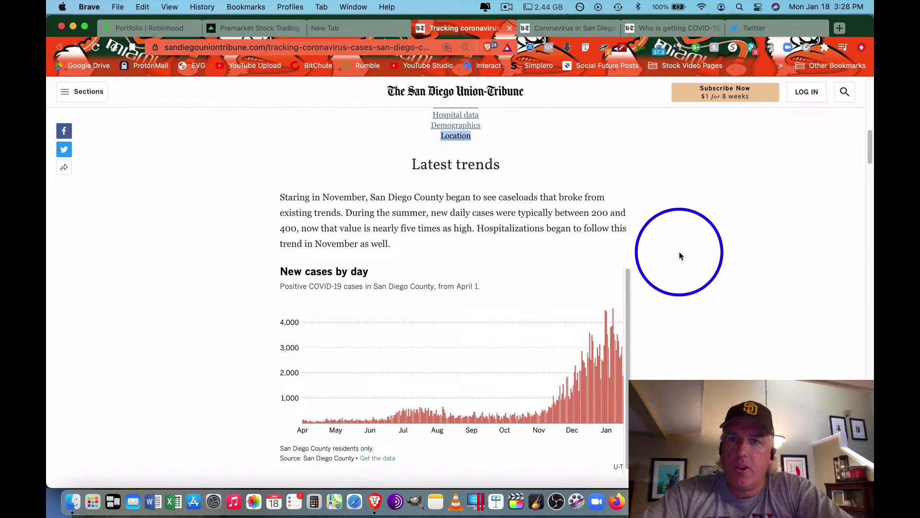
pyautogui.click(575, 28)
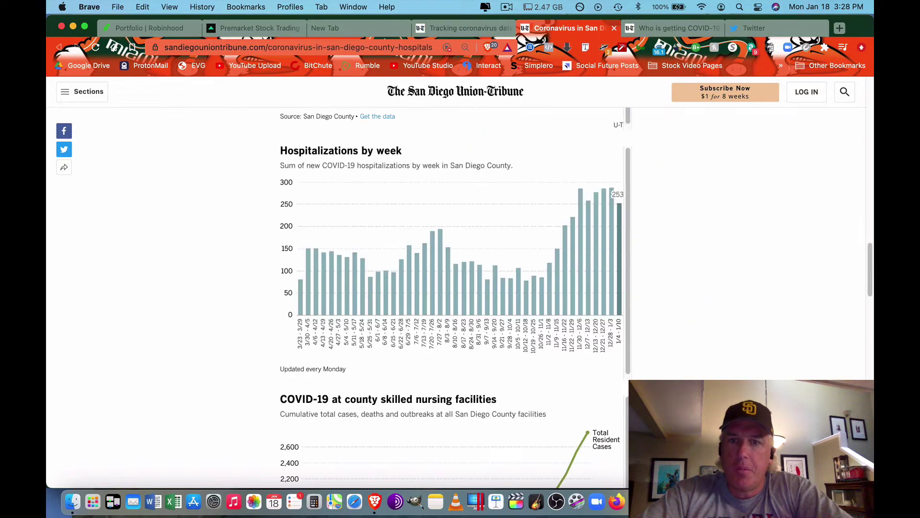
pyautogui.click(671, 27)
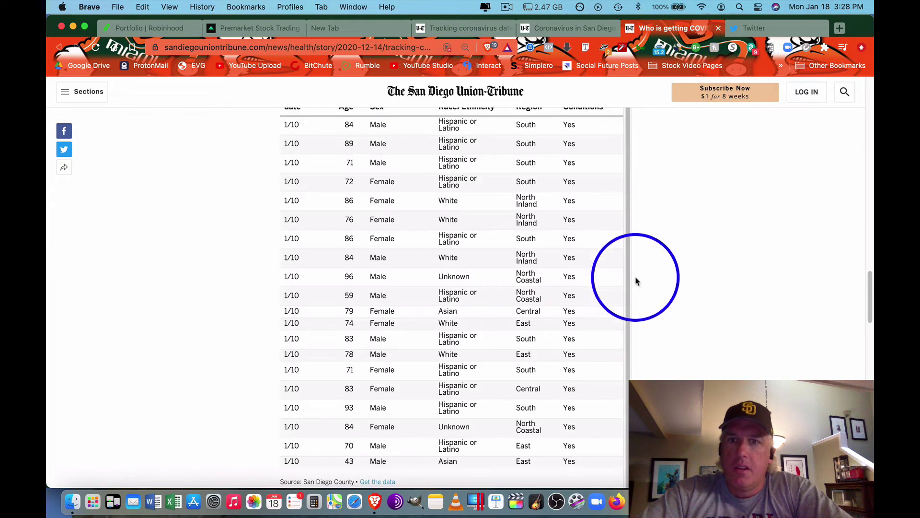
# Go through the county hospitals article from the daily hospitalizations chart to the related stories at its end
pyautogui.click(594, 29)
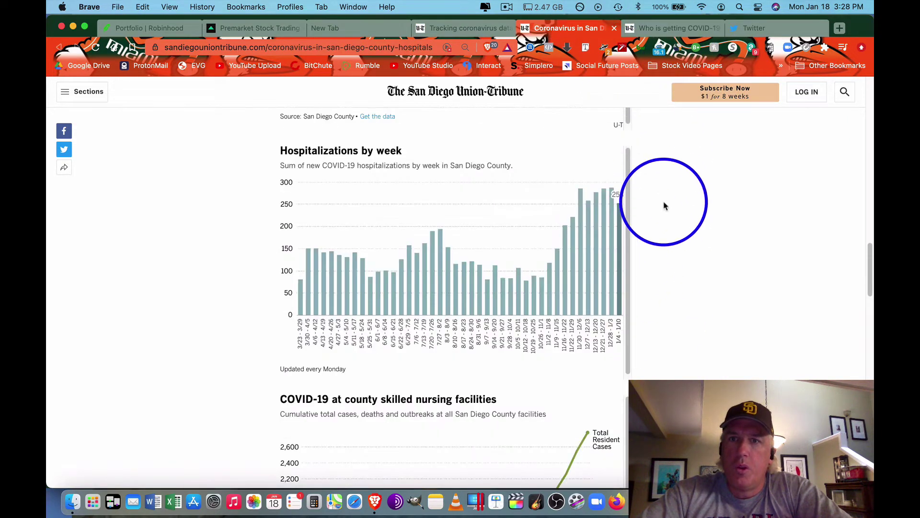
pyautogui.scroll(15, 664, 205)
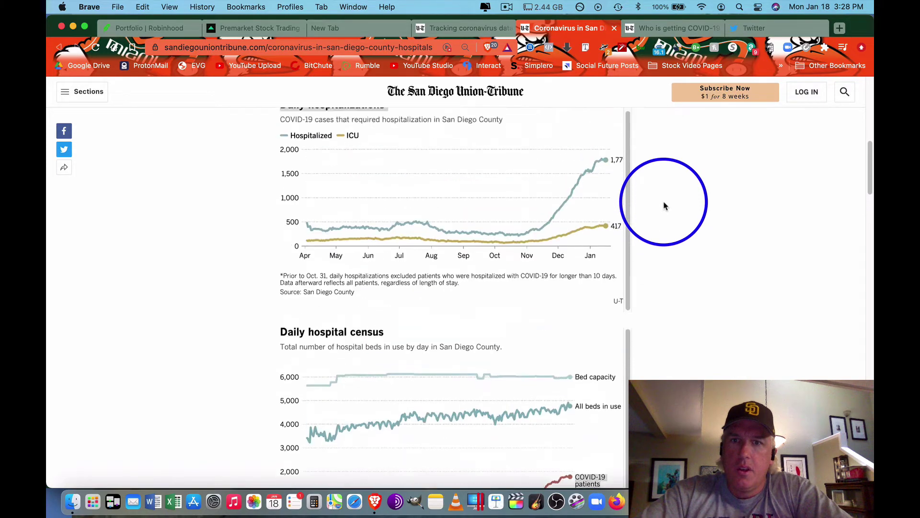
pyautogui.scroll(-15, 664, 205)
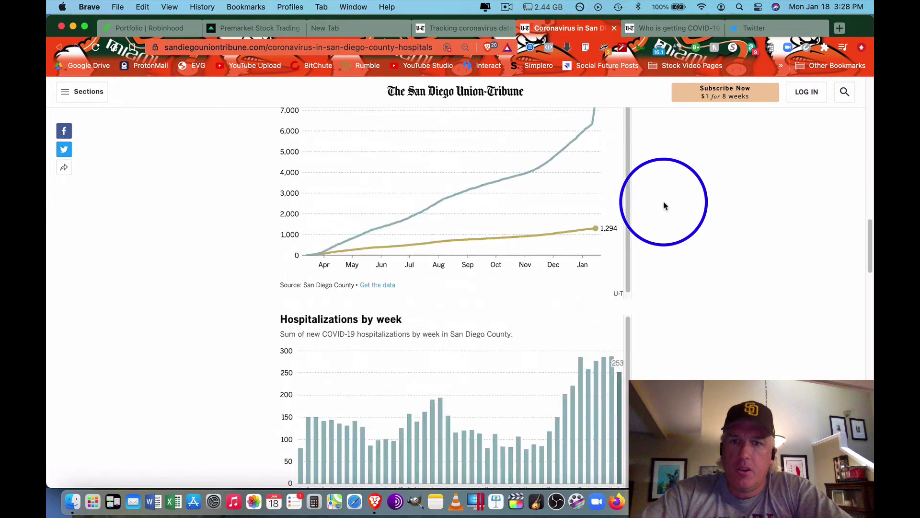
pyautogui.scroll(-15, 664, 206)
pyautogui.scroll(2, 664, 205)
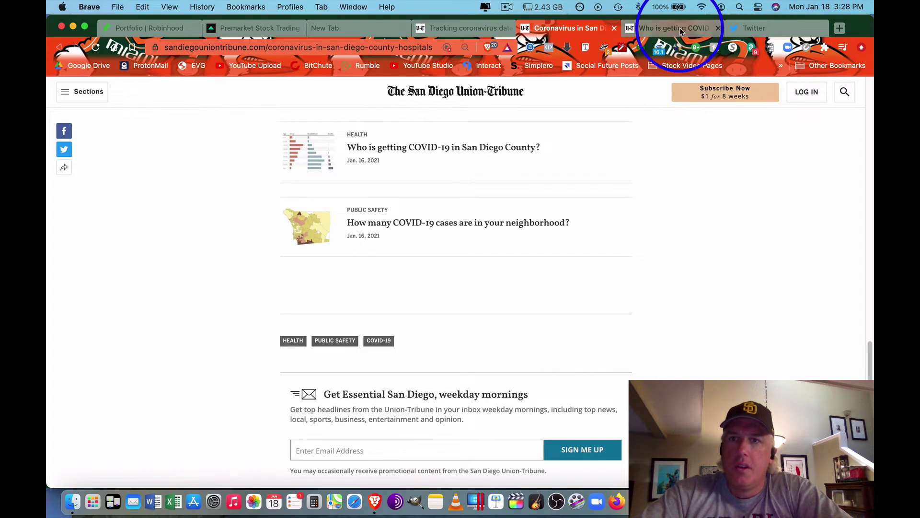
# Return to the "Who is getting COVID-19" article and bring up the full Age distribution of cases table
pyautogui.click(677, 28)
pyautogui.scroll(15, 669, 187)
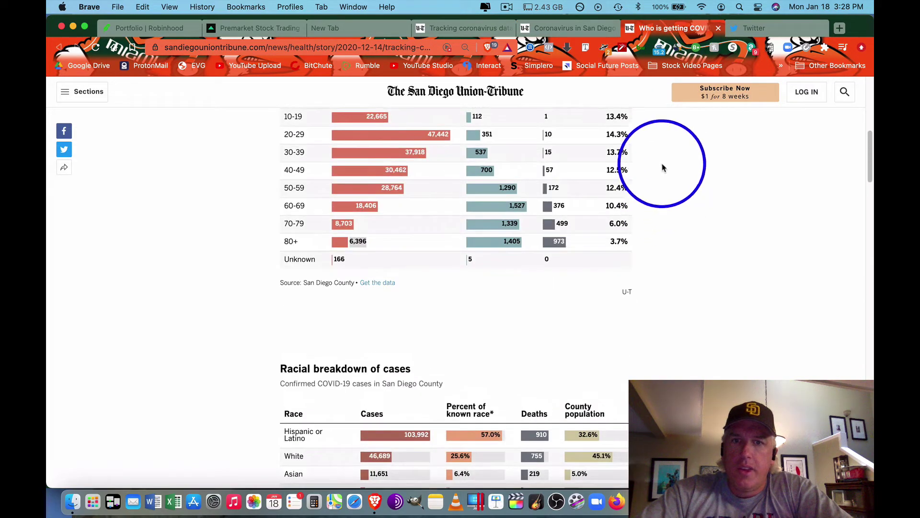
pyautogui.scroll(2, 596, 143)
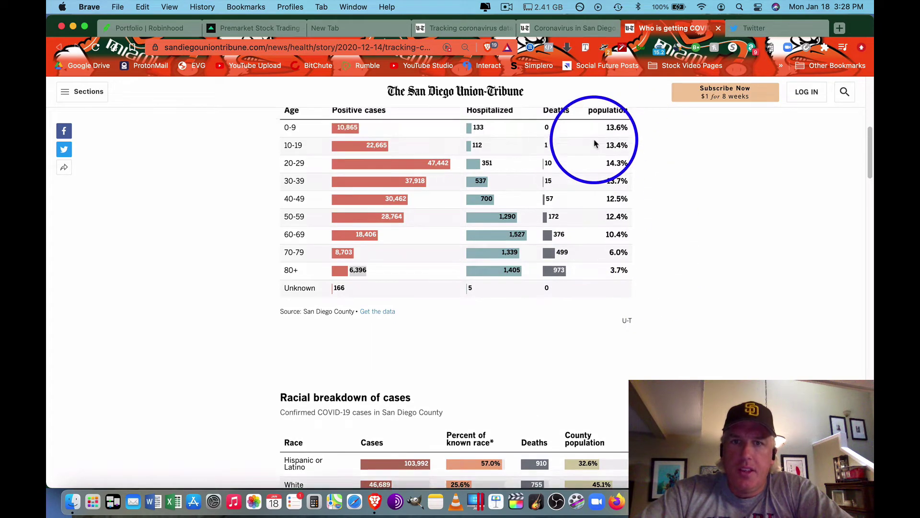
pyautogui.scroll(4, 398, 259)
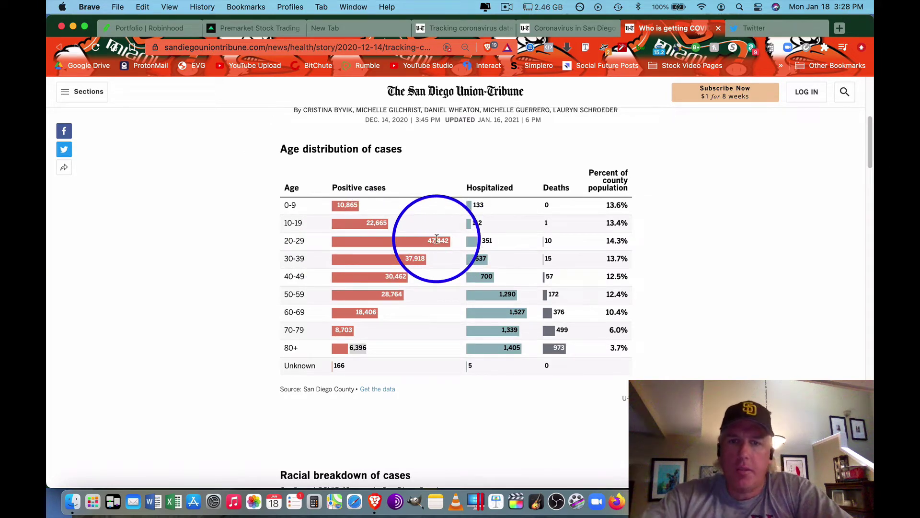
# Highlight the positive case figure for ages 20-29 and the deaths figure for ages 80+ in the age distribution table
pyautogui.moveTo(437, 238)
pyautogui.mouseDown()
pyautogui.moveTo(377, 240)
pyautogui.moveTo(423, 243)
pyautogui.mouseUp()
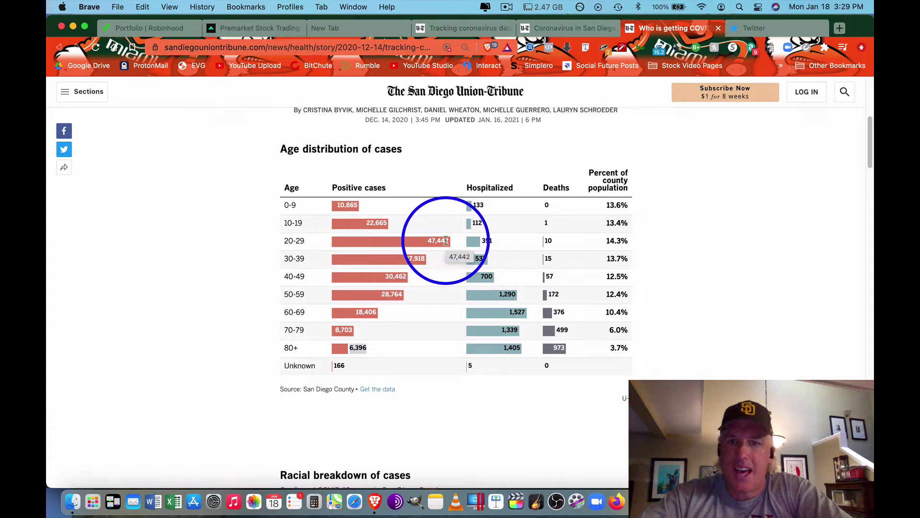
pyautogui.moveTo(446, 240); pyautogui.dragTo(421, 257)
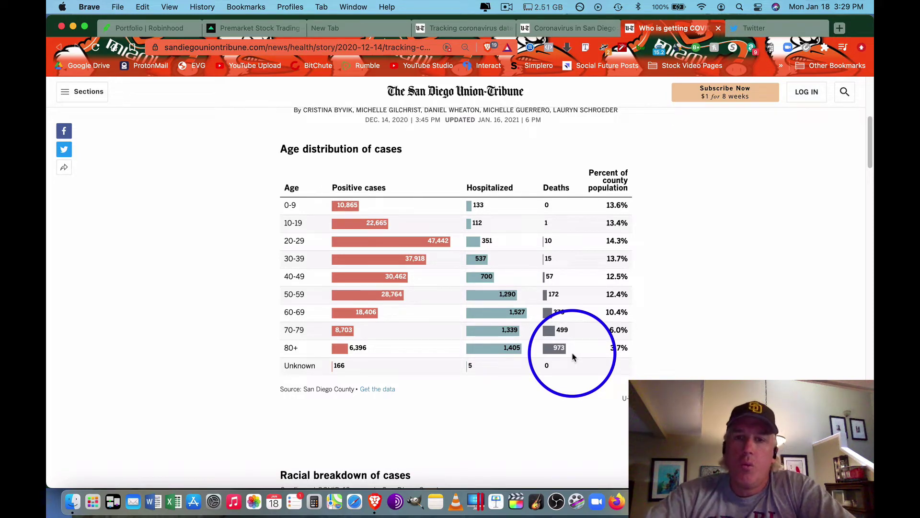
pyautogui.doubleClick(441, 241)
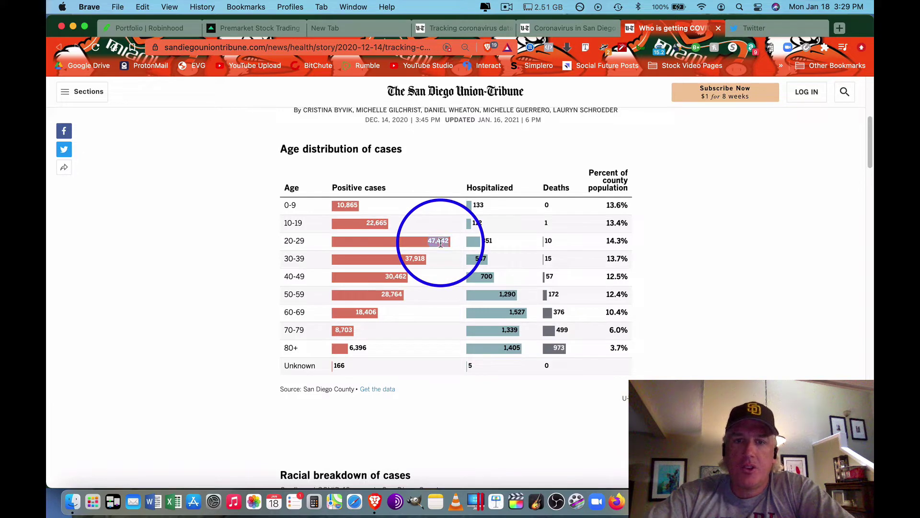
pyautogui.doubleClick(561, 348)
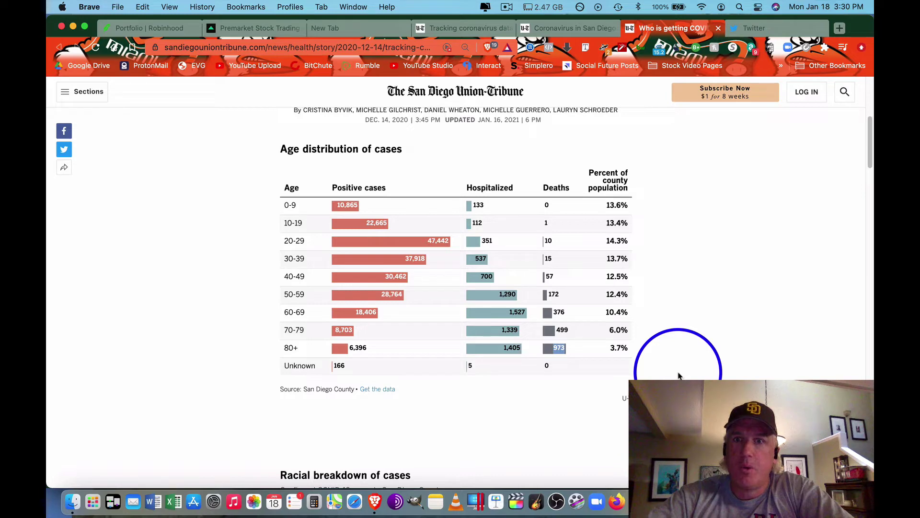
# Return to the coronavirus tracking article and go from the New cases by day chart to the start of the Cumulative cases chart
pyautogui.click(460, 28)
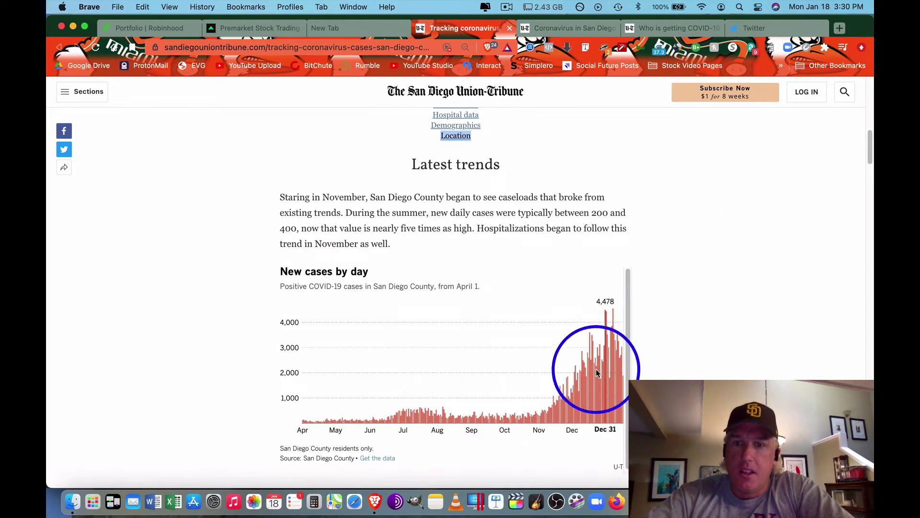
pyautogui.scroll(-3, 653, 374)
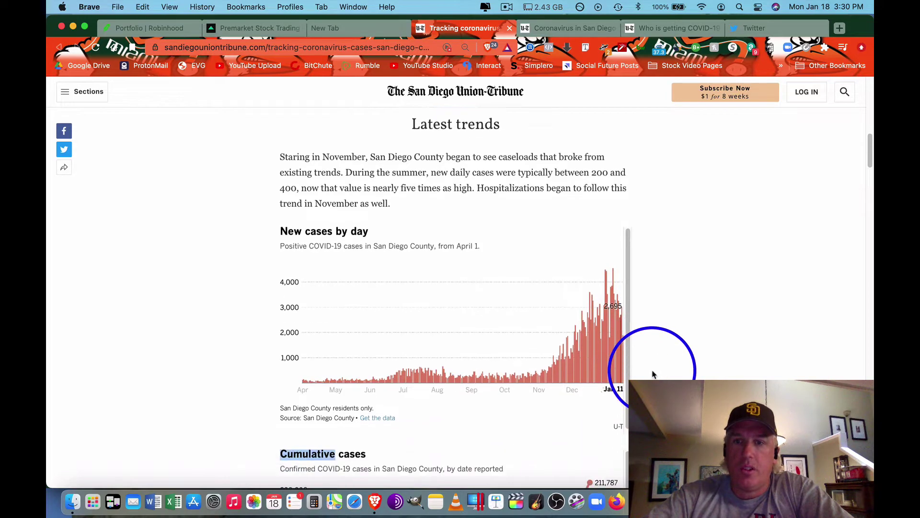
pyautogui.scroll(-3, 670, 325)
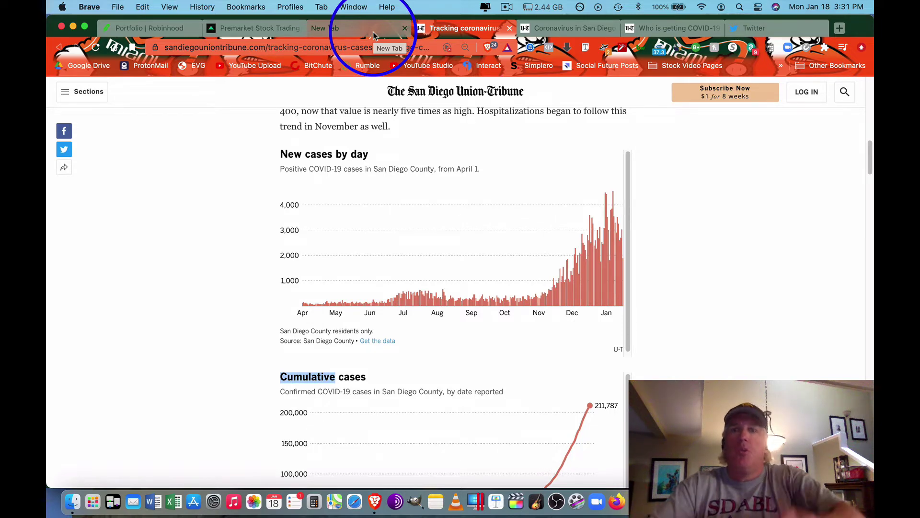
# Search the web in a new tab for "gavin newsom open restaurants"
pyautogui.click(838, 29)
pyautogui.write('gavin')
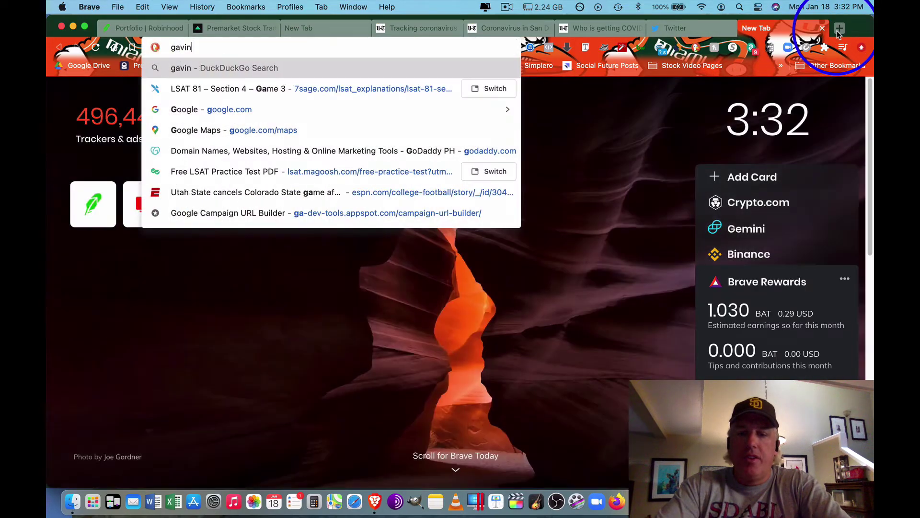
pyautogui.write(' newsom open')
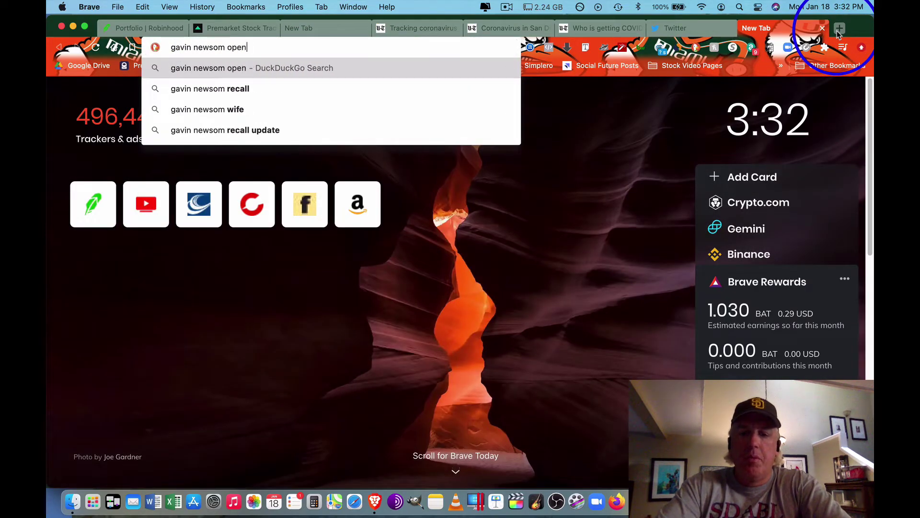
pyautogui.write(' res')
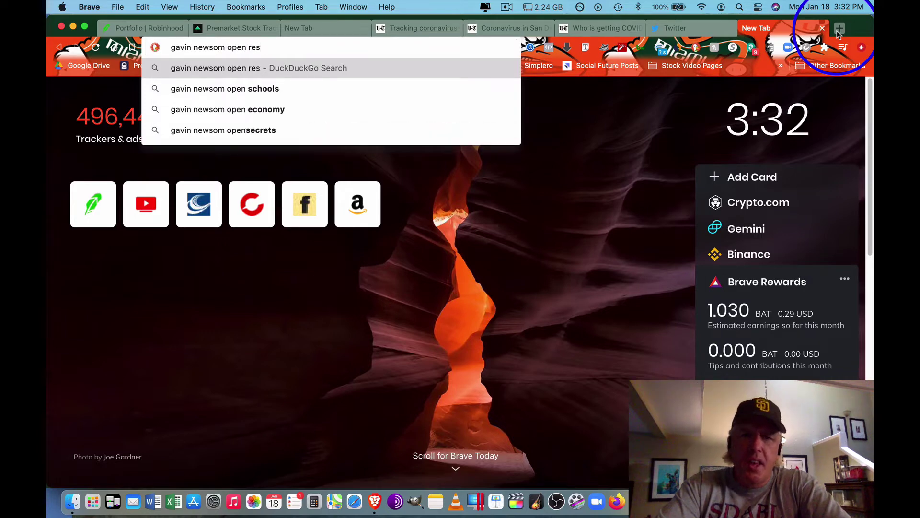
pyautogui.write('taurants')
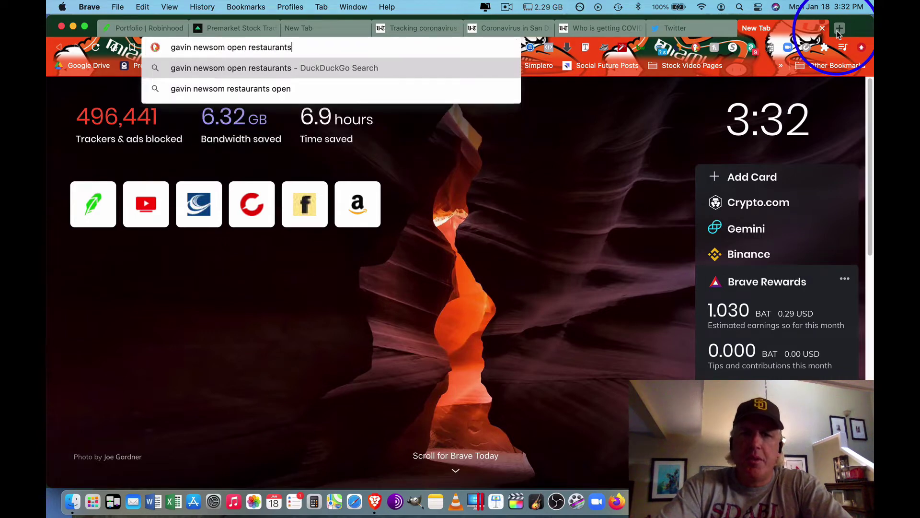
pyautogui.press('Return')
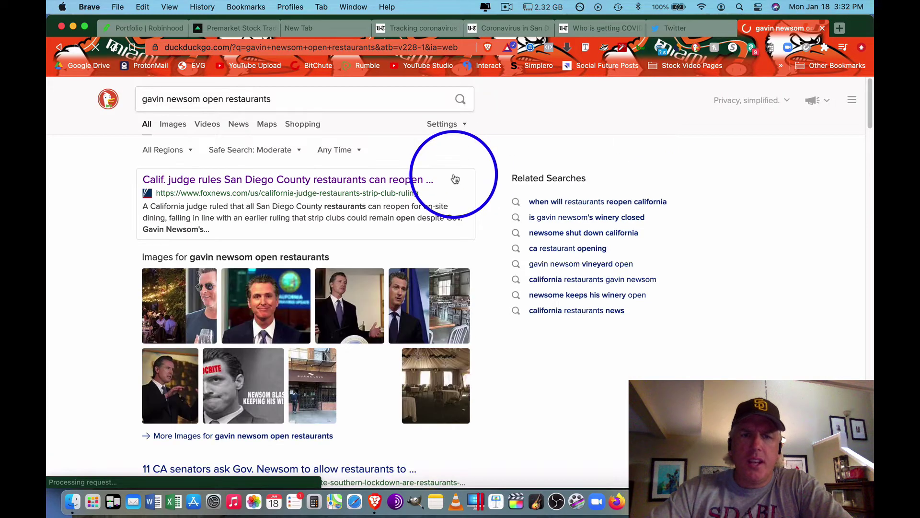
# Look over the web results for the restaurant search, restrict them to news, and skim the news headlines
pyautogui.scroll(-5, 452, 211)
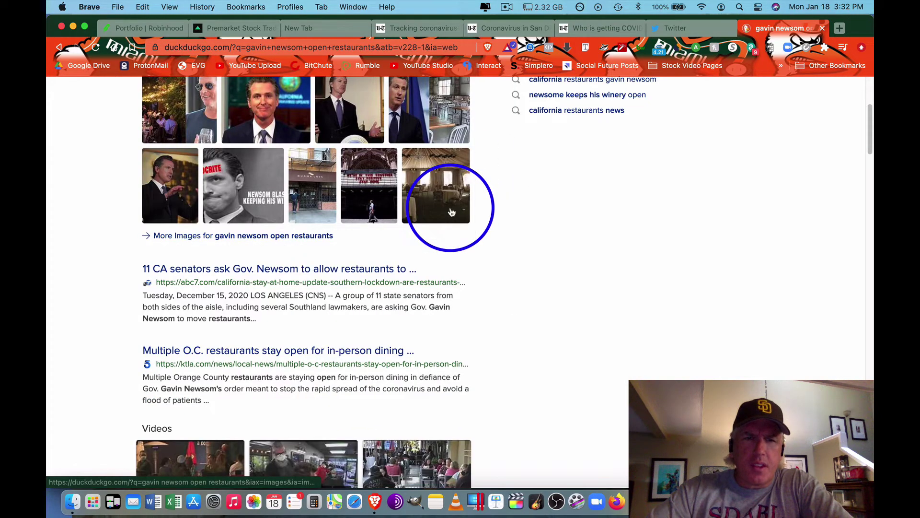
pyautogui.scroll(5, 451, 211)
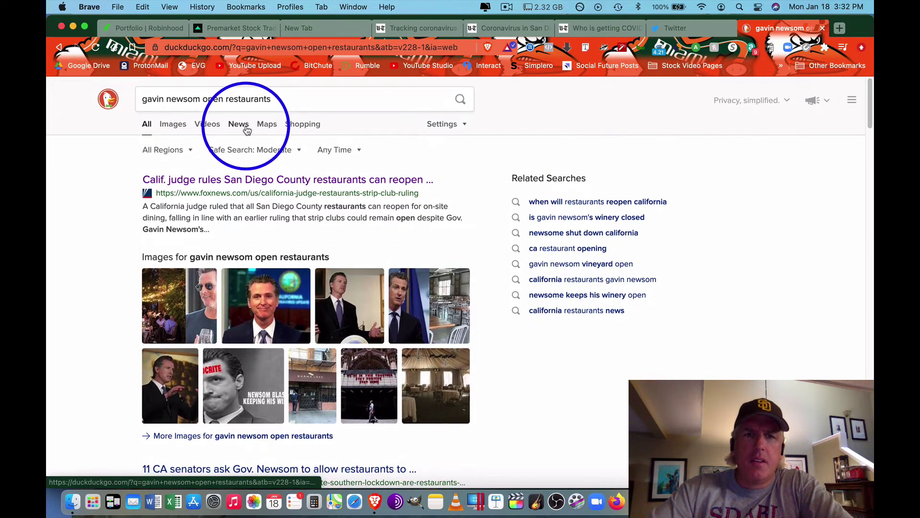
pyautogui.click(246, 129)
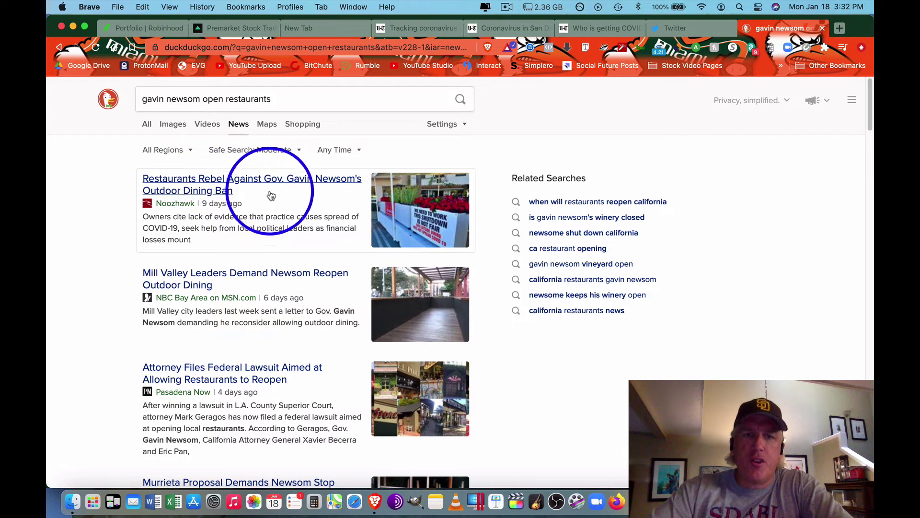
pyautogui.scroll(-1, 348, 214)
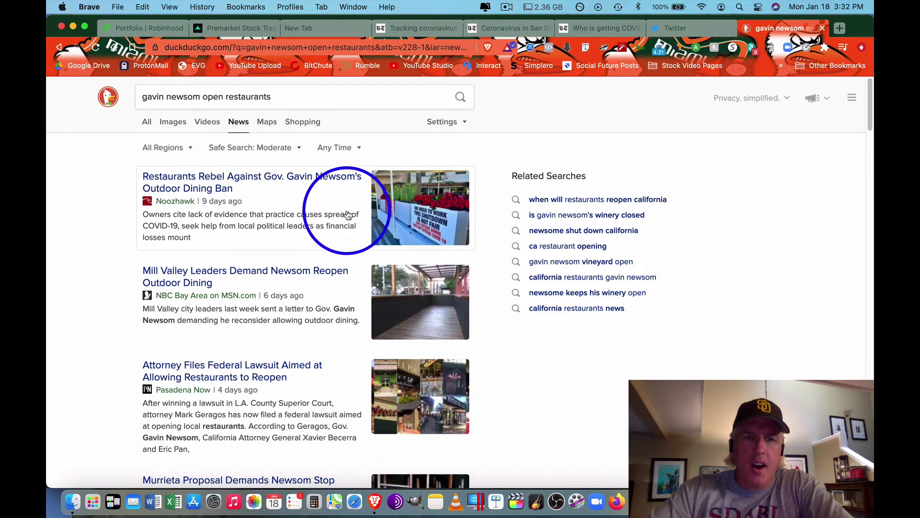
pyautogui.scroll(-3, 349, 215)
pyautogui.scroll(-1, 347, 214)
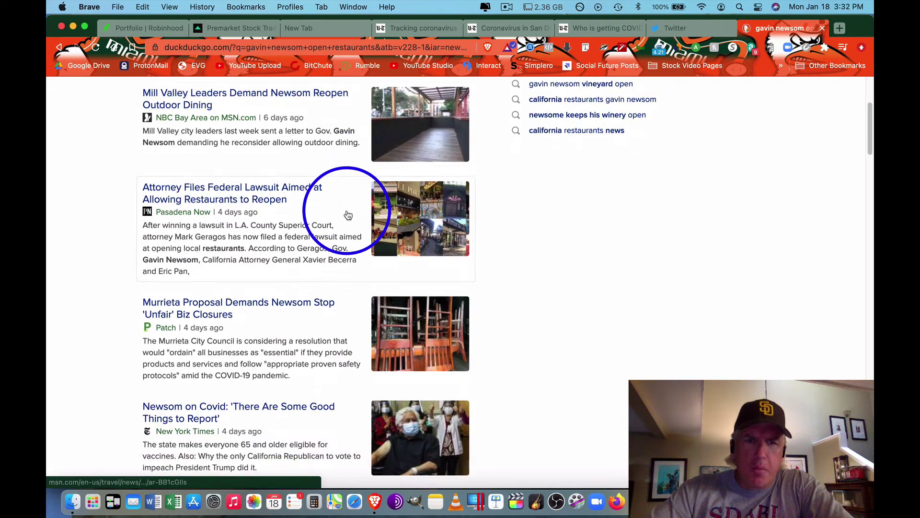
pyautogui.scroll(5, 346, 214)
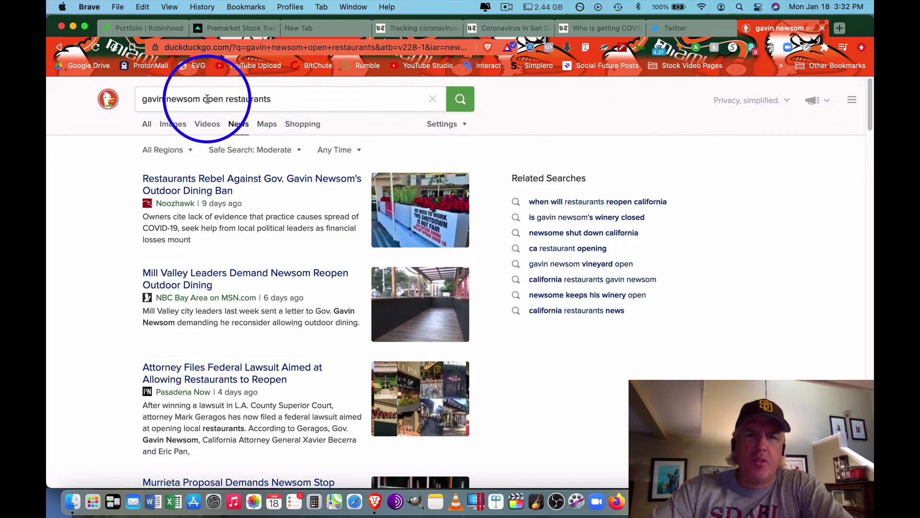
# Change the news search to "gavin newsom shutdown harmful" and skim the resulting headlines
pyautogui.moveTo(203, 99); pyautogui.dragTo(263, 98)
pyautogui.write('shutdown')
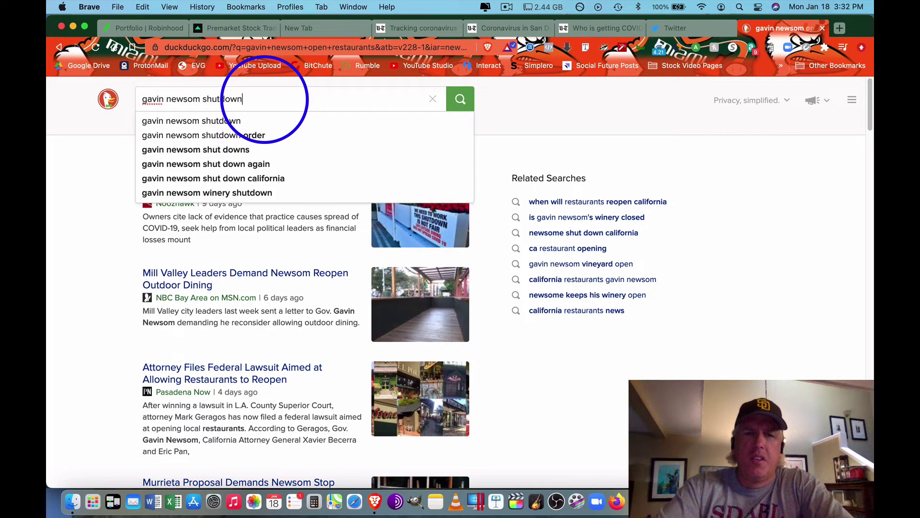
pyautogui.write(' har')
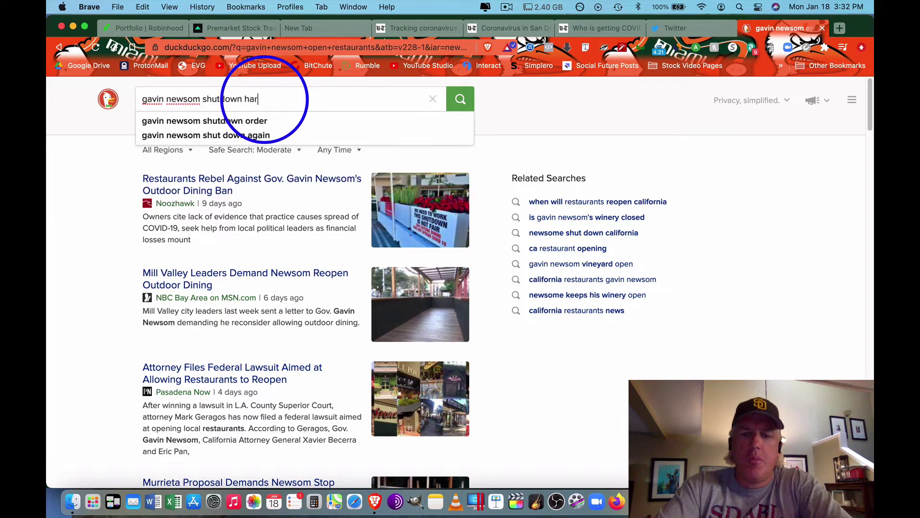
pyautogui.write('mful')
pyautogui.press('Return')
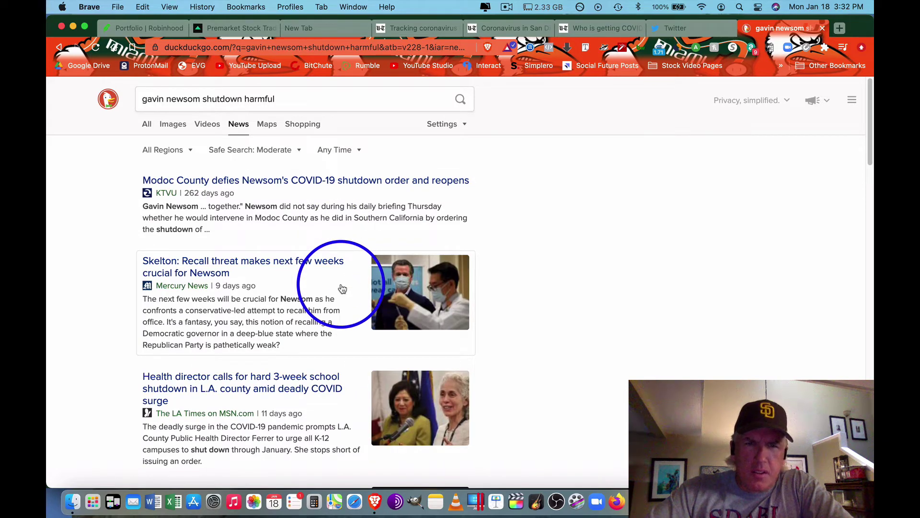
pyautogui.scroll(-8, 342, 288)
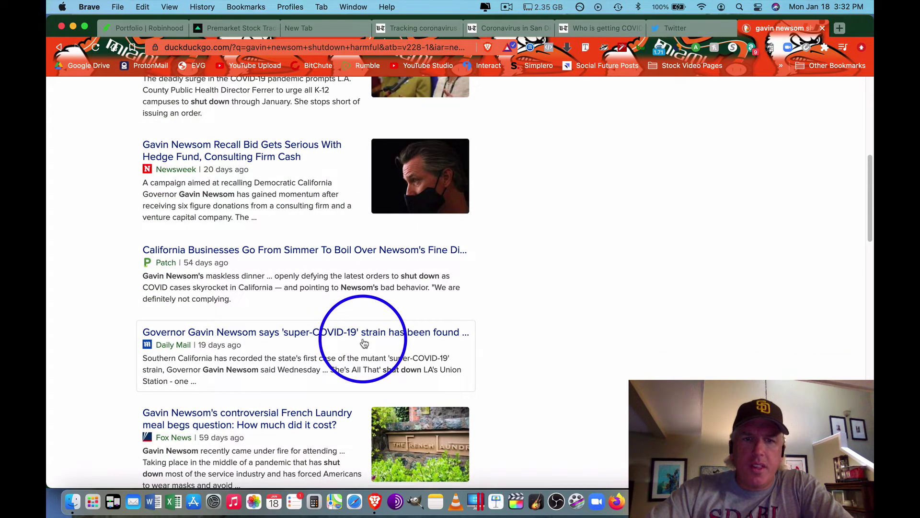
pyautogui.scroll(-3, 364, 343)
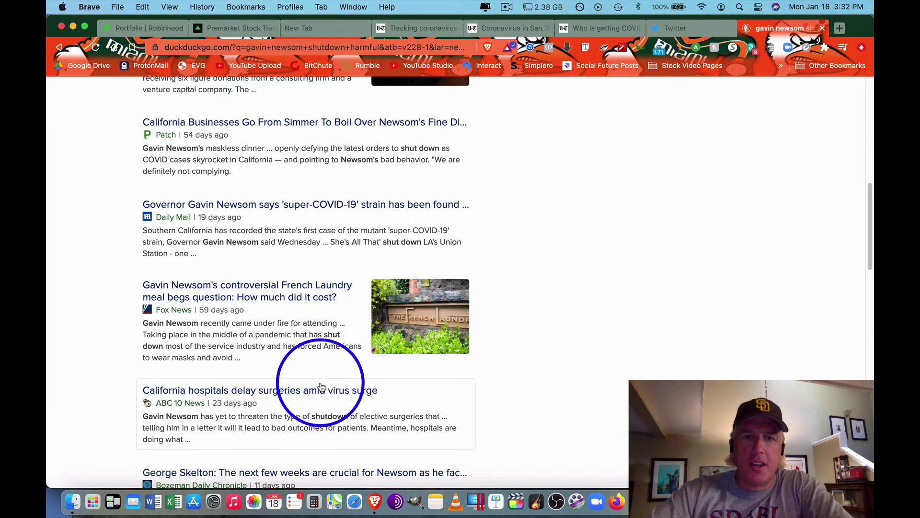
pyautogui.scroll(15, 321, 387)
# Replace the governor's name in the query to search the news for "andrew cuomo shutdown harmful"
pyautogui.click(211, 101)
pyautogui.doubleClick(211, 101)
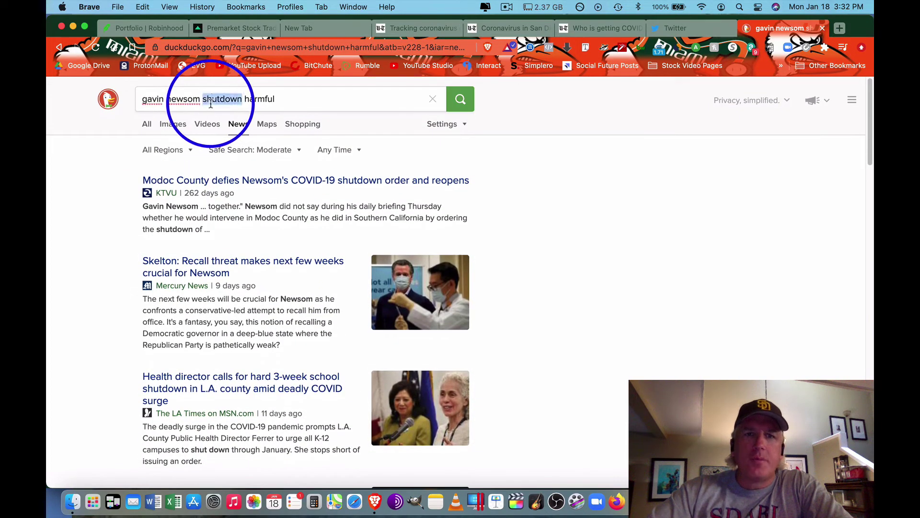
pyautogui.moveTo(211, 104); pyautogui.dragTo(255, 105)
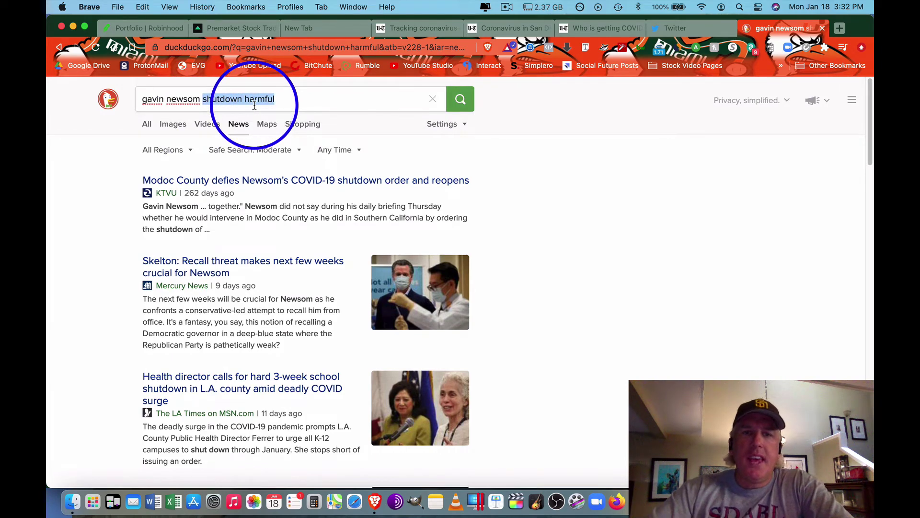
pyautogui.doubleClick(179, 98)
pyautogui.moveTo(180, 98); pyautogui.dragTo(155, 93)
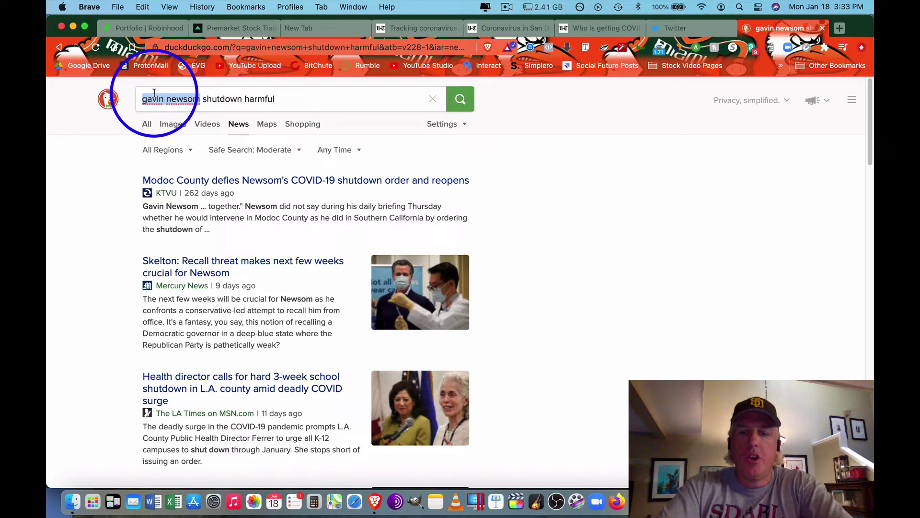
pyautogui.write('andrew')
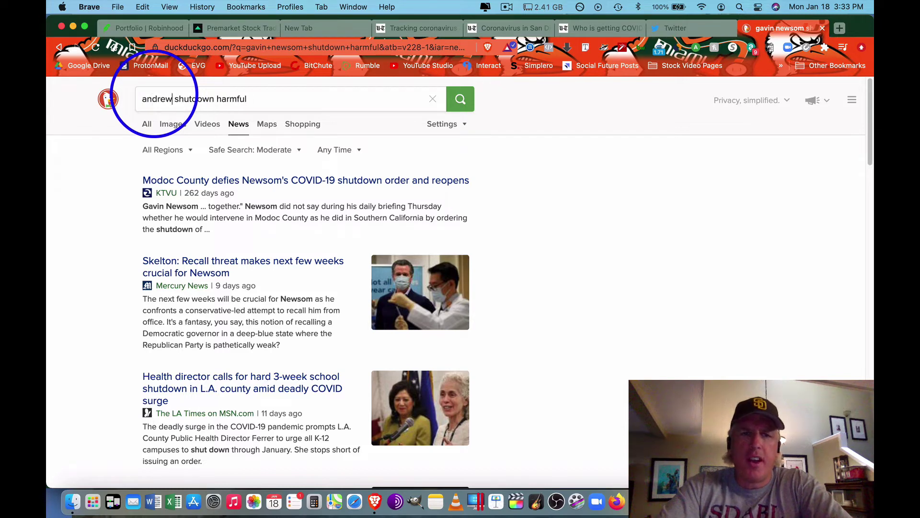
pyautogui.write(' cuomo')
pyautogui.press('Return')
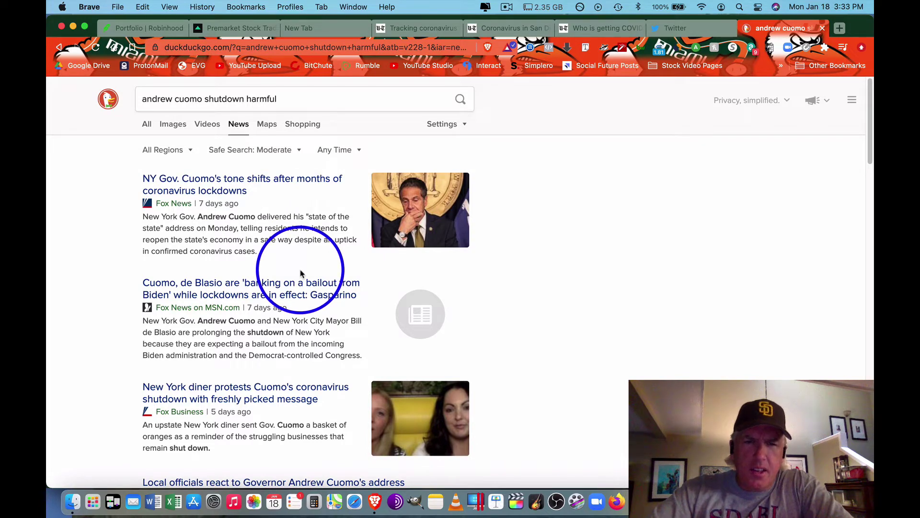
# Open the Fox News article "NY Gov. Cuomo's tone shifts after months of coronavirus lockdowns" from the news results
pyautogui.click(309, 181)
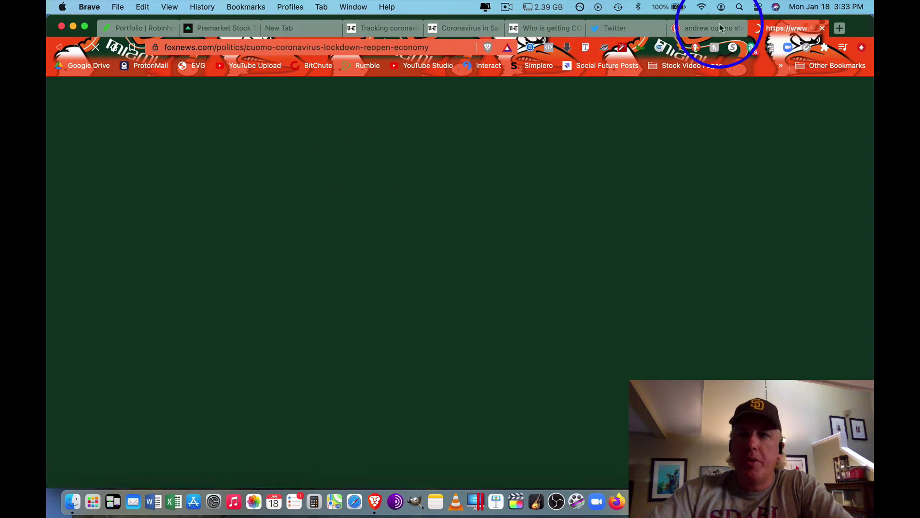
pyautogui.click(720, 28)
pyautogui.click(789, 28)
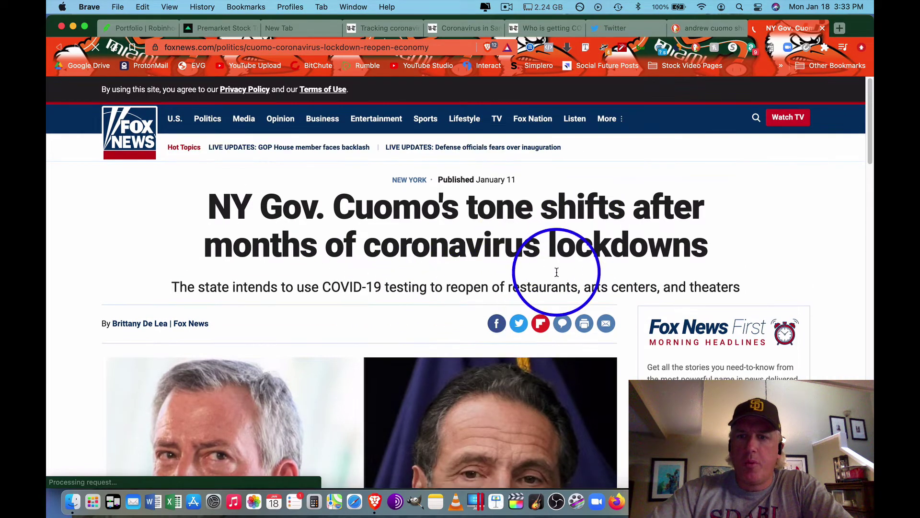
# Return to the search results and search the news for "lori lightfoot shutdown harmful"
pyautogui.click(707, 28)
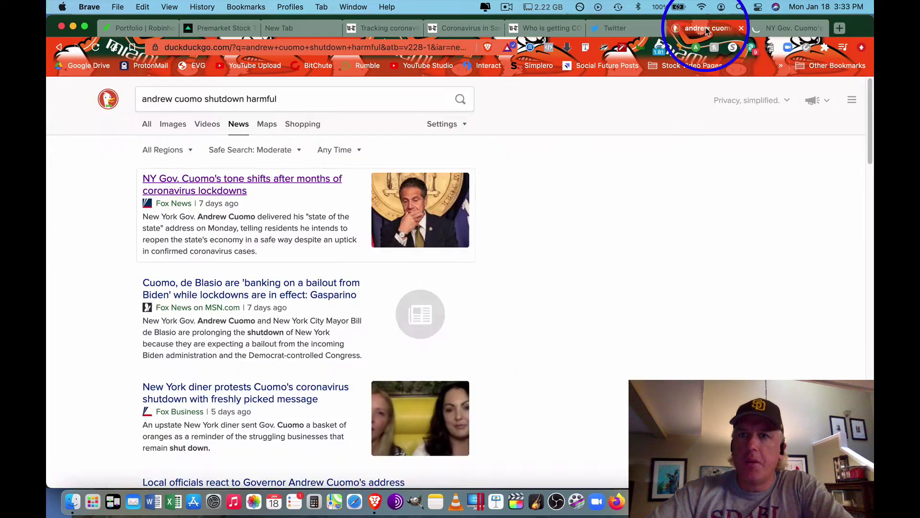
pyautogui.doubleClick(183, 101)
pyautogui.moveTo(185, 99); pyautogui.dragTo(144, 102)
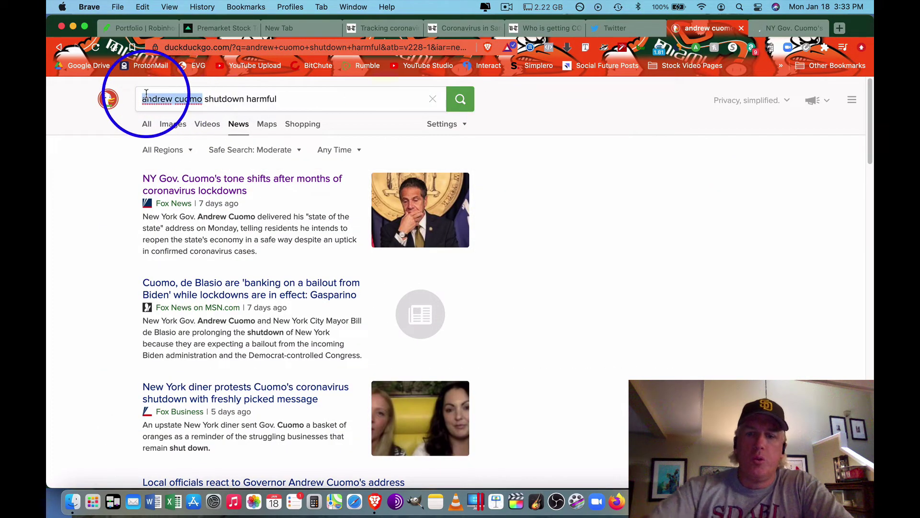
pyautogui.write('lori lightfoo')
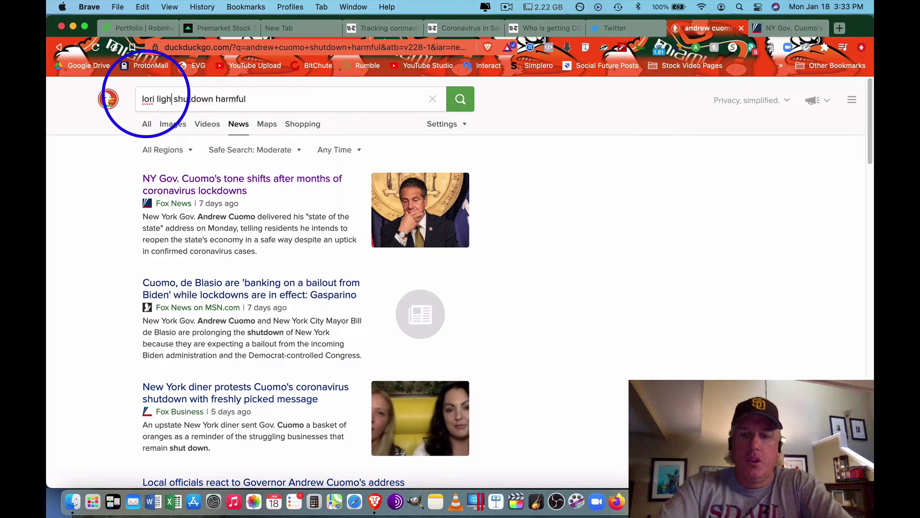
pyautogui.write('t')
pyautogui.press('Return')
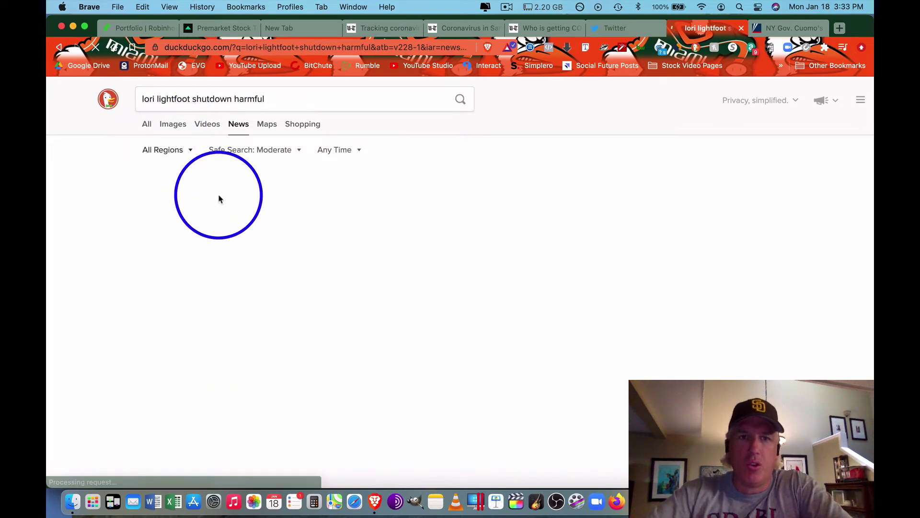
# View the image results, then open the bizpacreview.com "Lockdown stickler Lori Lightfoot" article from the general results and highlight its headline
pyautogui.click(172, 126)
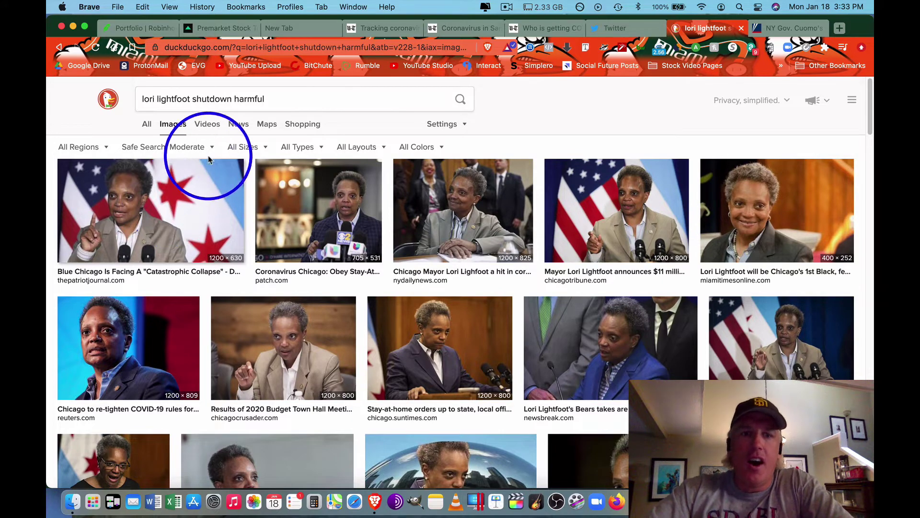
pyautogui.click(147, 124)
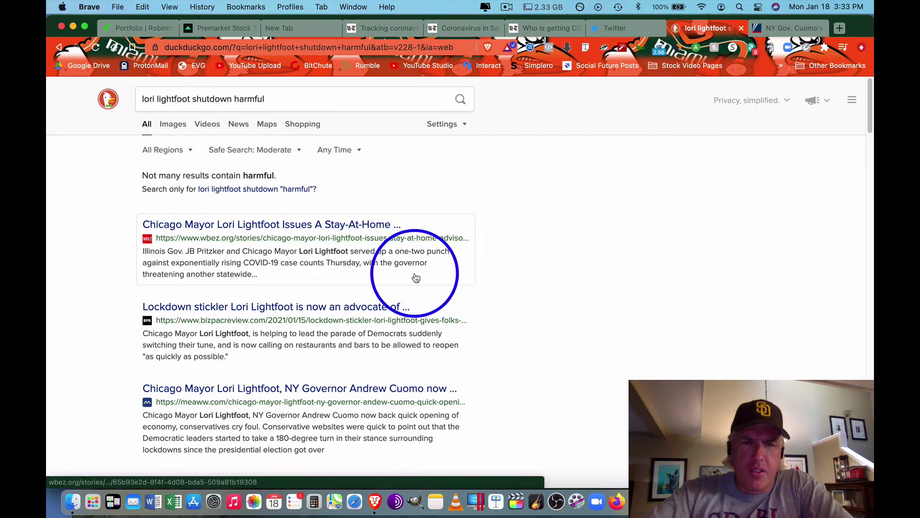
pyautogui.click(385, 326)
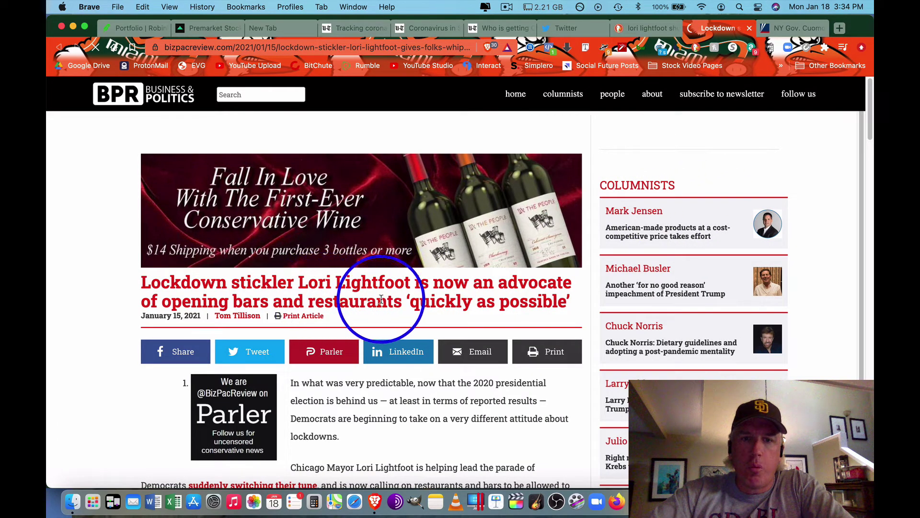
pyautogui.moveTo(528, 306); pyautogui.dragTo(181, 274)
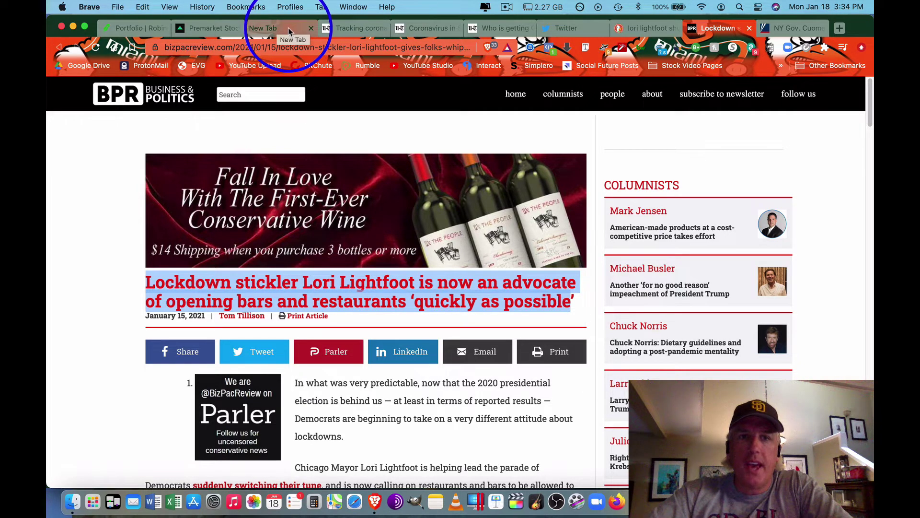
# Switch back to the Robinhood portfolio page
pyautogui.click(130, 28)
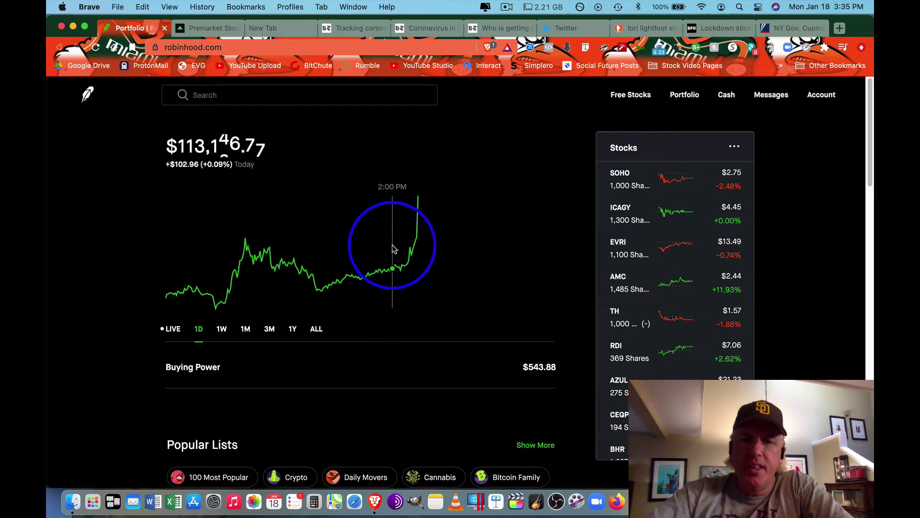
# Show the portfolio's one-year performance, then examine the San Diego Union-Tribune tracking charts of new cases, deaths and positive tests
pyautogui.click(294, 329)
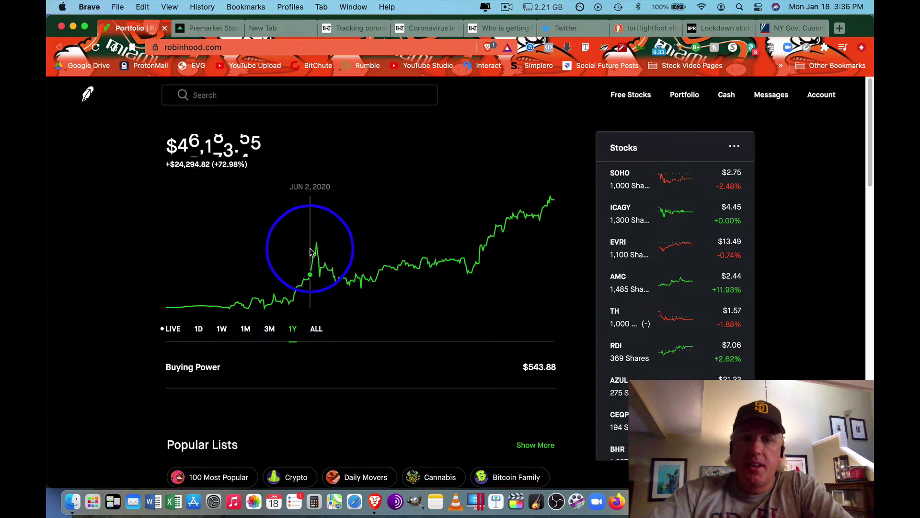
pyautogui.click(369, 30)
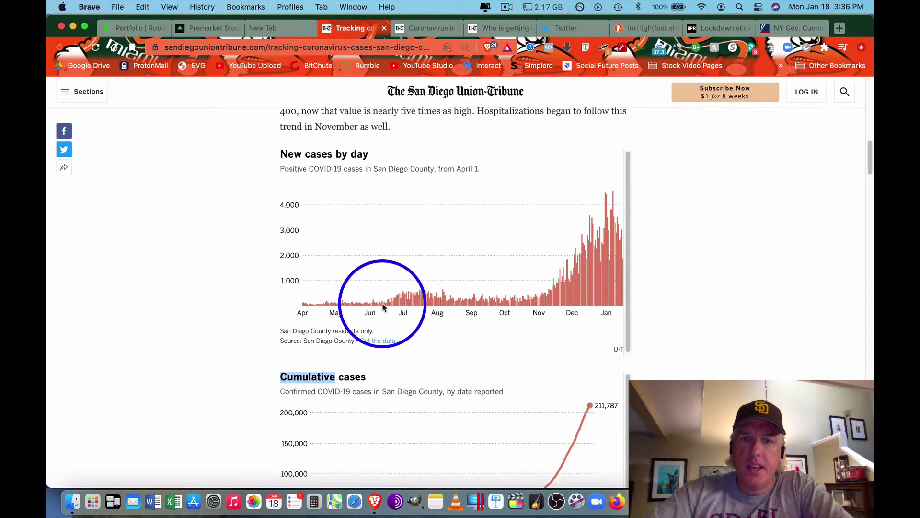
pyautogui.scroll(-1, 475, 325)
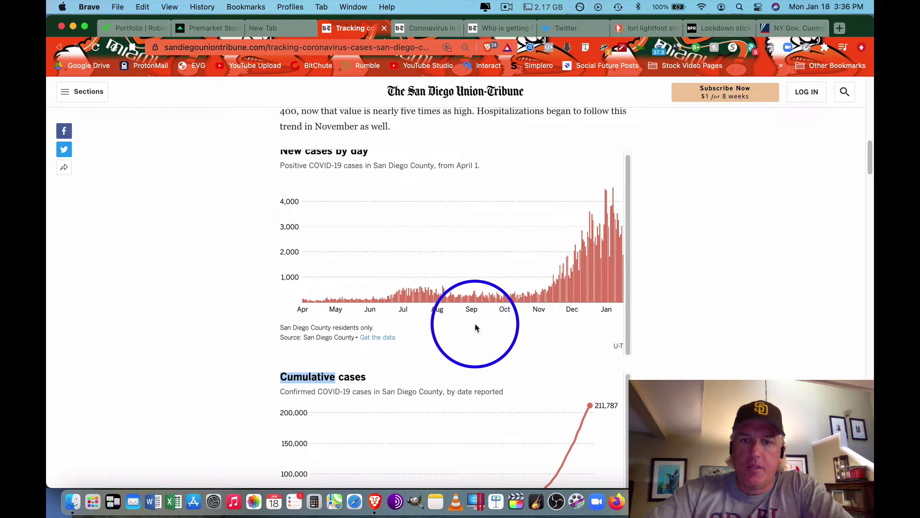
pyautogui.scroll(-15, 667, 283)
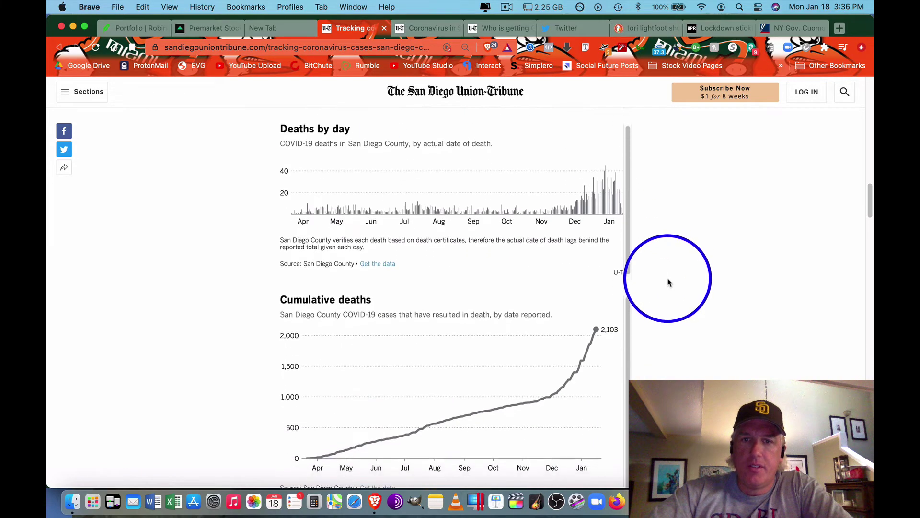
pyautogui.scroll(-10, 668, 284)
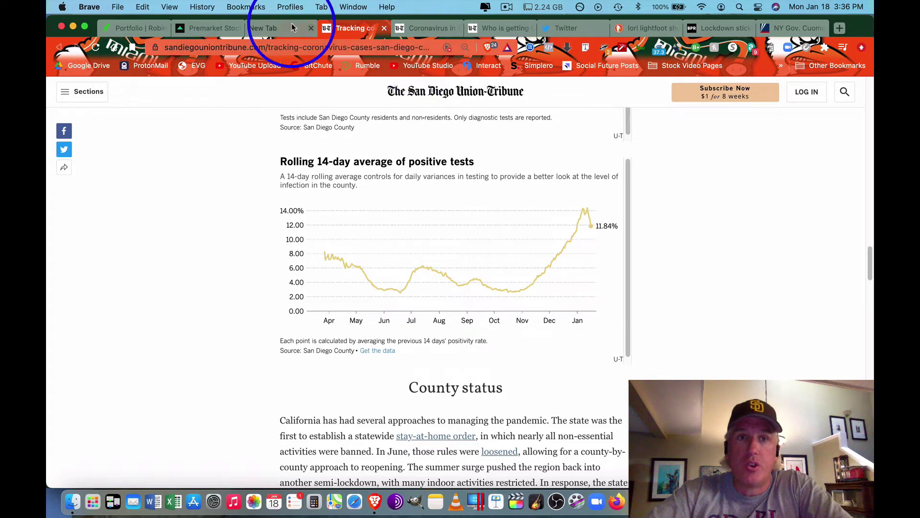
# Return to the Robinhood portfolio, then examine the racial breakdown and individual deaths table in the San Diego County COVID-19 demographics article
pyautogui.click(143, 28)
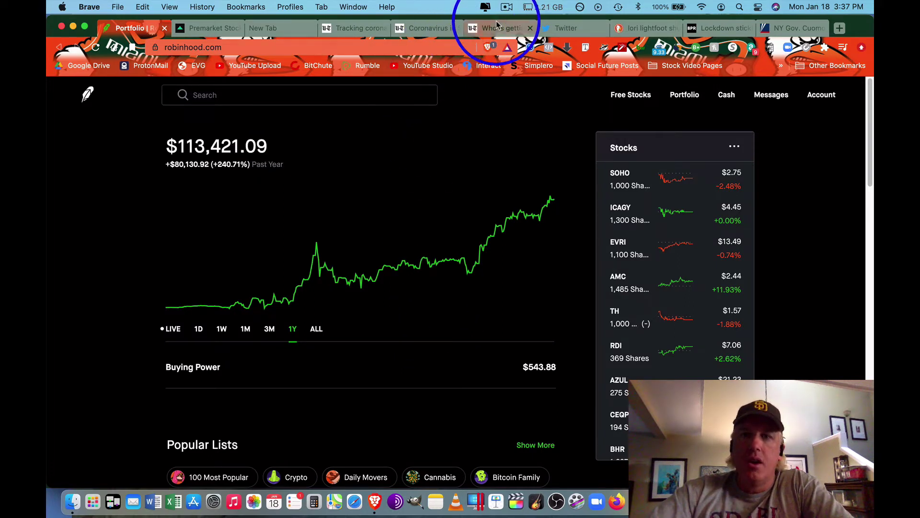
pyautogui.press('super+6')
pyautogui.scroll(-15, 517, 283)
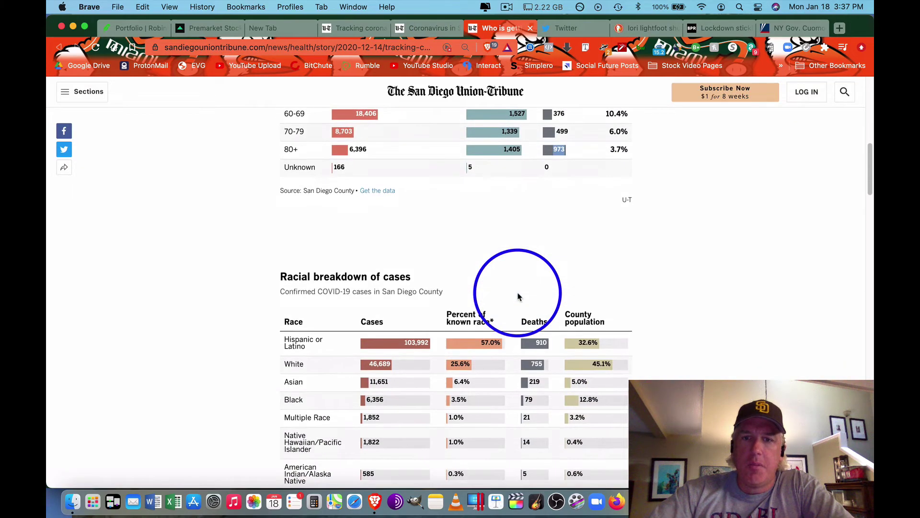
pyautogui.scroll(-8, 518, 297)
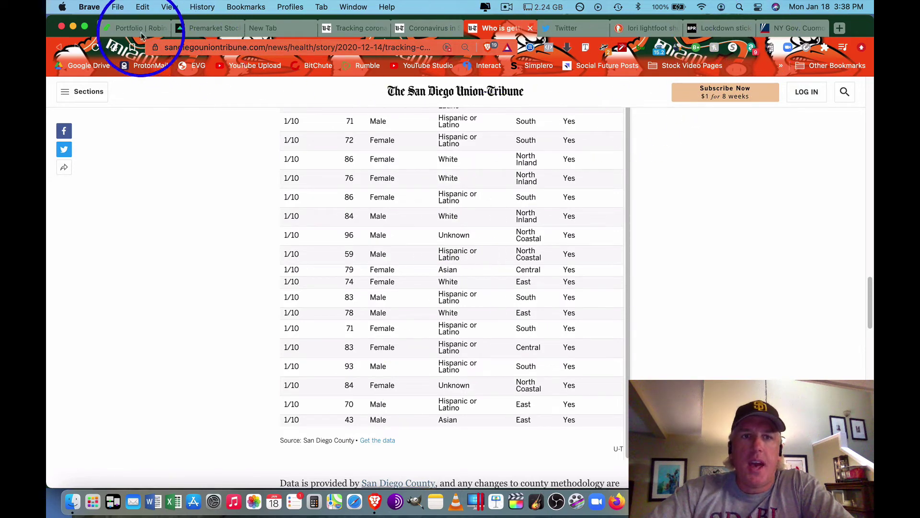
# Check the portfolio's one-year chart, then return to the start of the "Who is getting COVID-19 in San Diego County?" article
pyautogui.click(140, 32)
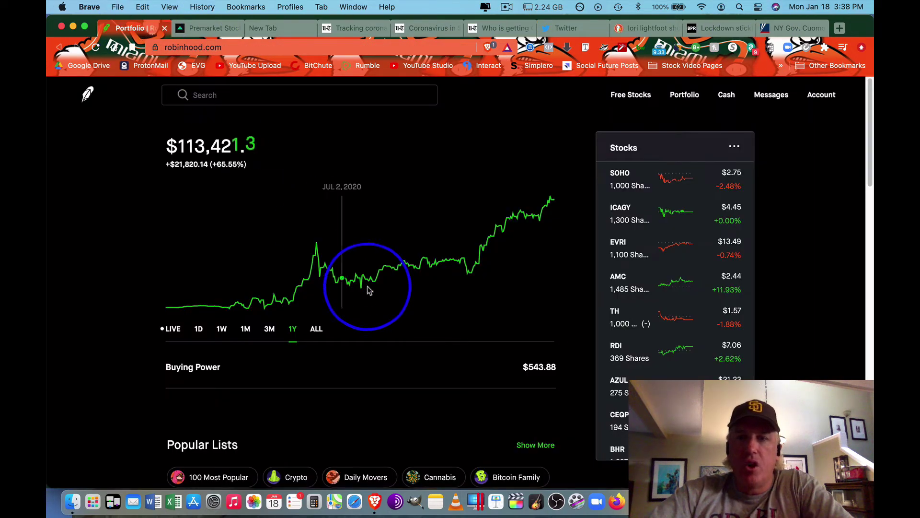
pyautogui.click(503, 28)
pyautogui.scroll(20, 547, 293)
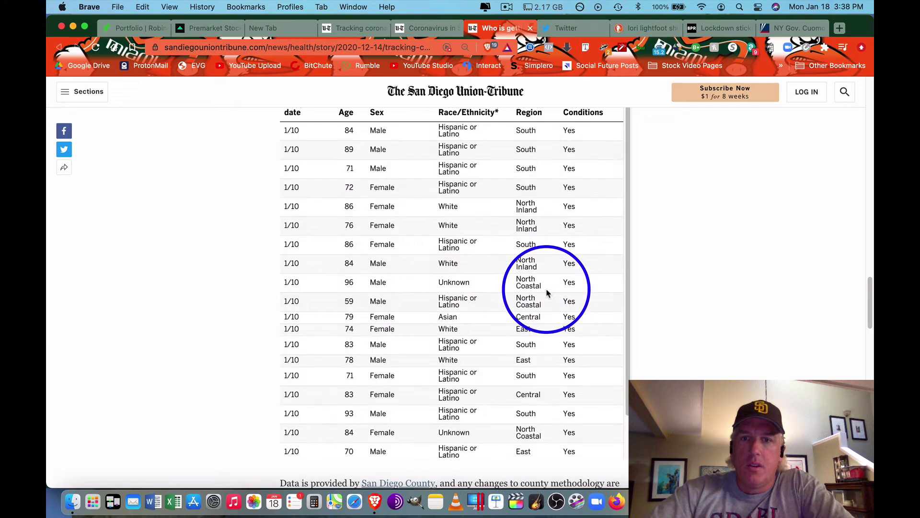
pyautogui.scroll(15, 547, 293)
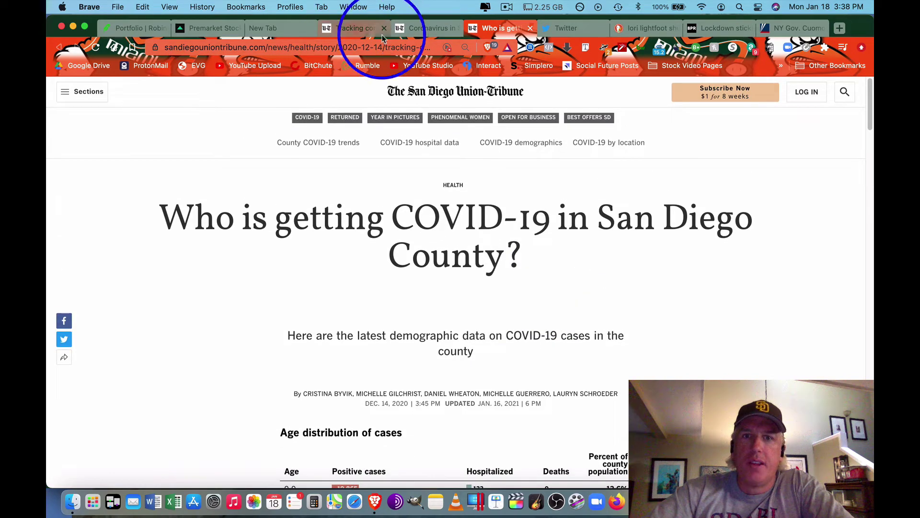
# Review the "Deaths by day" chart in the coronavirus tracking article, then go back to the Robinhood portfolio
pyautogui.click(365, 29)
pyautogui.scroll(5, 627, 273)
pyautogui.scroll(15, 627, 278)
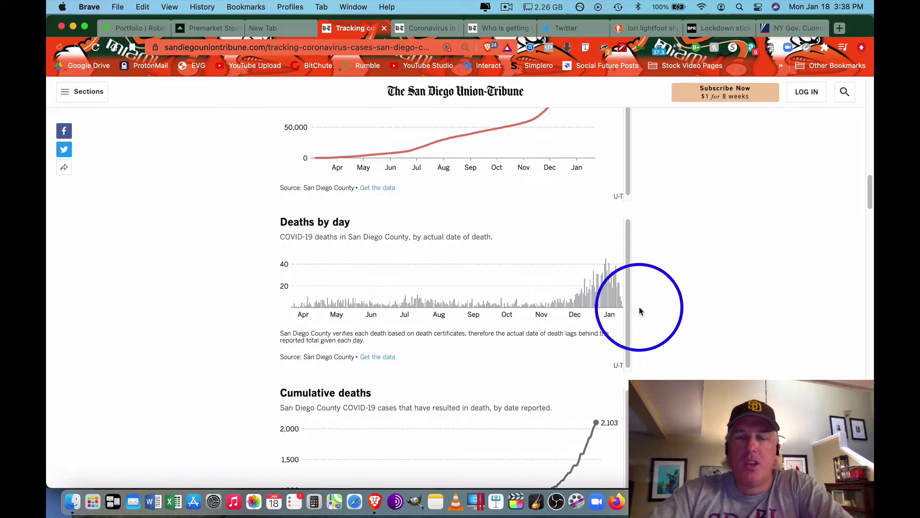
pyautogui.click(138, 29)
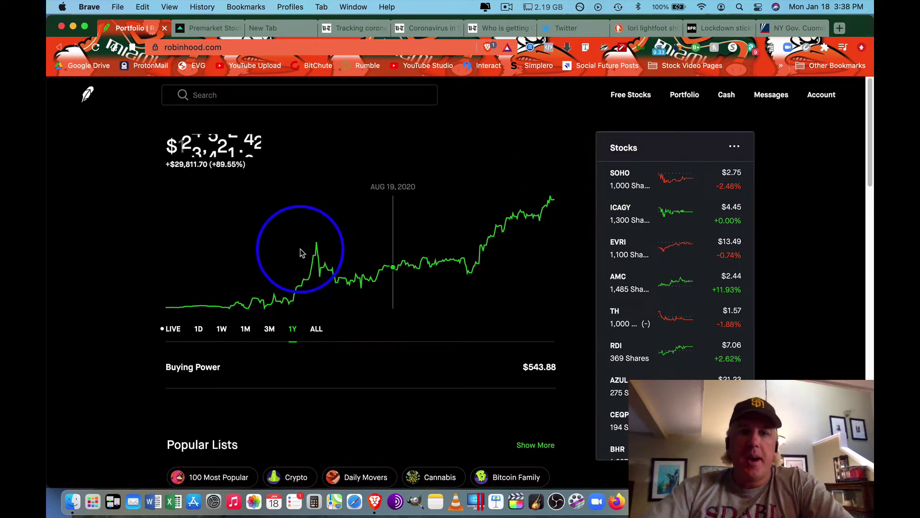
# Switch to Excel and open the recent workbook Stock Screener
pyautogui.click(175, 502)
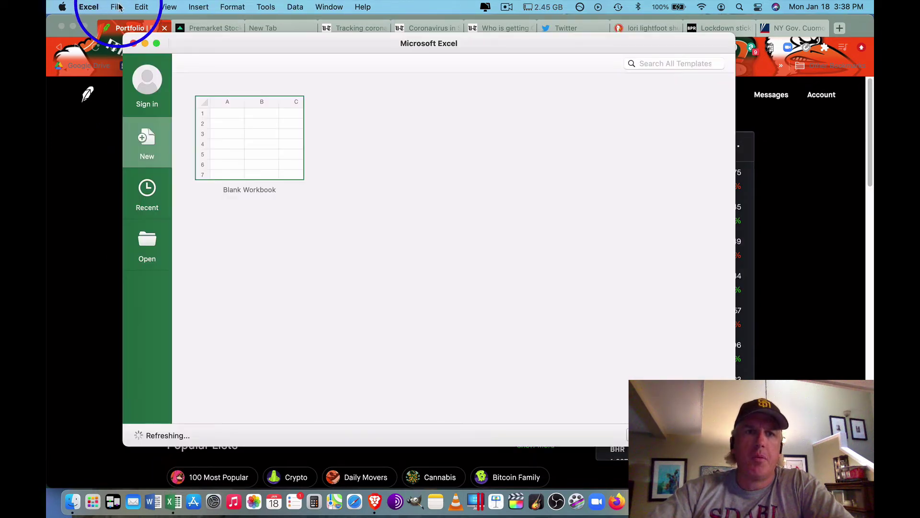
pyautogui.click(146, 188)
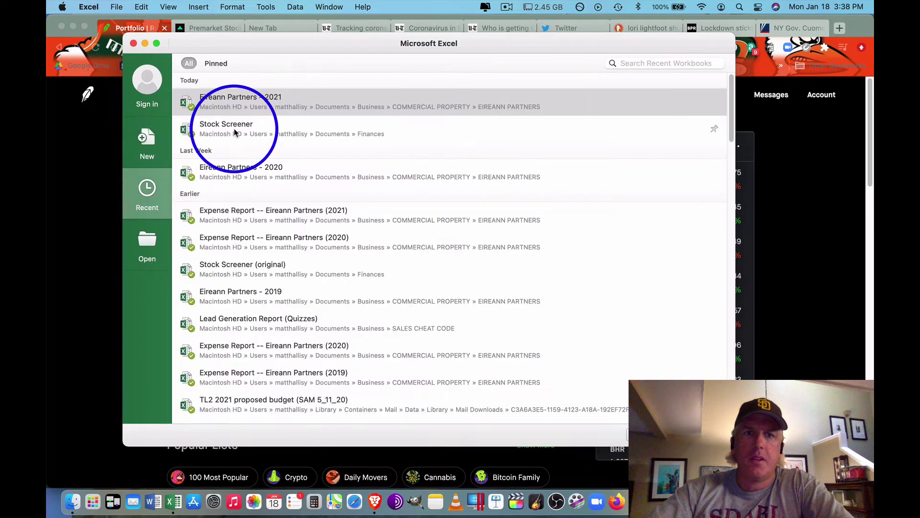
pyautogui.click(243, 127)
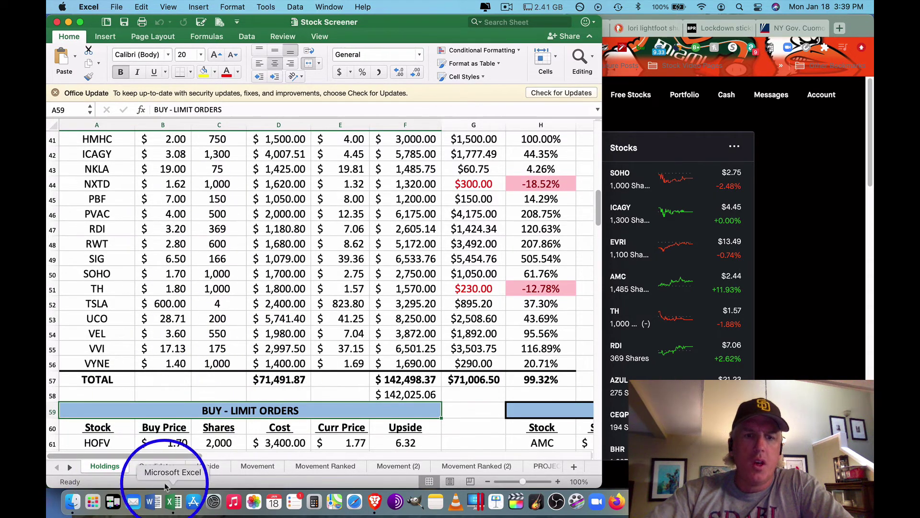
# Look through the workbook's Candidates, Upside, Movement, Movement (2) and PROJECTIONS sheets
pyautogui.click(158, 466)
pyautogui.scroll(10, 202, 249)
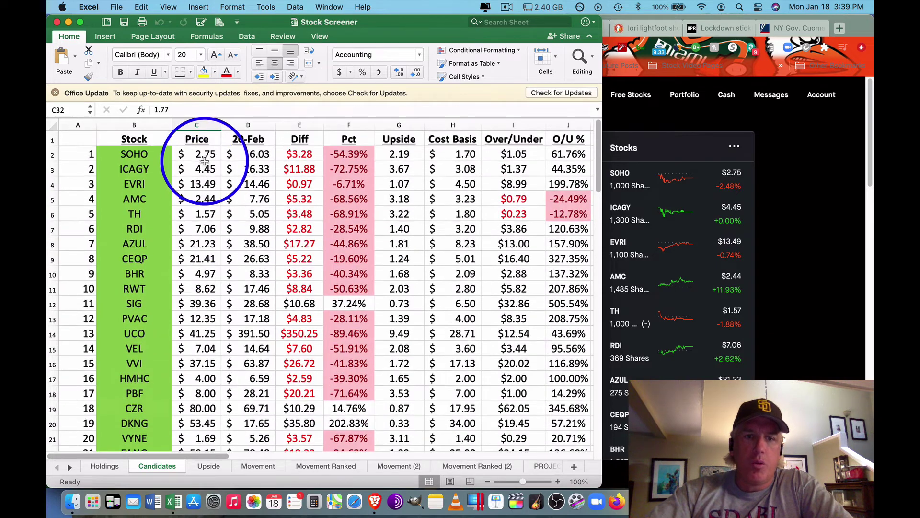
pyautogui.click(209, 466)
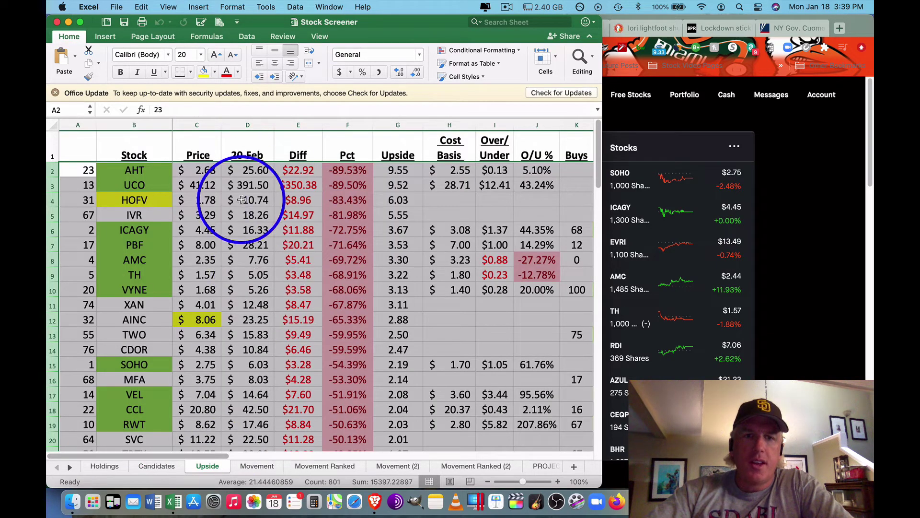
pyautogui.click(254, 466)
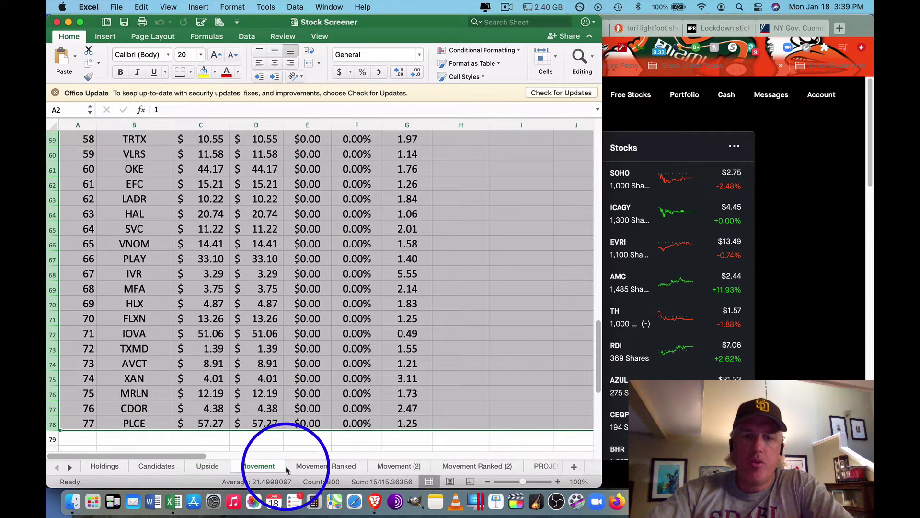
pyautogui.click(396, 467)
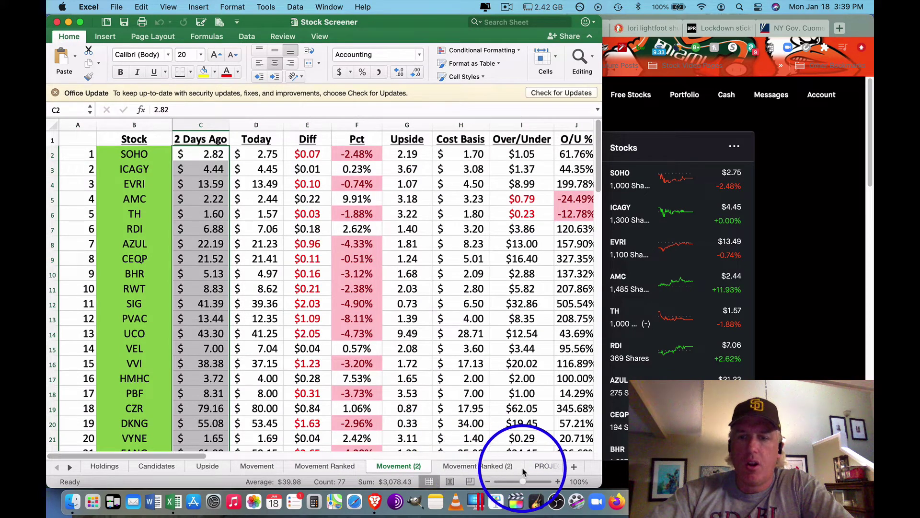
pyautogui.click(545, 466)
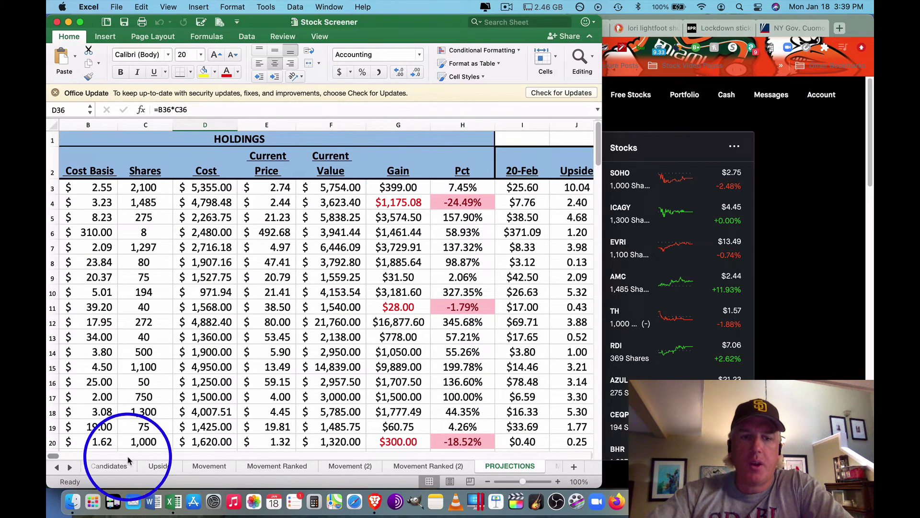
# Go to the Holdings sheet and highlight current price, current value and total gain for AHT through NXTD, then the Cost Basis column
pyautogui.click(111, 465)
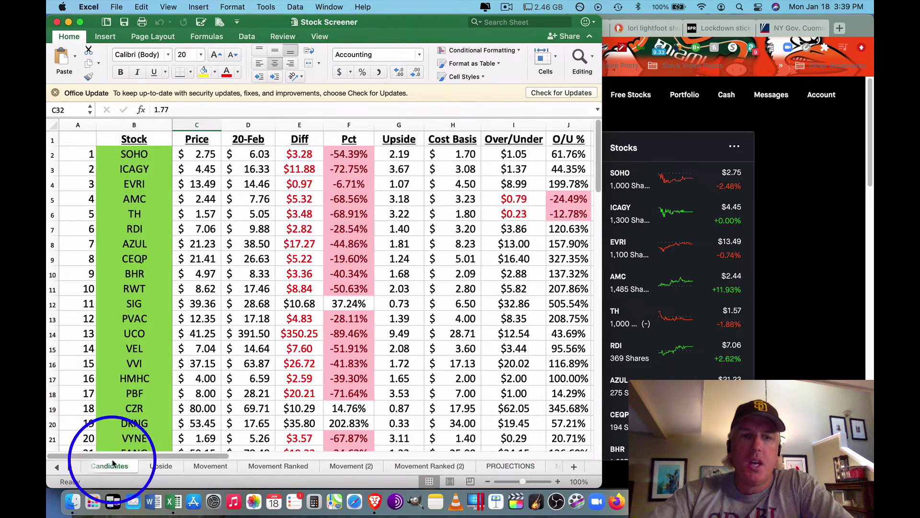
pyautogui.click(57, 466)
pyautogui.click(101, 466)
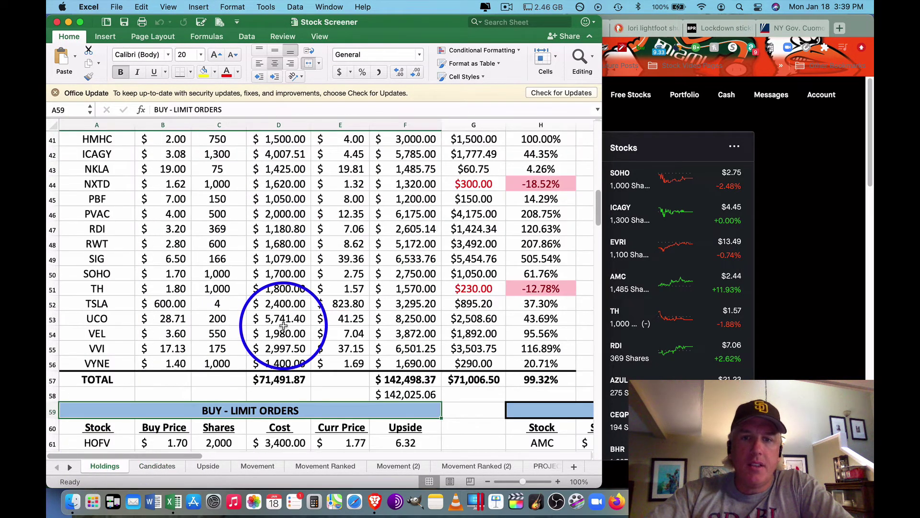
pyautogui.scroll(3, 287, 326)
pyautogui.scroll(5, 284, 326)
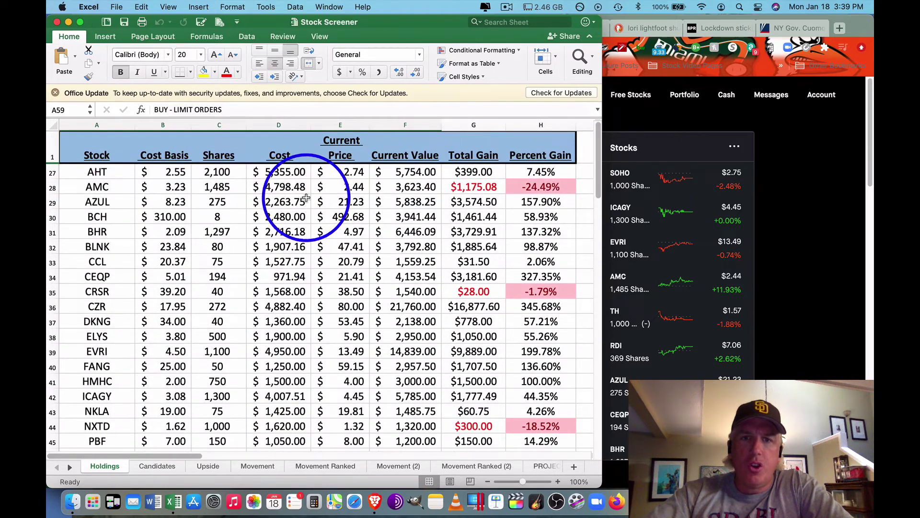
pyautogui.moveTo(340, 172); pyautogui.dragTo(464, 425)
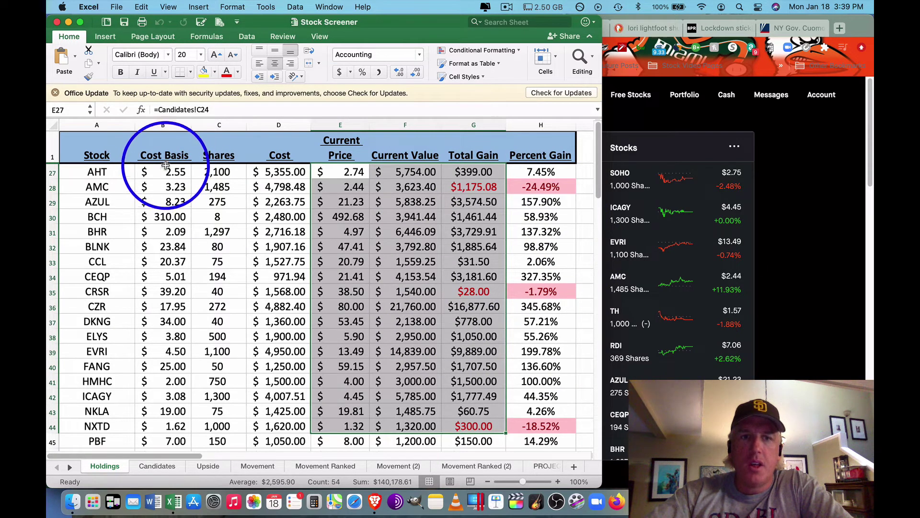
pyautogui.click(166, 123)
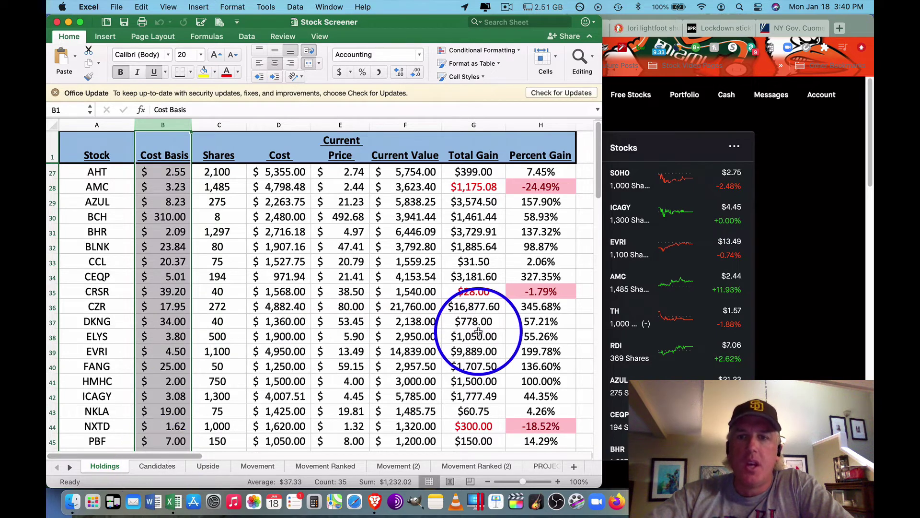
# Go to the Candidates sheet and highlight the Price values for SOHO through VVI, then the 20-Feb values for SOHO through SIG
pyautogui.click(162, 466)
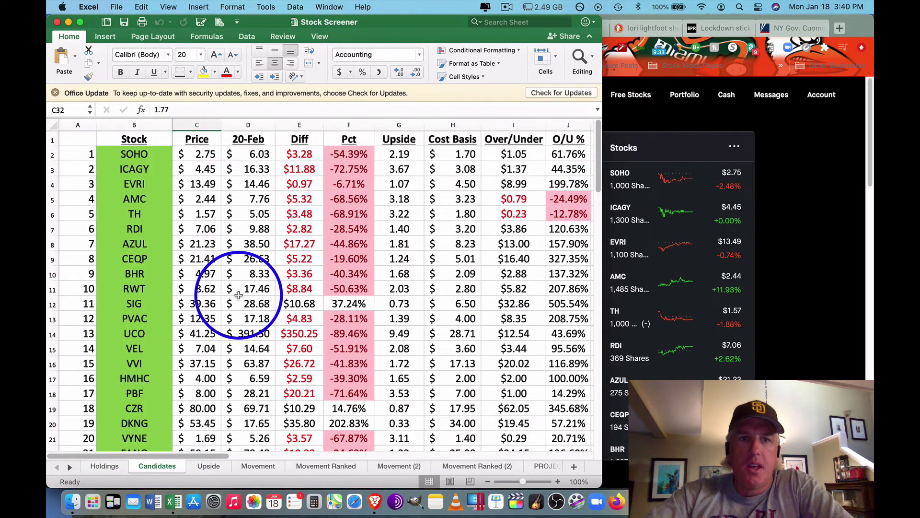
pyautogui.moveTo(210, 160); pyautogui.dragTo(180, 363)
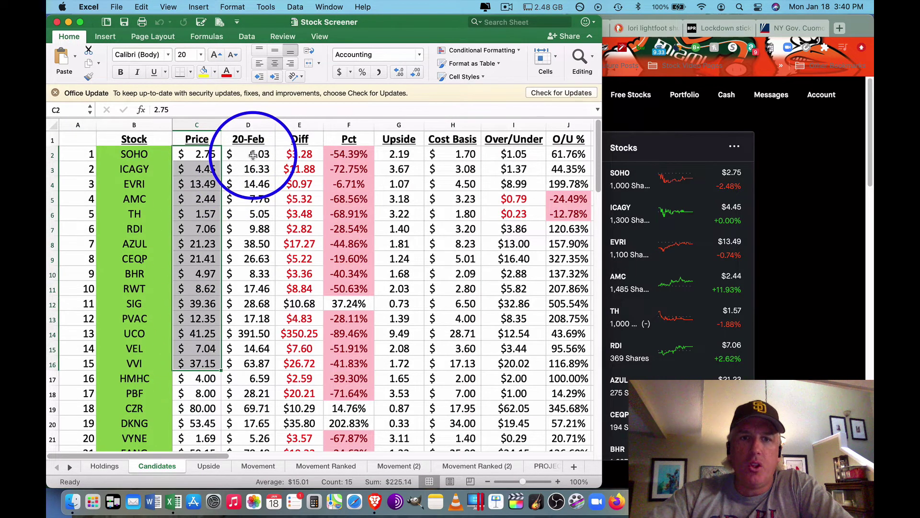
pyautogui.moveTo(249, 154); pyautogui.dragTo(252, 304)
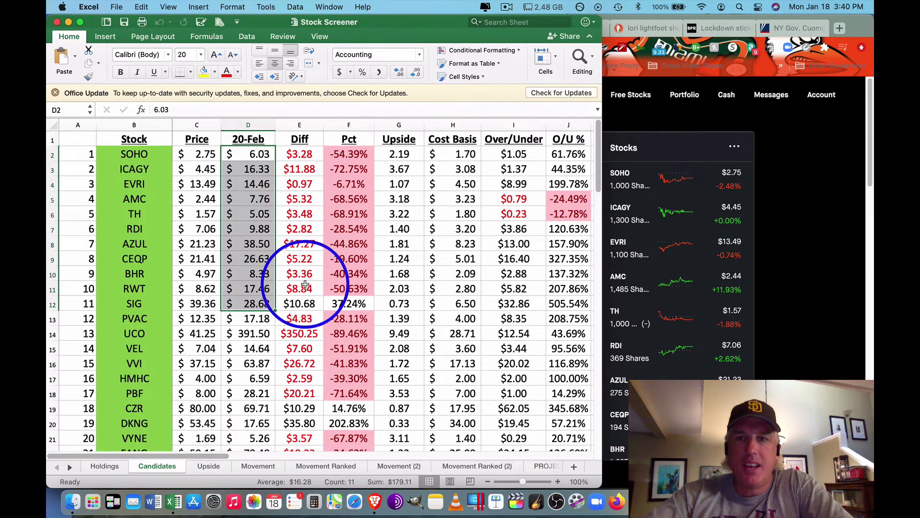
# Switch back to the Robinhood portfolio and open the SOHO stock page in a new browser tab
pyautogui.click(786, 243)
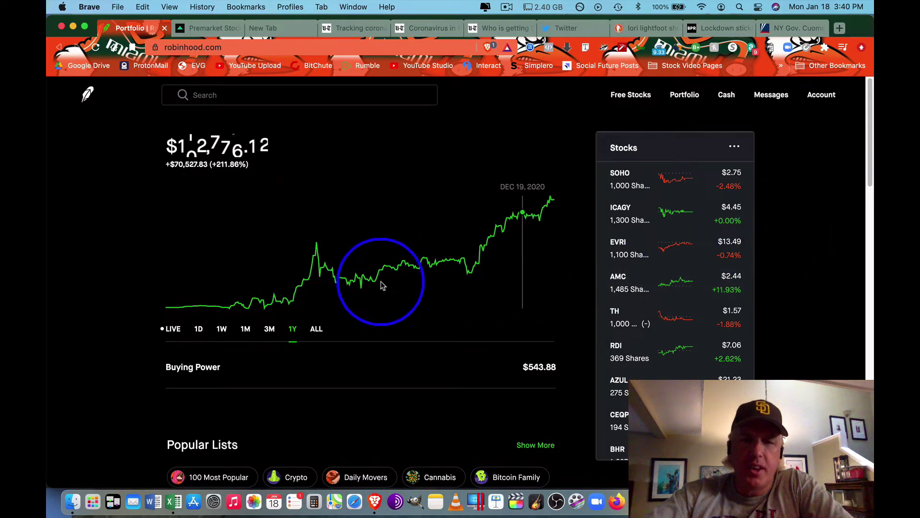
pyautogui.rightClick(655, 191)
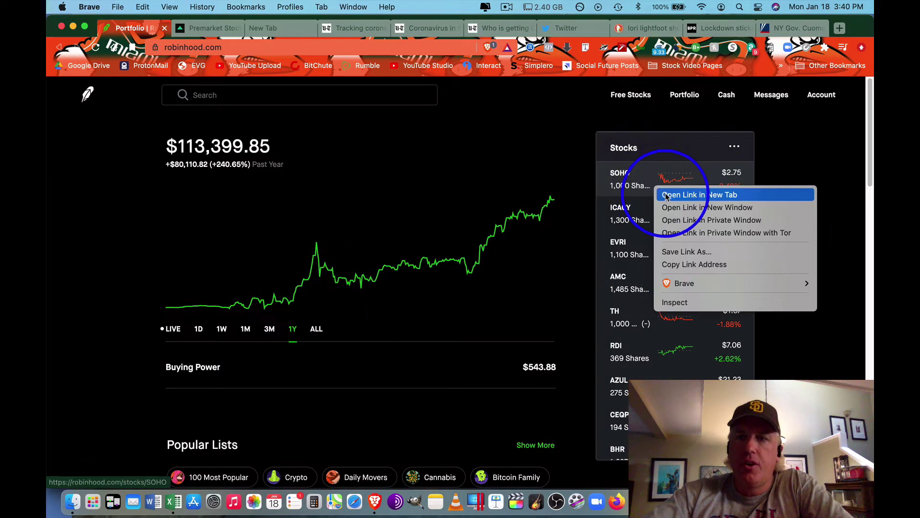
pyautogui.click(671, 196)
pyautogui.click(190, 29)
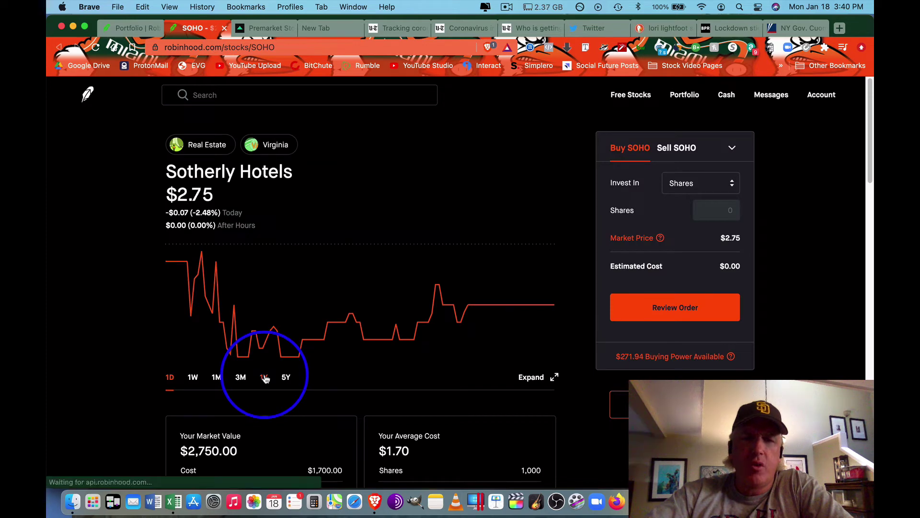
# View the Sotherly Hotels price chart over one year and five years, then switch back to the Stock Screener workbook in Excel
pyautogui.click(266, 378)
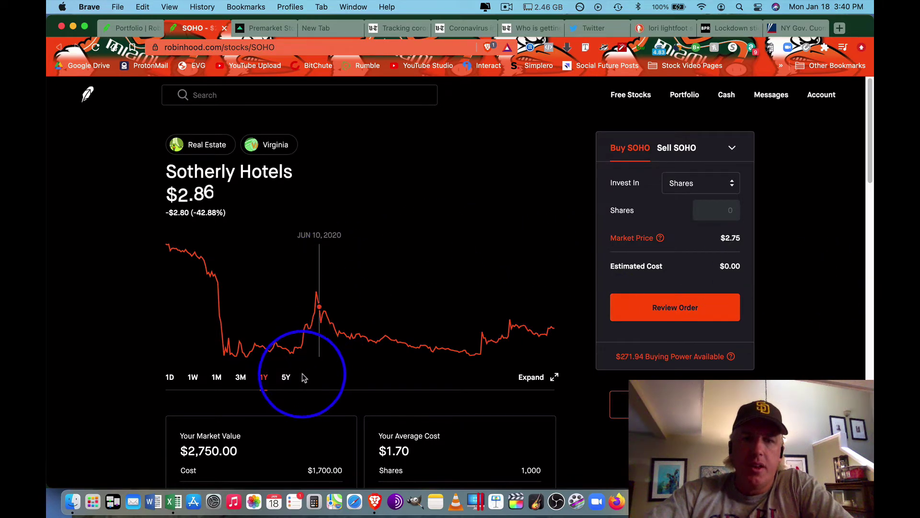
pyautogui.click(287, 378)
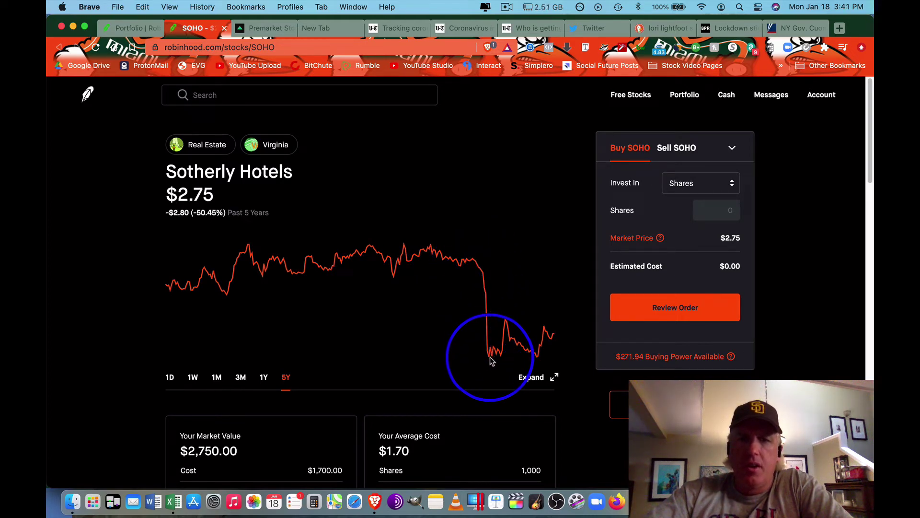
pyautogui.click(173, 501)
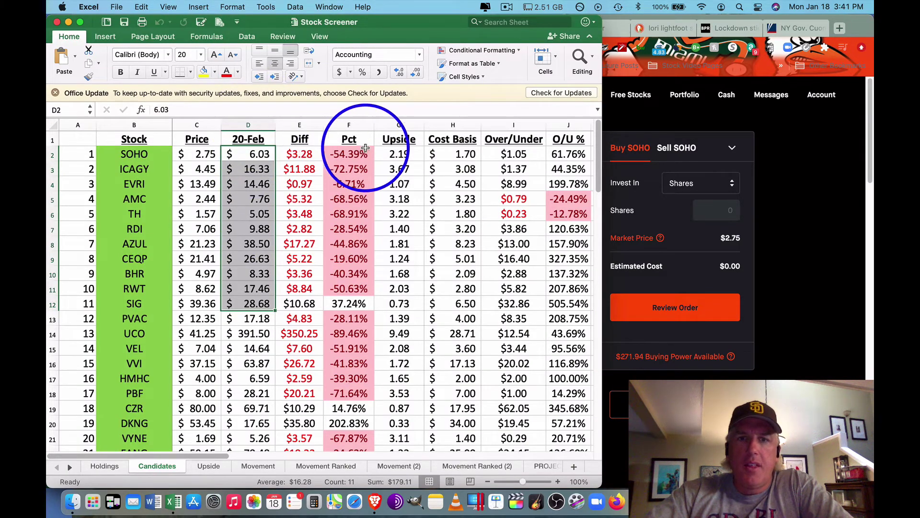
# Highlight the Upside values for SOHO through RDI on the Candidates sheet, then select SOHO's 20-Feb and Price values
pyautogui.moveTo(399, 154); pyautogui.dragTo(399, 229)
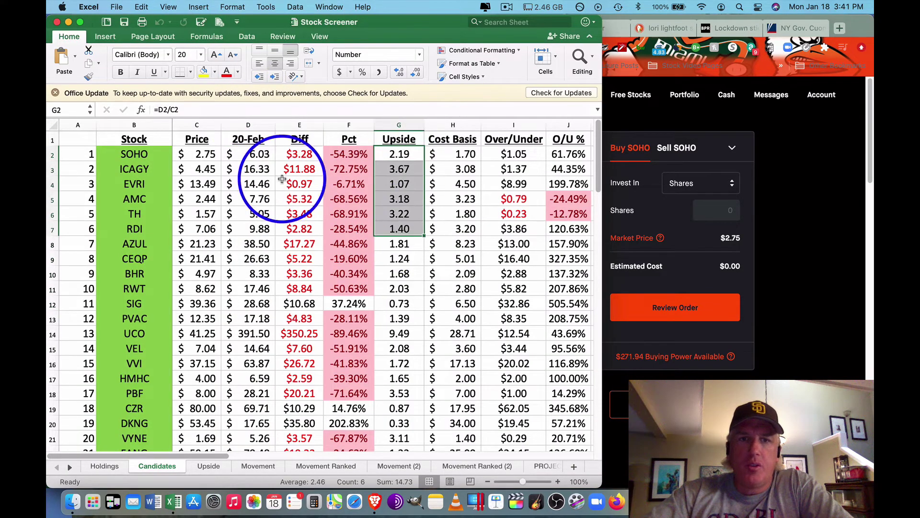
pyautogui.click(250, 154)
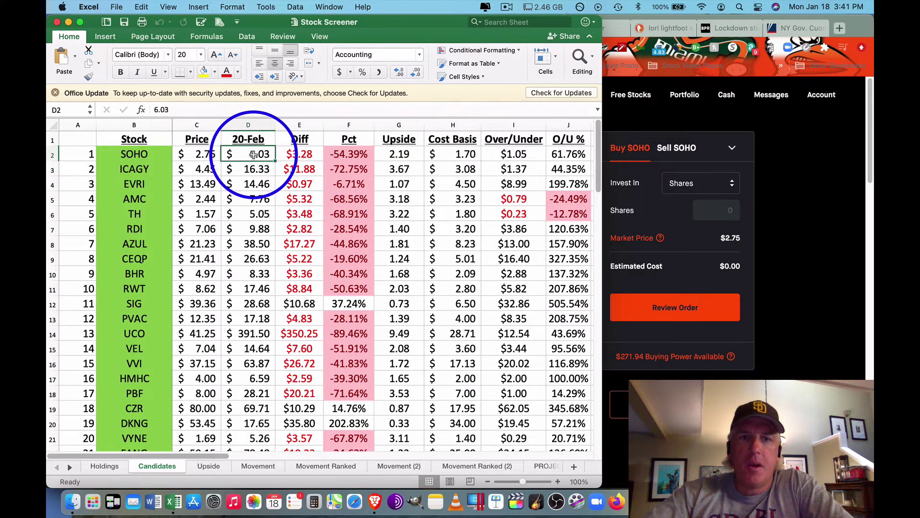
pyautogui.click(210, 154)
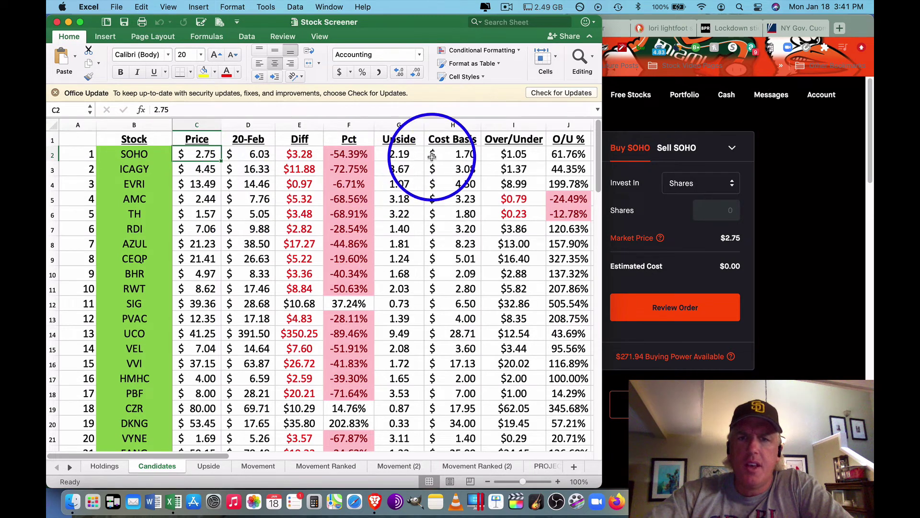
pyautogui.click(411, 153)
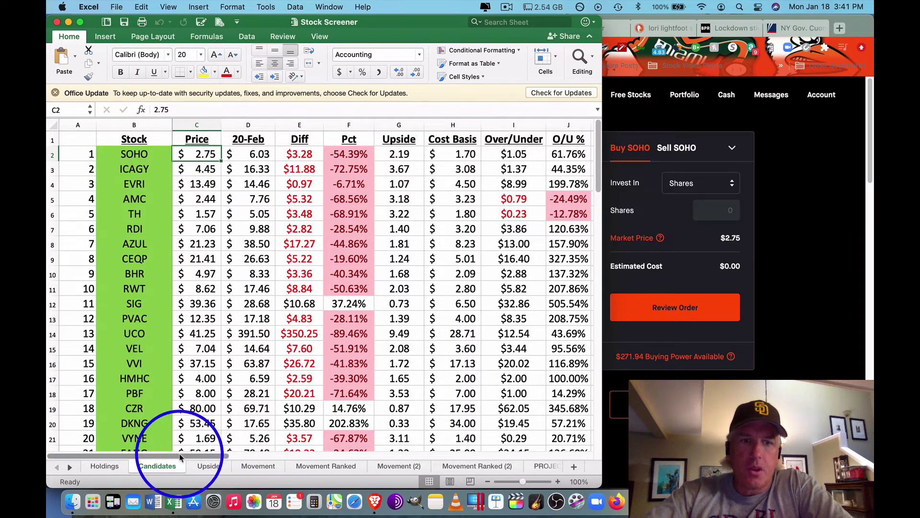
# Go to the Upside sheet and highlight the Upside values from AHT downward, then select ICAGY's Upside value
pyautogui.click(209, 466)
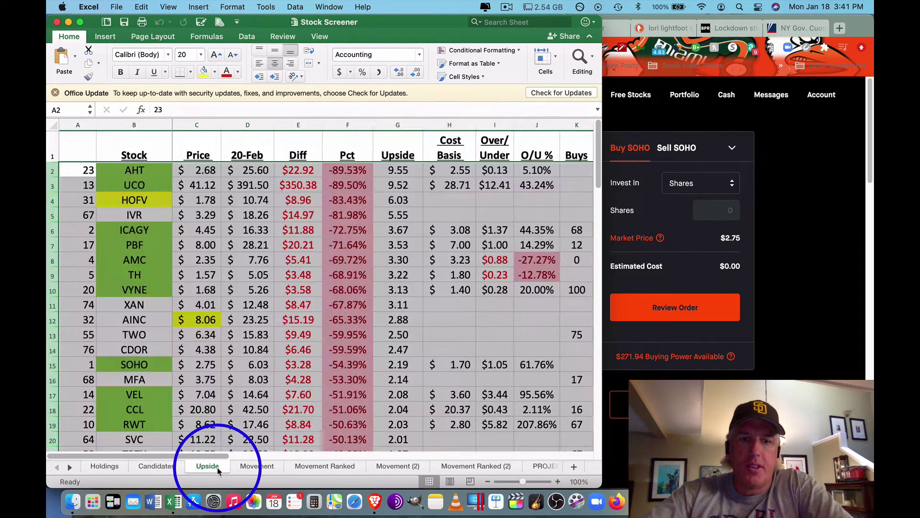
pyautogui.click(270, 216)
pyautogui.moveTo(398, 170); pyautogui.dragTo(395, 328)
pyautogui.click(399, 228)
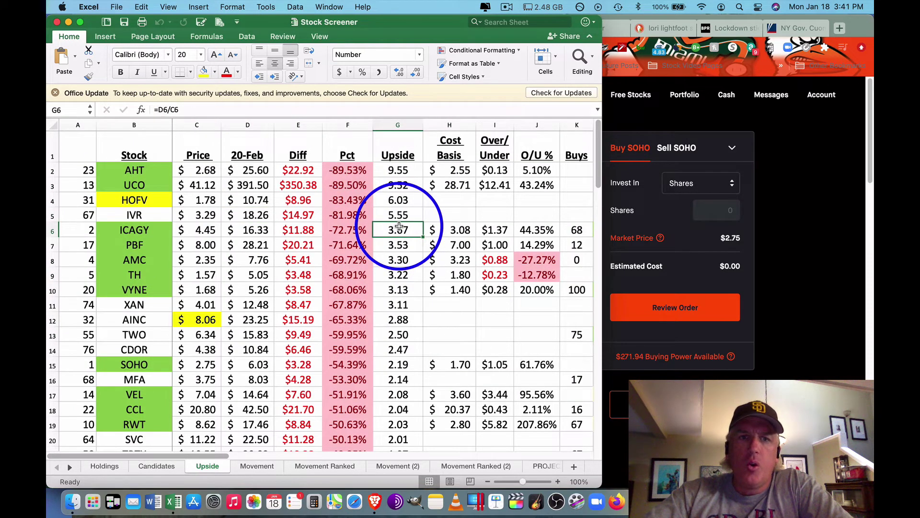
# Highlight the AHT row and its price and Upside cells, then the UCO row with its Price and 20-Feb values
pyautogui.click(52, 171)
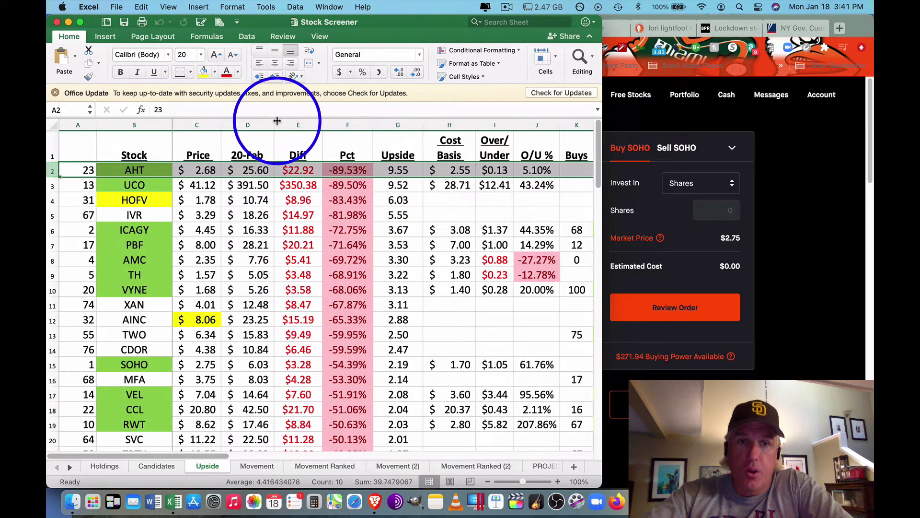
pyautogui.click(211, 171)
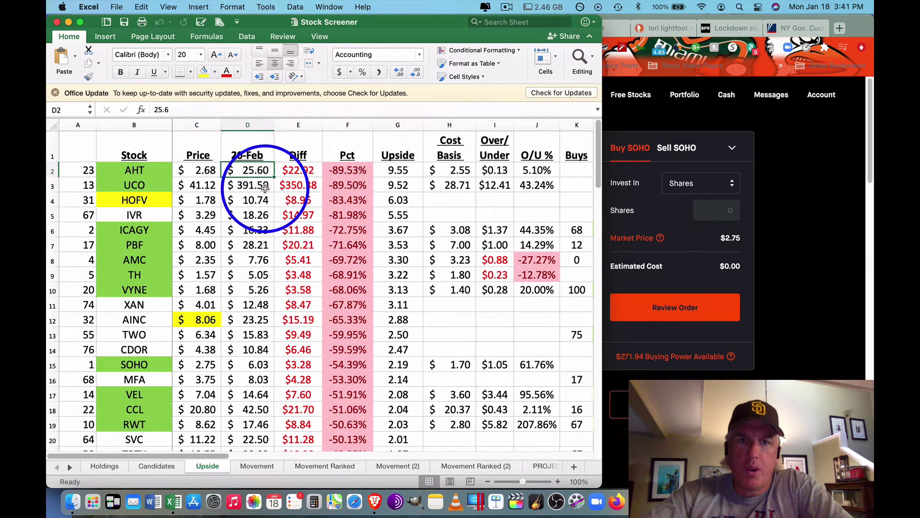
pyautogui.click(412, 170)
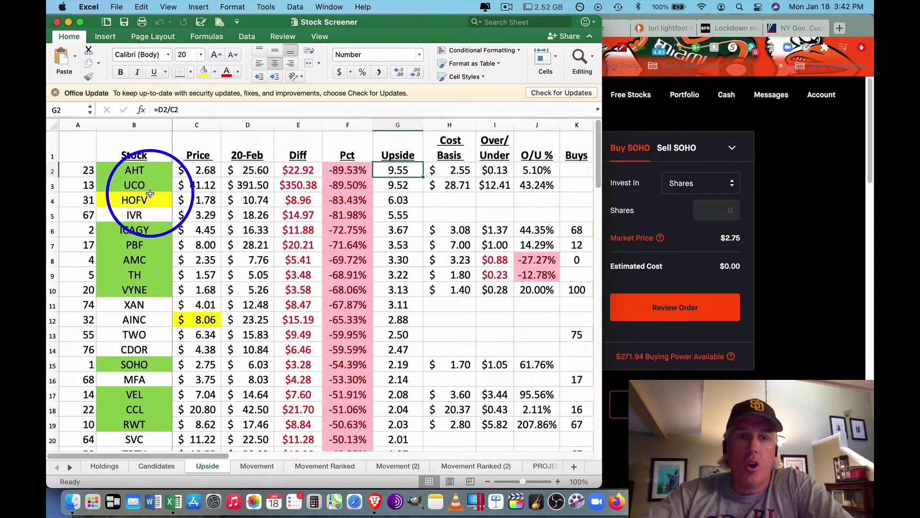
pyautogui.click(52, 185)
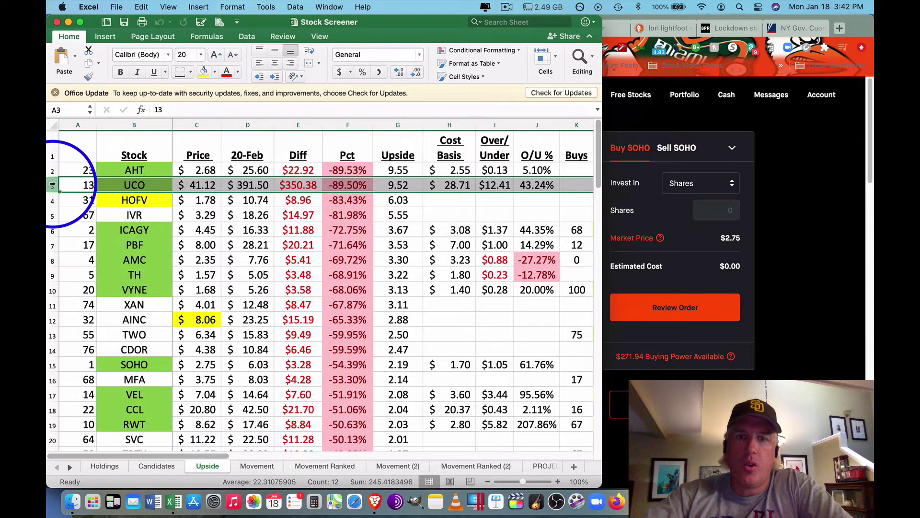
pyautogui.click(207, 185)
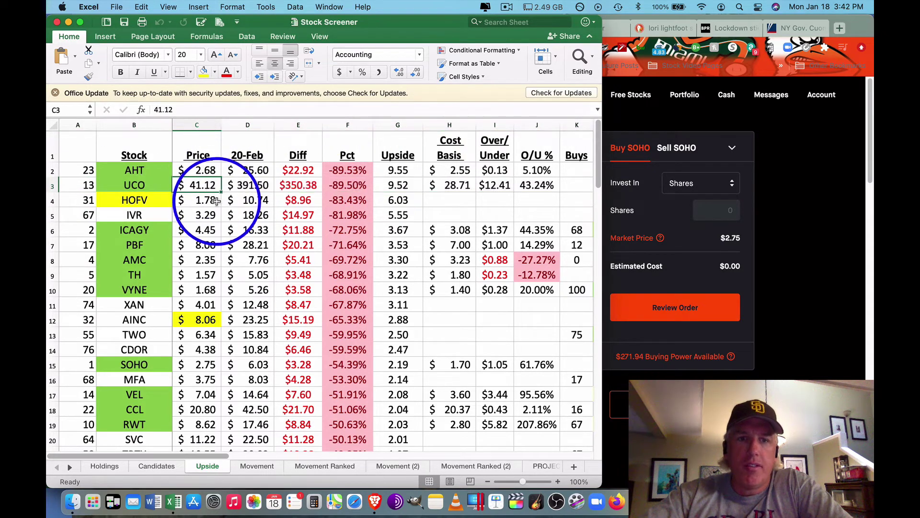
pyautogui.click(258, 190)
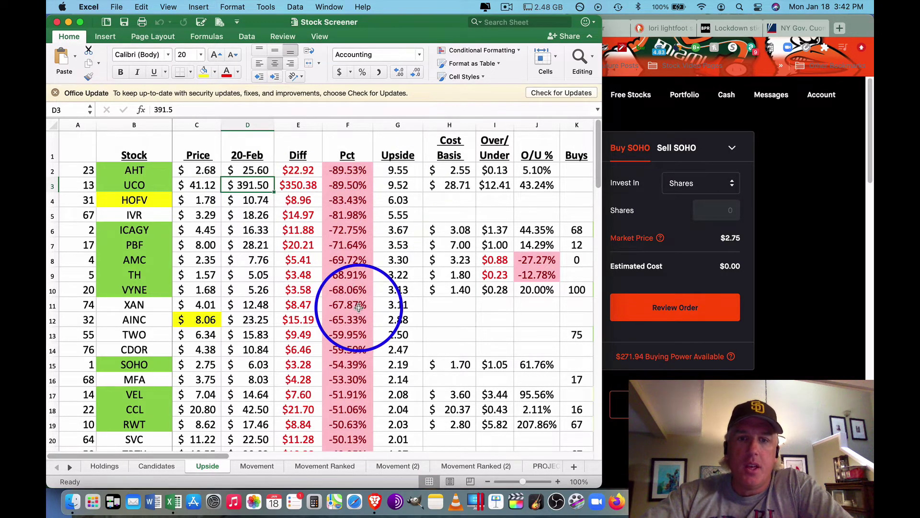
# Highlight the Upside values for CZR through BLNK near the end of the Upside sheet
pyautogui.scroll(-10, 359, 297)
pyautogui.scroll(-20, 359, 307)
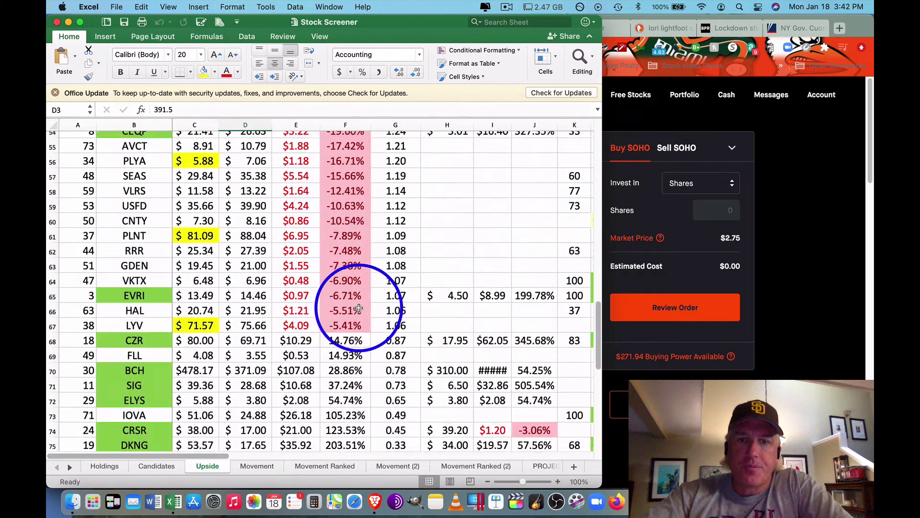
pyautogui.scroll(4, 359, 308)
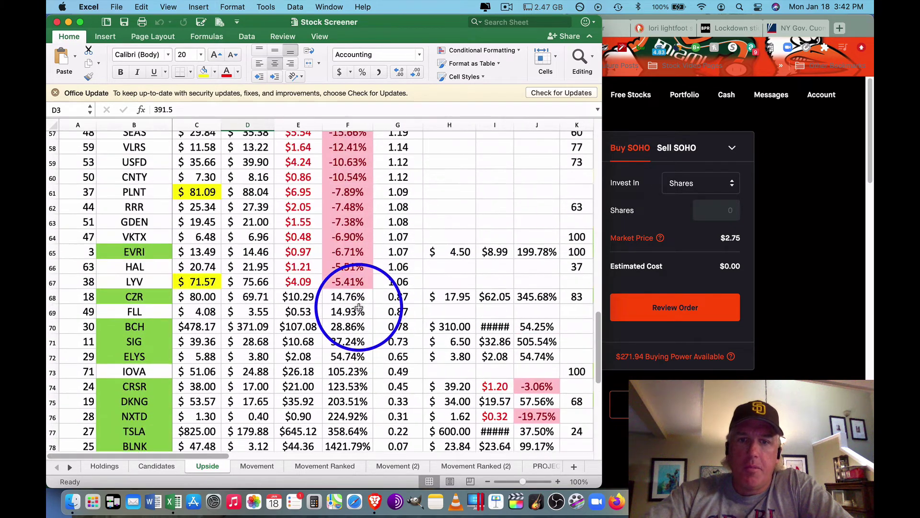
pyautogui.click(405, 299)
pyautogui.moveTo(405, 298); pyautogui.dragTo(398, 446)
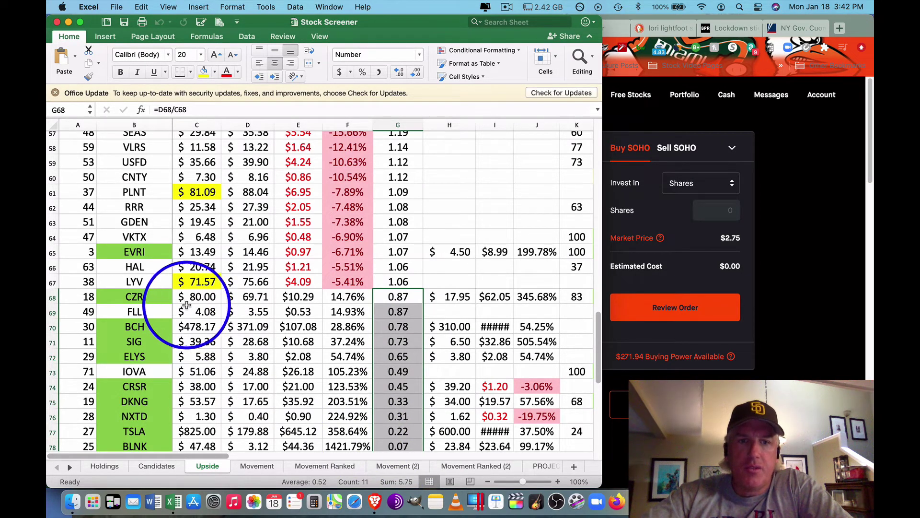
# Highlight the CZR row, then select its Price, 20-Feb and Upside values one after another
pyautogui.click(53, 298)
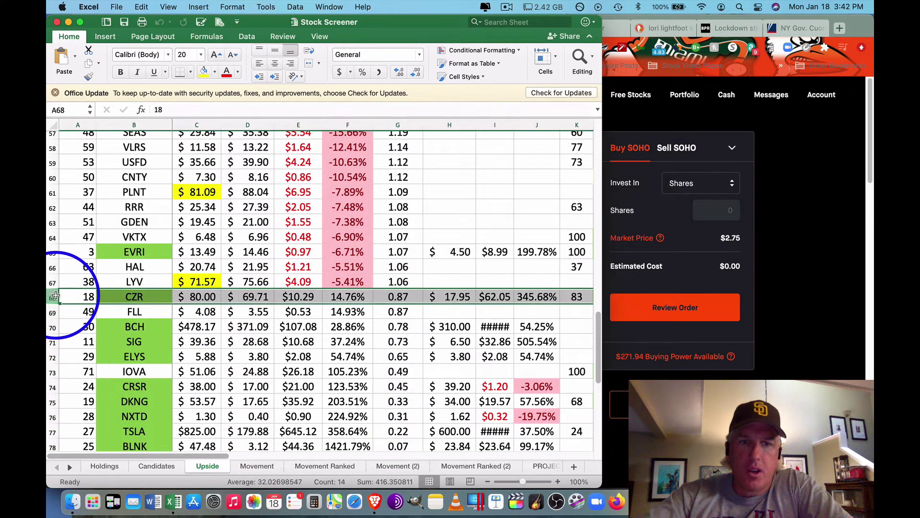
pyautogui.click(198, 297)
pyautogui.click(257, 299)
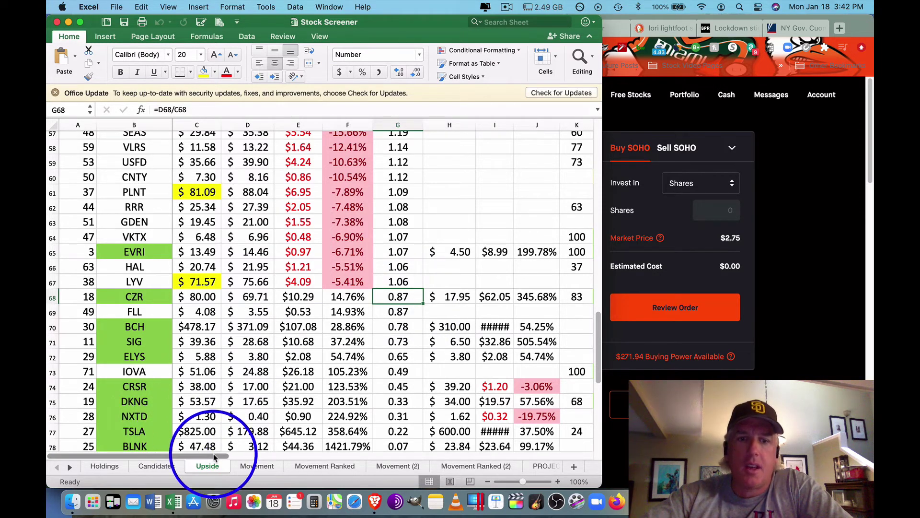
# Go to the Movement sheet and view its Yesterday and Today prices from the first stock, SOHO
pyautogui.click(256, 466)
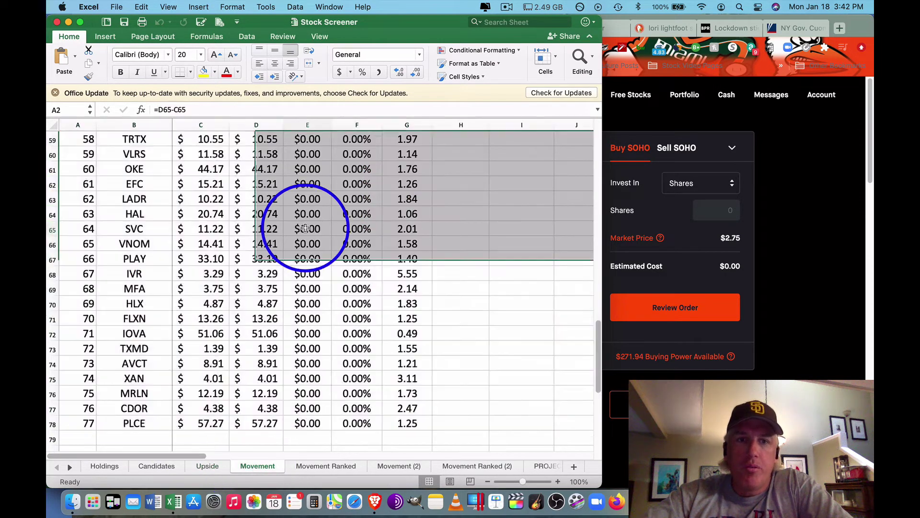
pyautogui.click(307, 229)
pyautogui.scroll(4, 306, 226)
pyautogui.scroll(15, 306, 225)
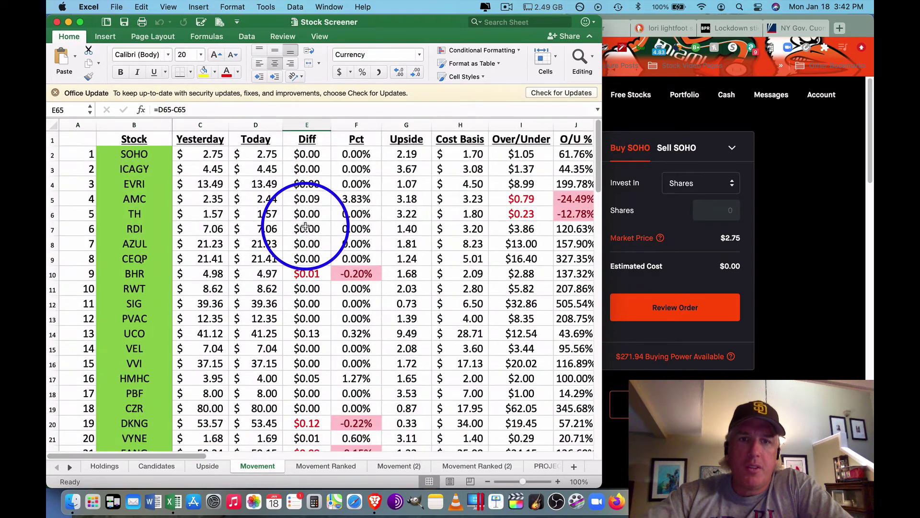
# Go to the Movement Ranked sheet and highlight the Pct values for HOFV through CCL, then those for ELYS through AMC
pyautogui.click(322, 467)
pyautogui.scroll(20, 368, 336)
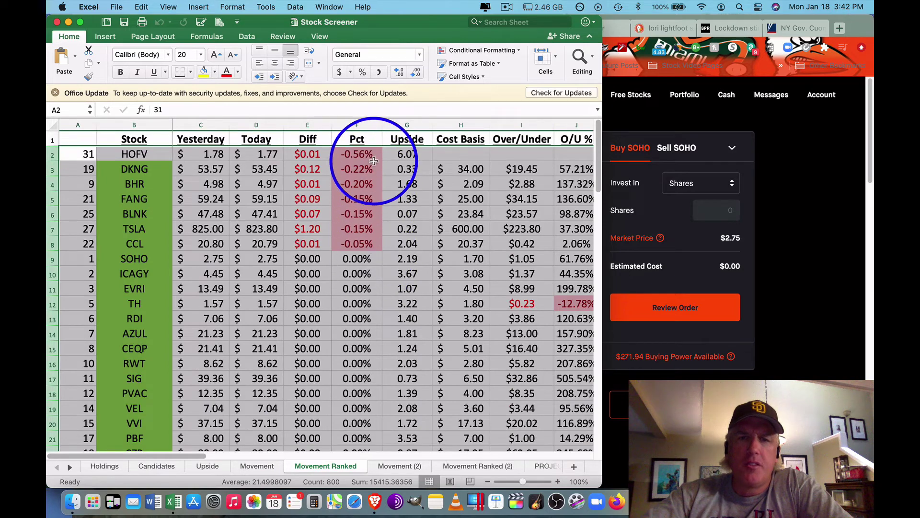
pyautogui.moveTo(364, 154); pyautogui.dragTo(361, 240)
pyautogui.scroll(-18, 360, 240)
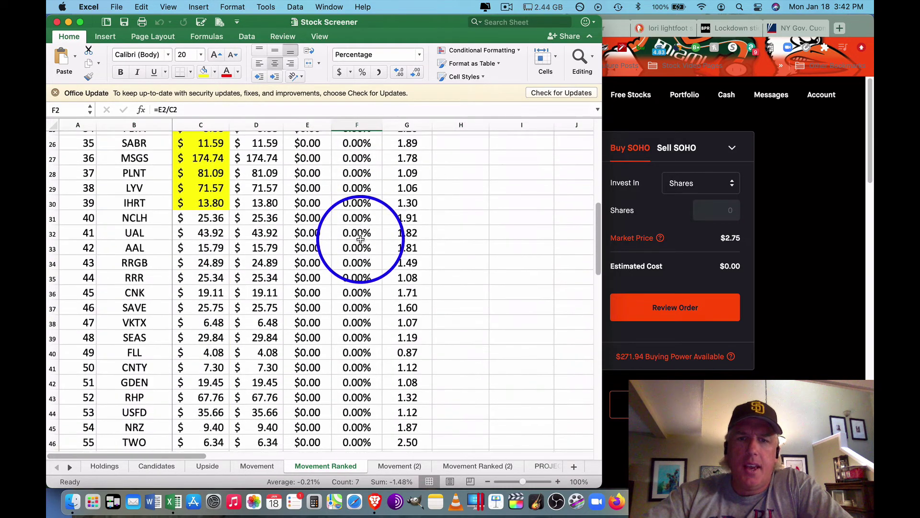
pyautogui.scroll(-4, 353, 321)
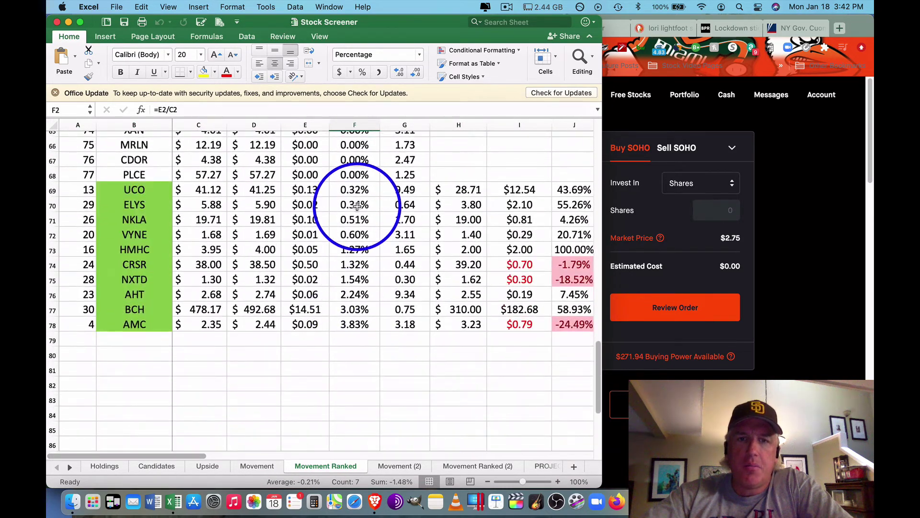
pyautogui.moveTo(355, 205); pyautogui.dragTo(349, 327)
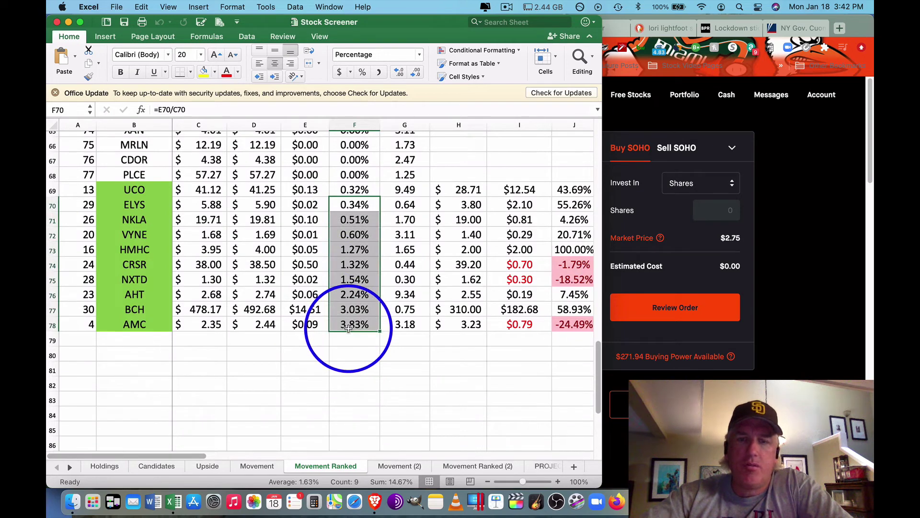
# Go to the Movement Ranked (2) sheet, highlight the Pct values for NXTD through LYV, then select FLXN's Pct value
pyautogui.click(456, 466)
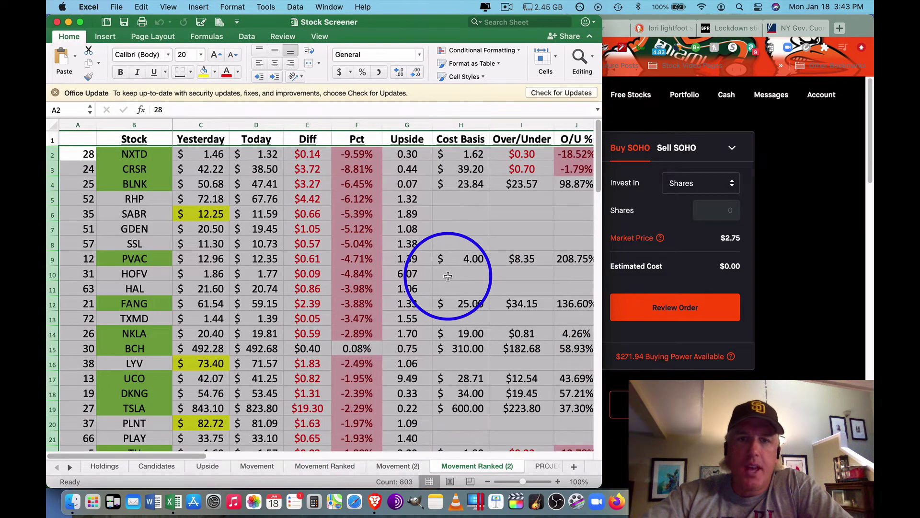
pyautogui.click(364, 153)
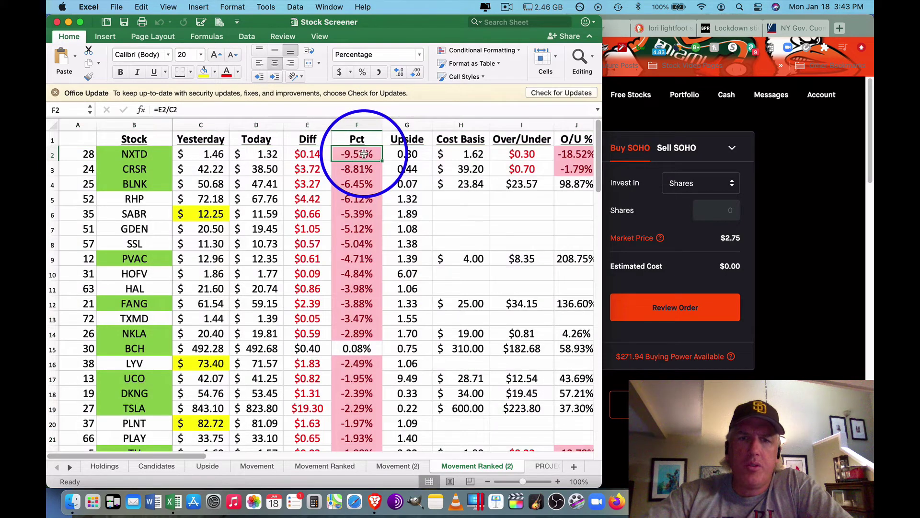
pyautogui.moveTo(364, 154); pyautogui.dragTo(359, 362)
pyautogui.scroll(-5, 349, 357)
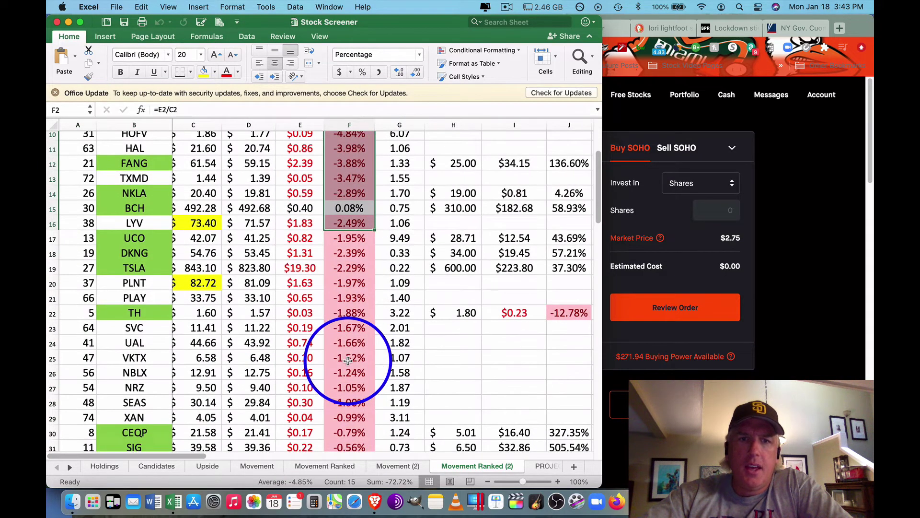
pyautogui.scroll(-10, 349, 360)
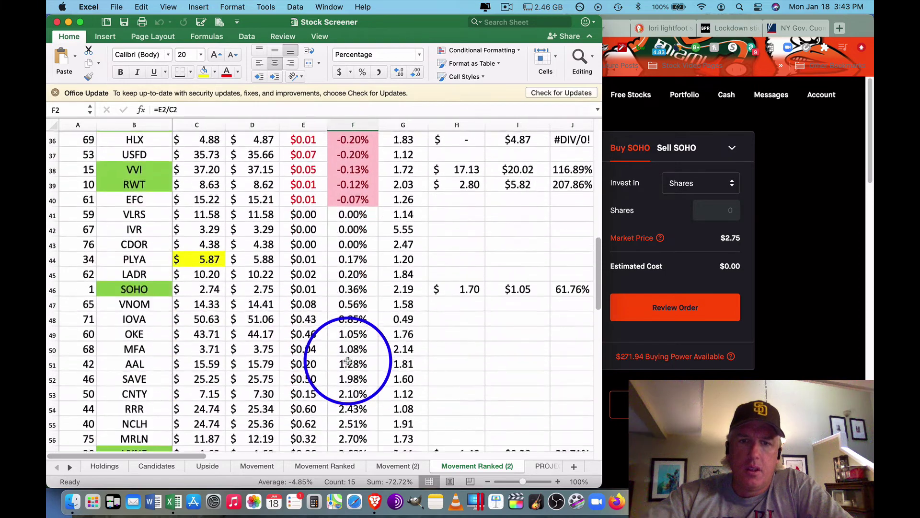
pyautogui.scroll(-7, 348, 361)
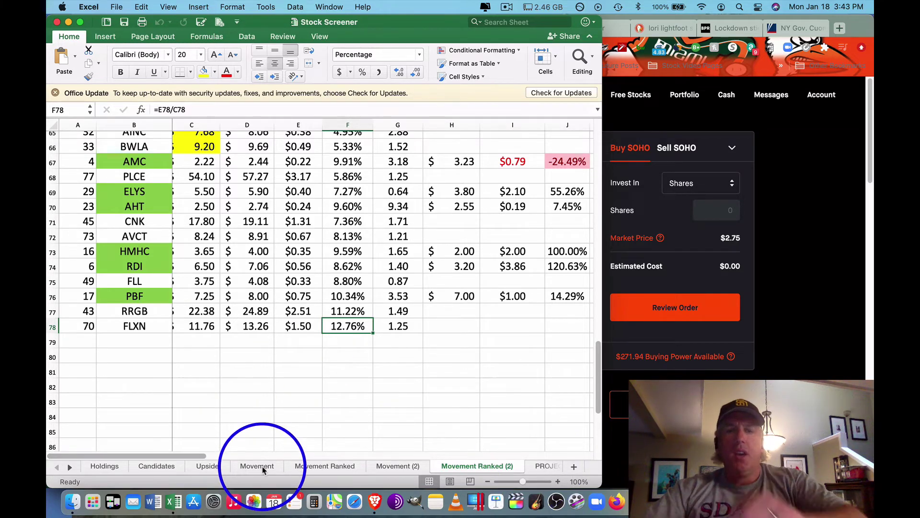
# Go to the Holdings sheet and highlight the CEQP, CZR, EVRI, AZUL and BHR rows together
pyautogui.click(105, 466)
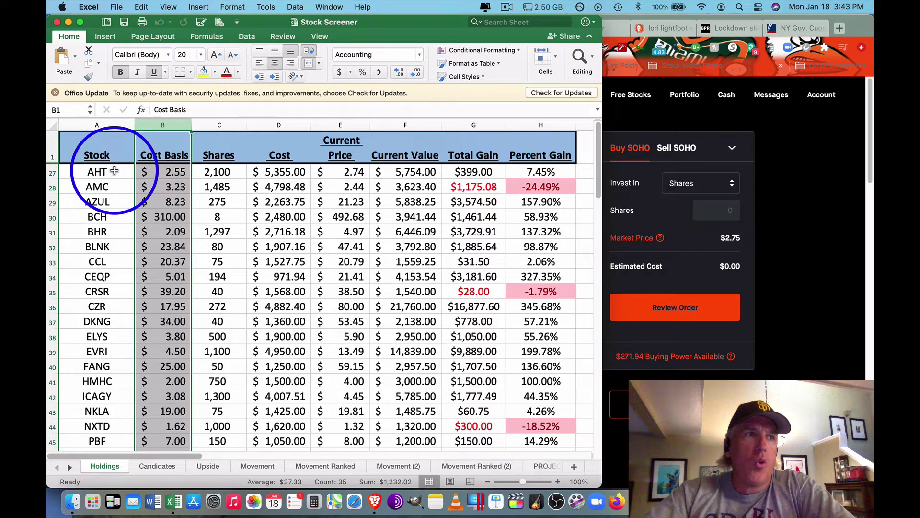
pyautogui.click(115, 171)
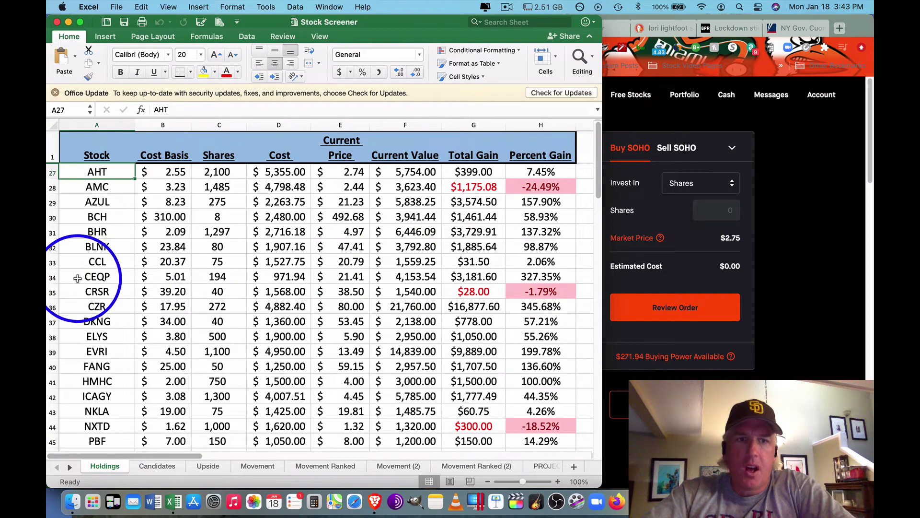
pyautogui.click(52, 277)
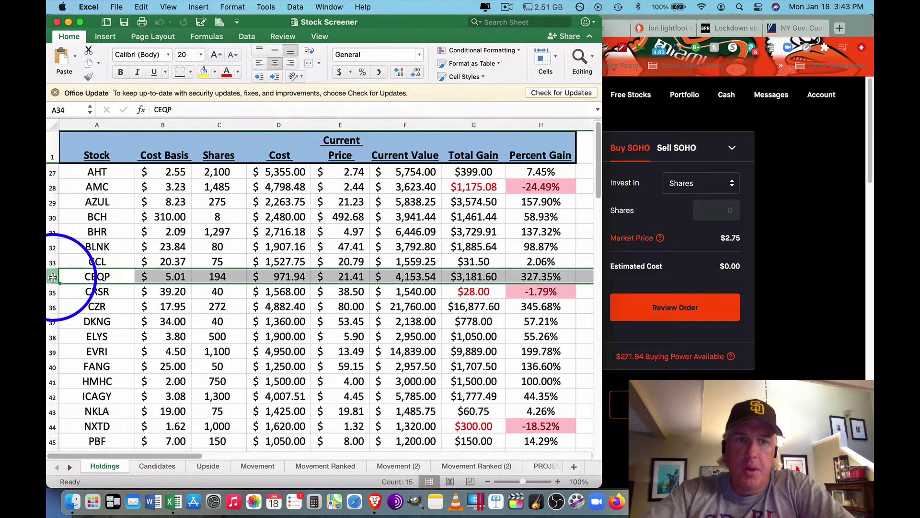
pyautogui.keyDown('super'); pyautogui.click(53, 308); pyautogui.keyUp('super')
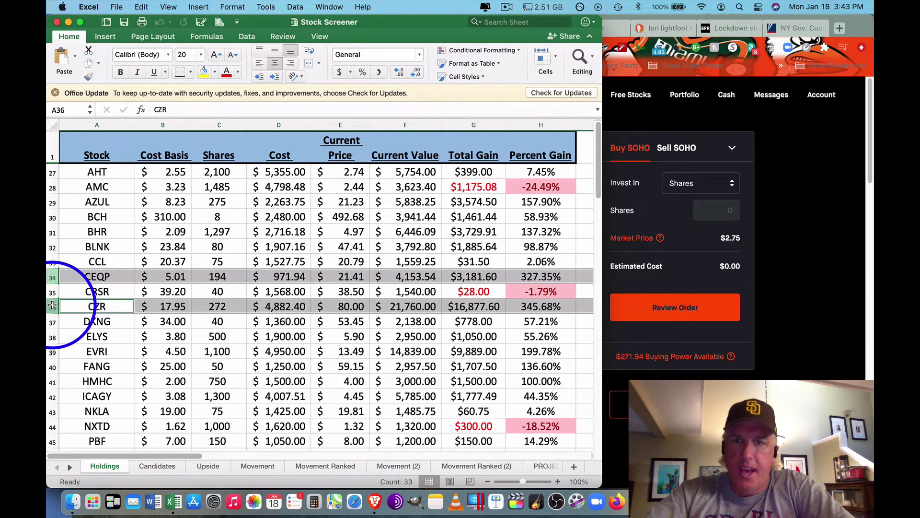
pyautogui.keyDown('super'); pyautogui.click(53, 351); pyautogui.keyUp('super')
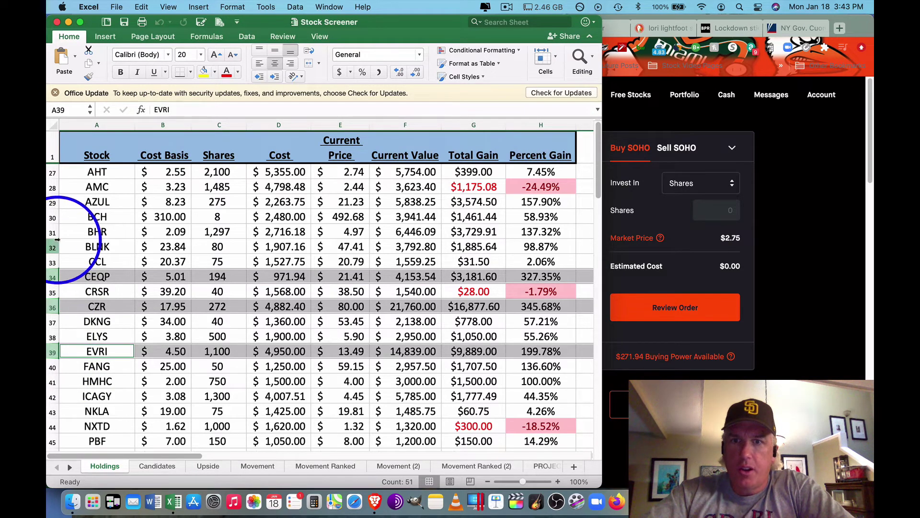
pyautogui.keyDown('super'); pyautogui.click(52, 202); pyautogui.keyUp('super')
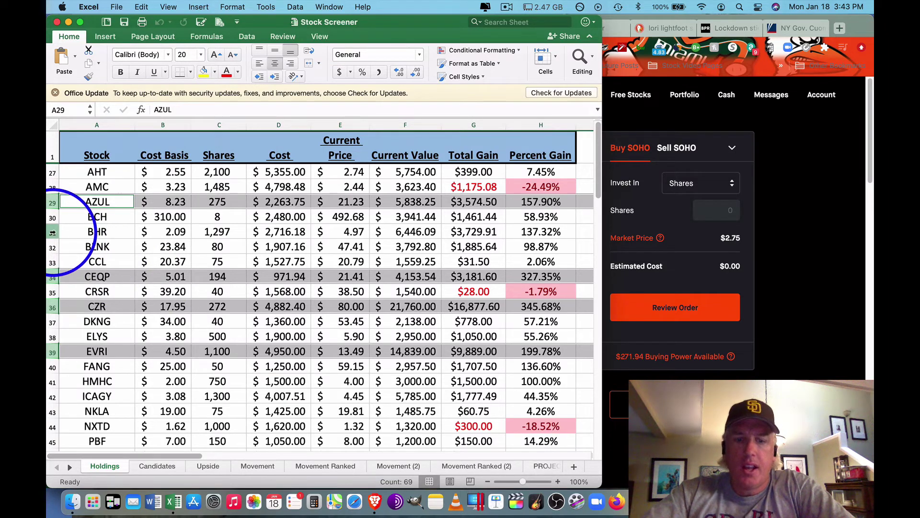
pyautogui.keyDown('super'); pyautogui.click(53, 233); pyautogui.keyUp('super')
# Add the PVAC, RWT and SIG rows to the Holdings selection, then check the TOTAL row and the sold-share columns
pyautogui.scroll(-4, 201, 301)
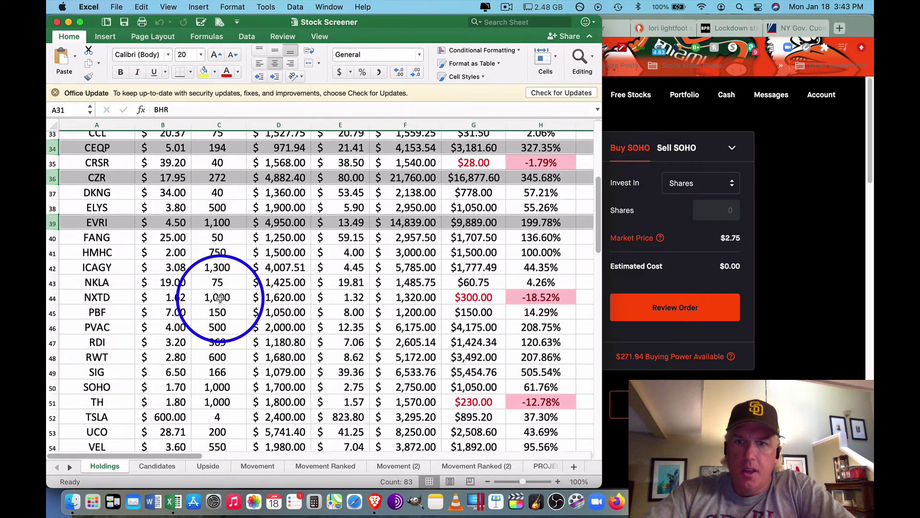
pyautogui.keyDown('super'); pyautogui.click(52, 324); pyautogui.keyUp('super')
pyautogui.keyDown('super'); pyautogui.click(51, 351); pyautogui.keyUp('super')
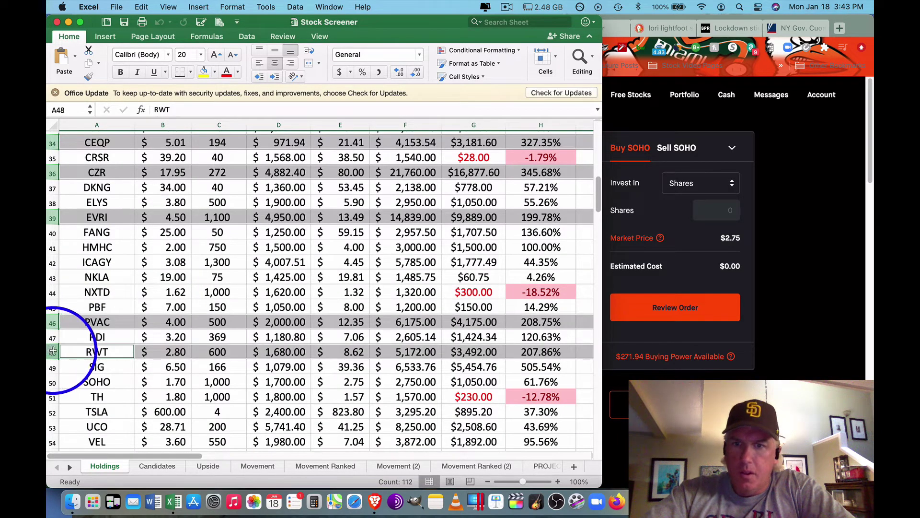
pyautogui.keyDown('super'); pyautogui.click(52, 366); pyautogui.keyUp('super')
pyautogui.scroll(-3, 155, 387)
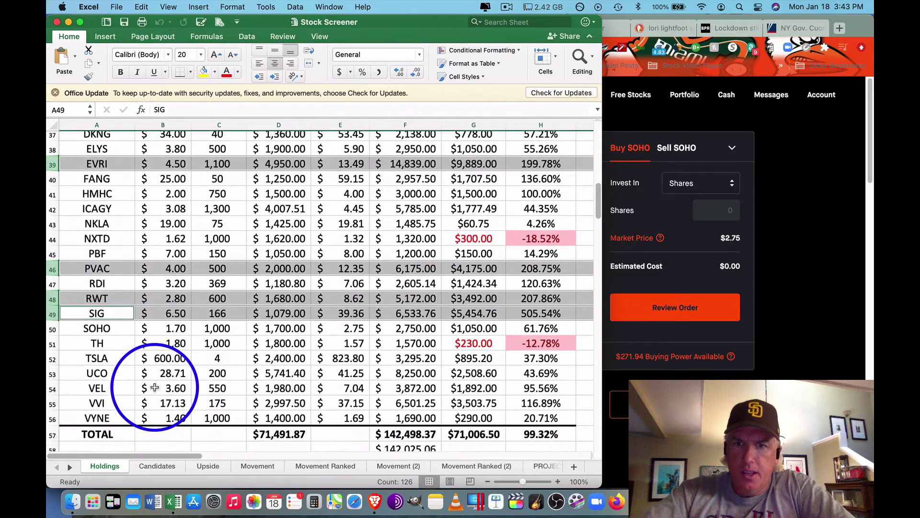
pyautogui.scroll(-3, 154, 388)
pyautogui.scroll(7, 155, 387)
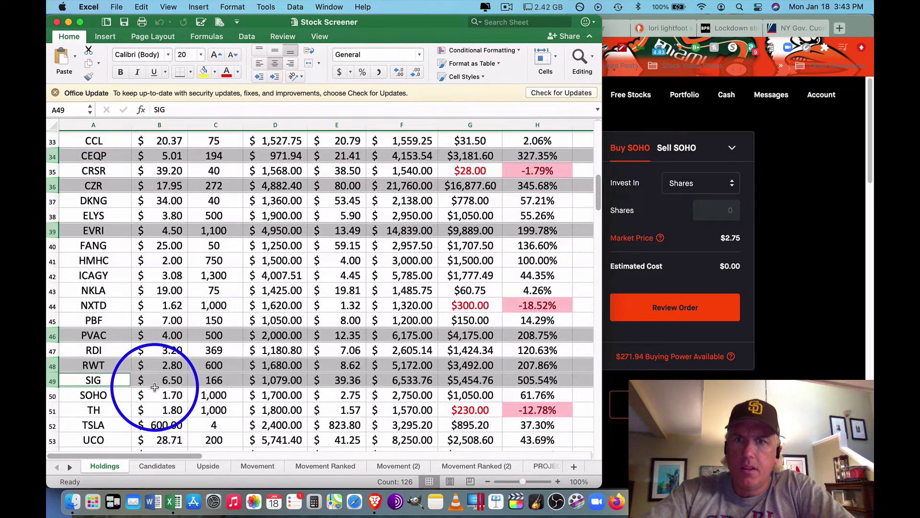
pyautogui.scroll(6, 155, 387)
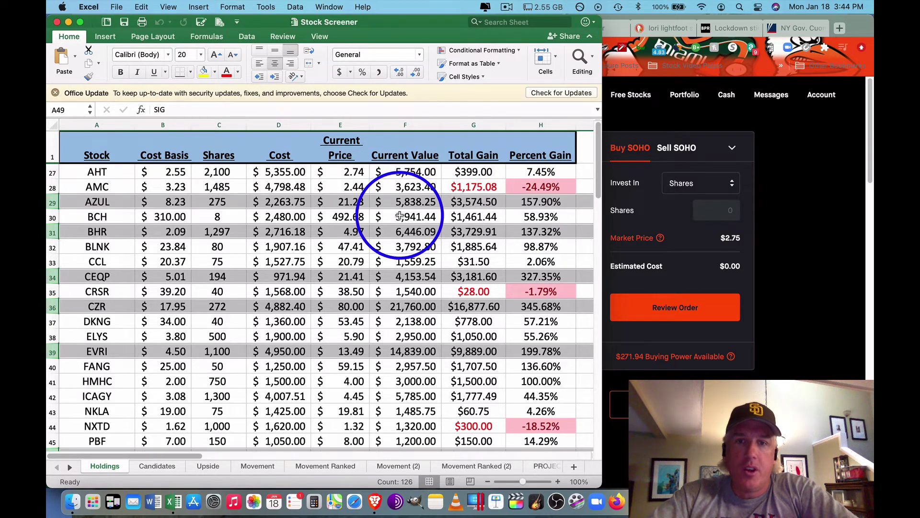
pyautogui.hscroll(10, 430, 247)
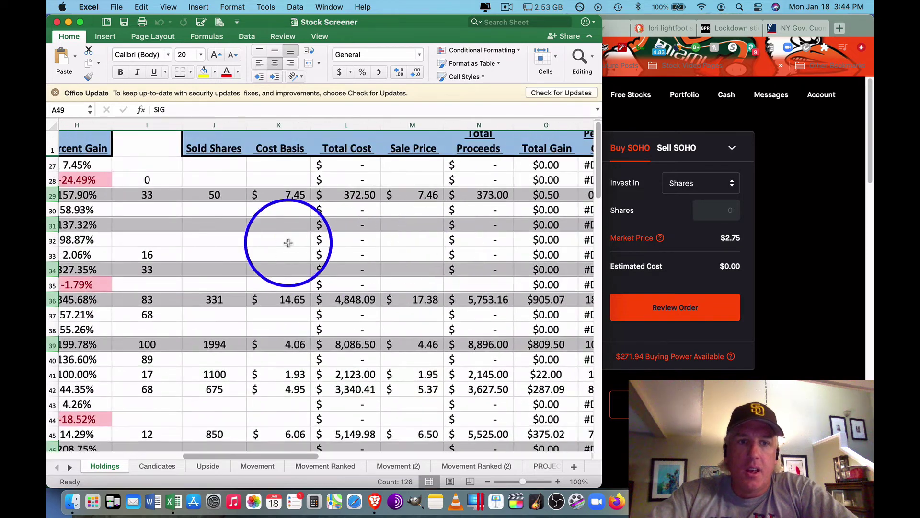
pyautogui.hscroll(-10, 269, 242)
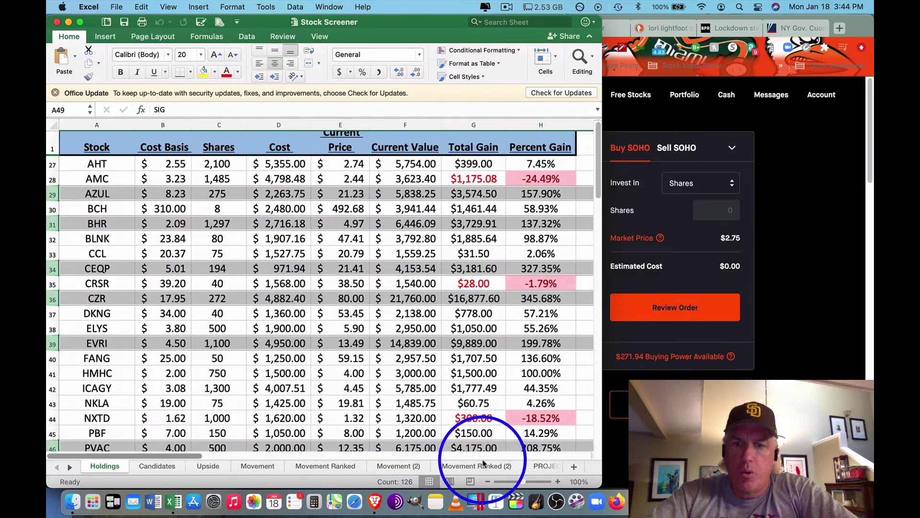
# Go to the PROJECTIONS sheet and highlight the AZUL, BHR, CEQP, CZR, EVRI and FANG rows together
pyautogui.click(545, 466)
pyautogui.hscroll(-3, 297, 315)
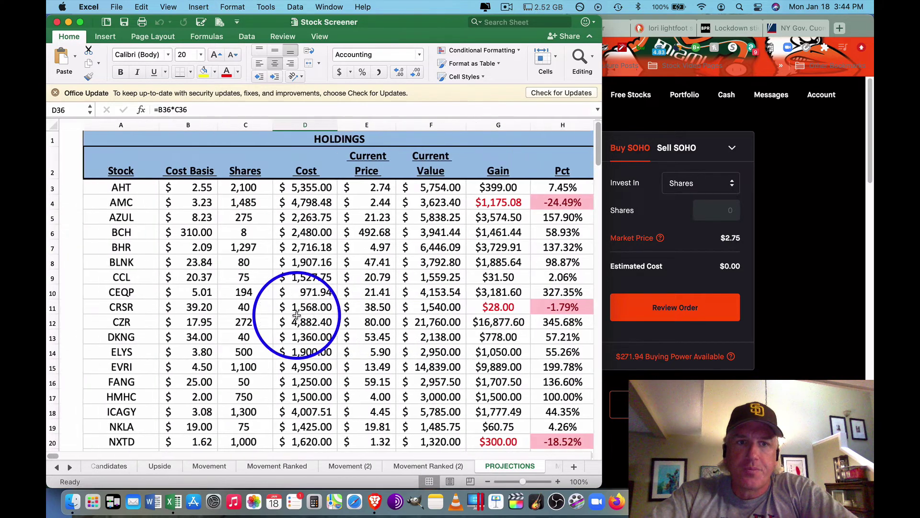
pyautogui.click(53, 218)
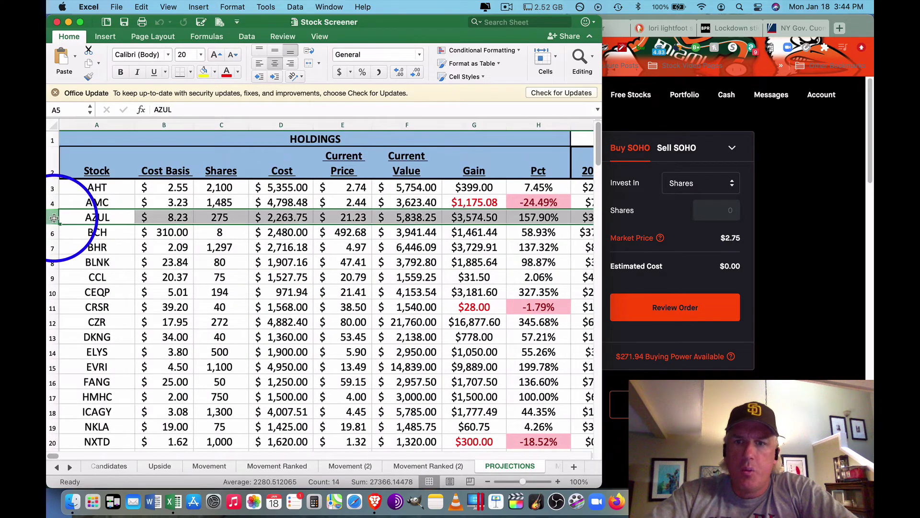
pyautogui.keyDown('super'); pyautogui.click(53, 249); pyautogui.keyUp('super')
pyautogui.keyDown('super'); pyautogui.click(51, 293); pyautogui.keyUp('super')
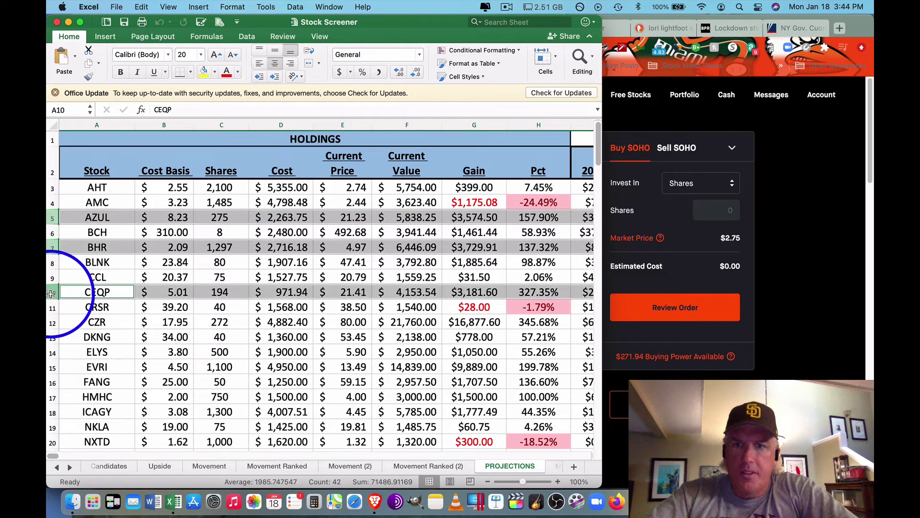
pyautogui.keyDown('super'); pyautogui.click(54, 323); pyautogui.keyUp('super')
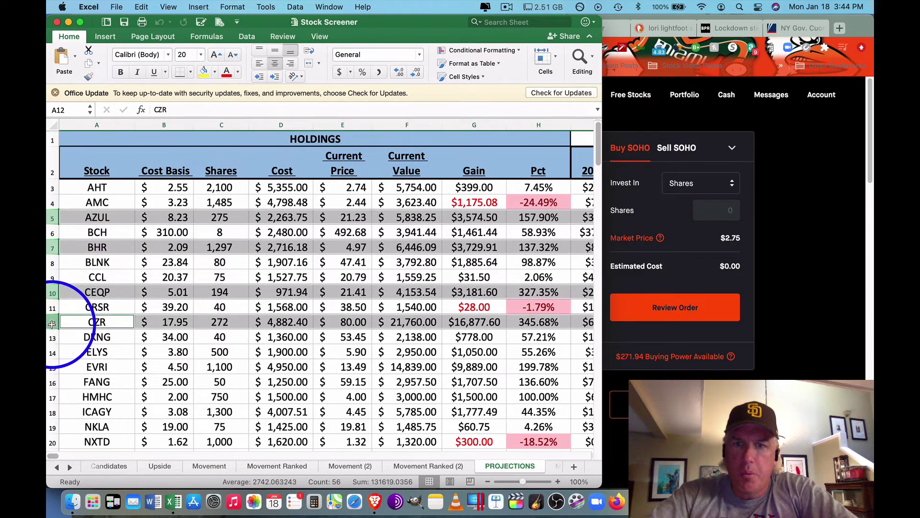
pyautogui.keyDown('super'); pyautogui.click(54, 368); pyautogui.keyUp('super')
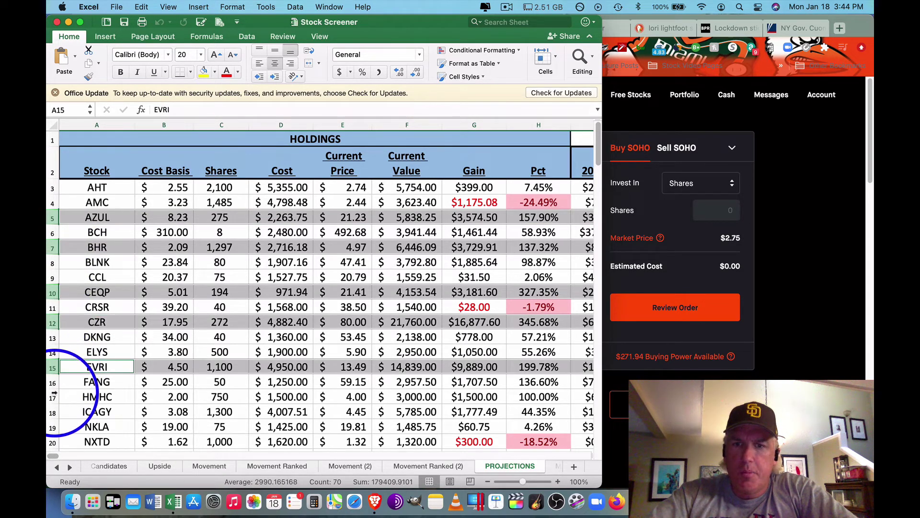
pyautogui.keyDown('super'); pyautogui.click(53, 383); pyautogui.keyUp('super')
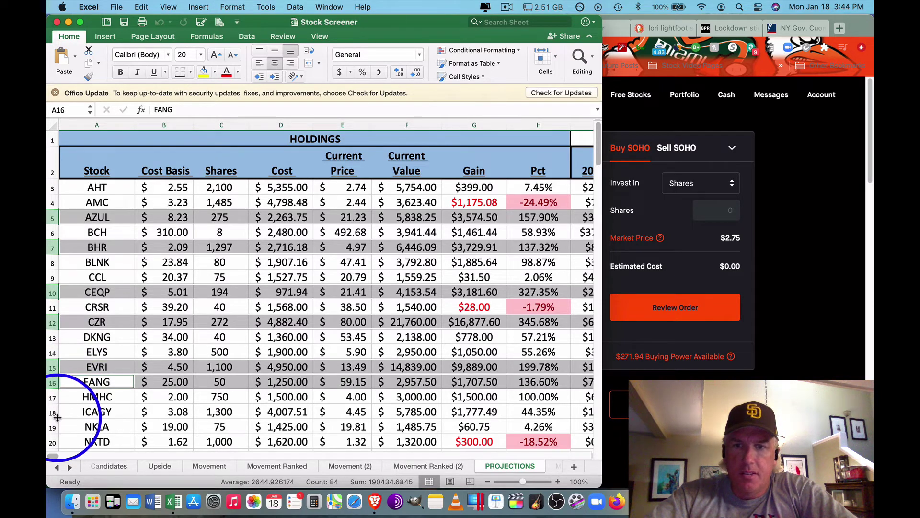
# Add the PVAC, RWT and SIG rows to the highlighted rows on the PROJECTIONS sheet
pyautogui.scroll(-5, 364, 300)
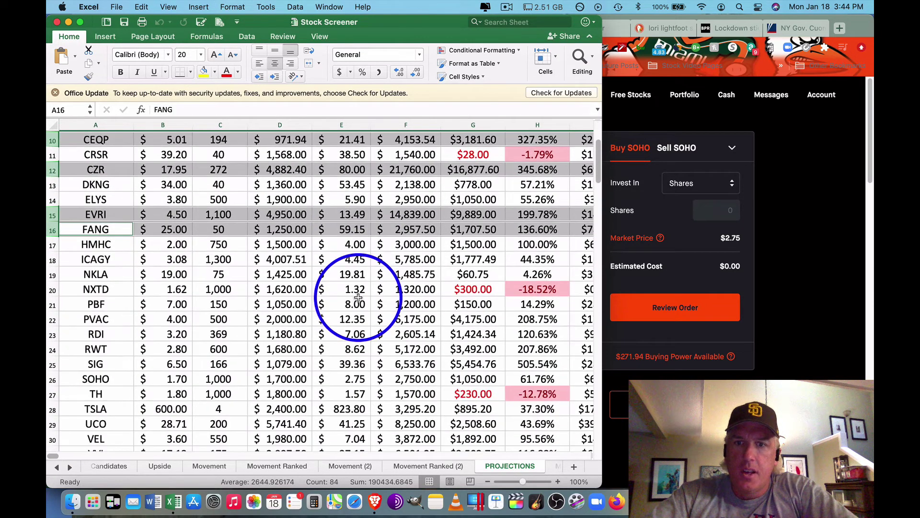
pyautogui.keyDown('super'); pyautogui.click(53, 320); pyautogui.keyUp('super')
pyautogui.keyDown('super'); pyautogui.click(53, 349); pyautogui.keyUp('super')
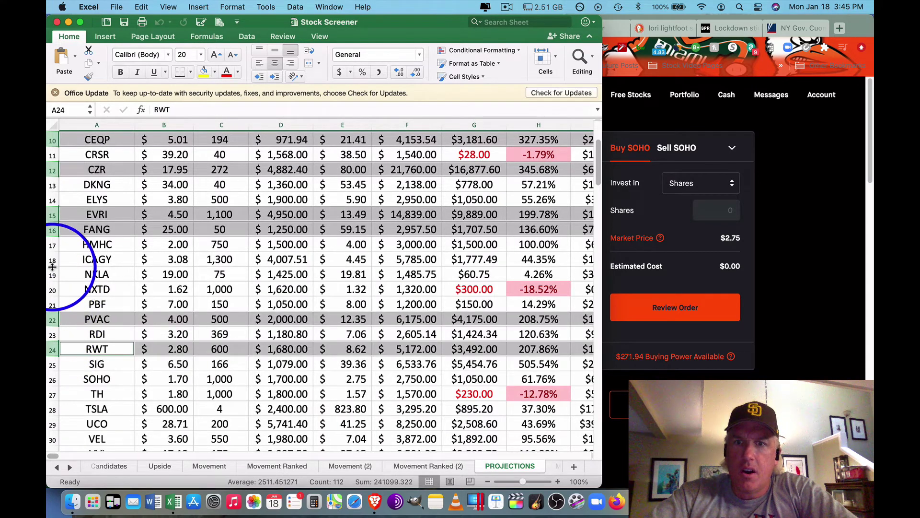
pyautogui.keyDown('super'); pyautogui.click(54, 364); pyautogui.keyUp('super')
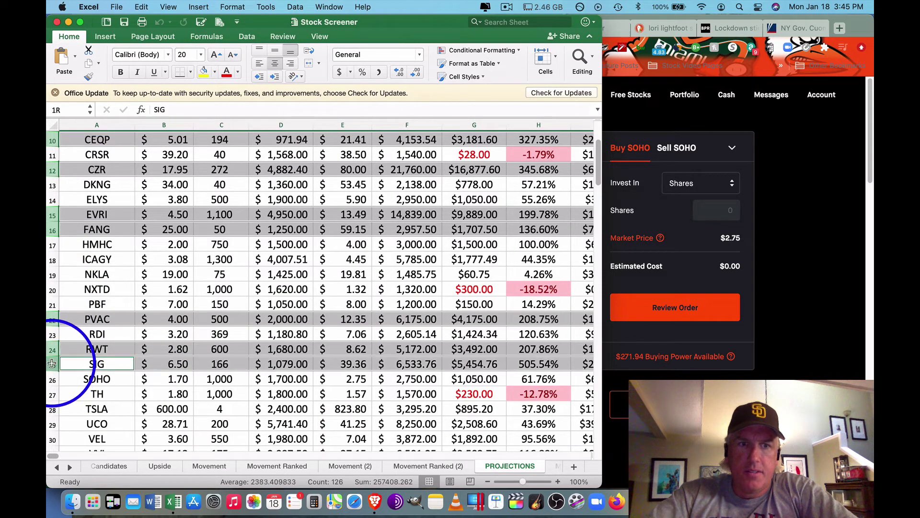
# Reset the sheet's zoom to 100% and add the VVI row to the highlighted rows
pyautogui.scroll(-2, 188, 356)
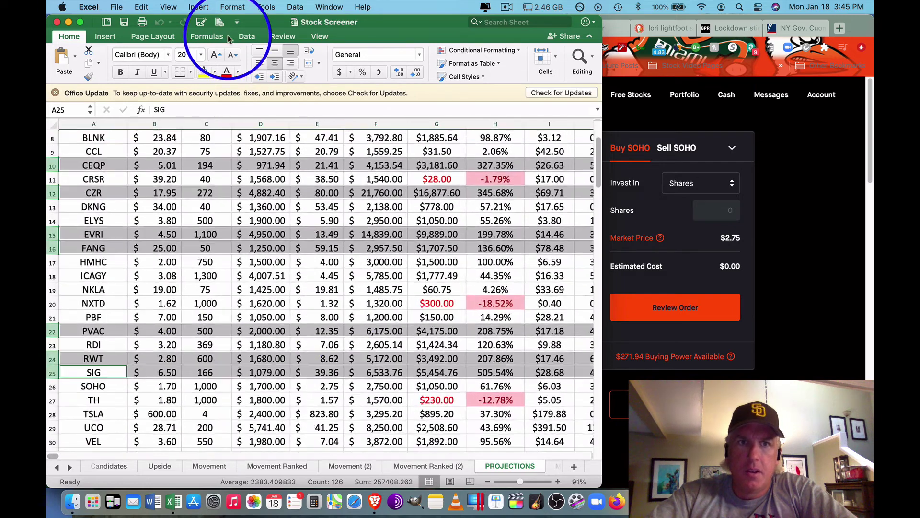
pyautogui.click(169, 7)
pyautogui.click(199, 170)
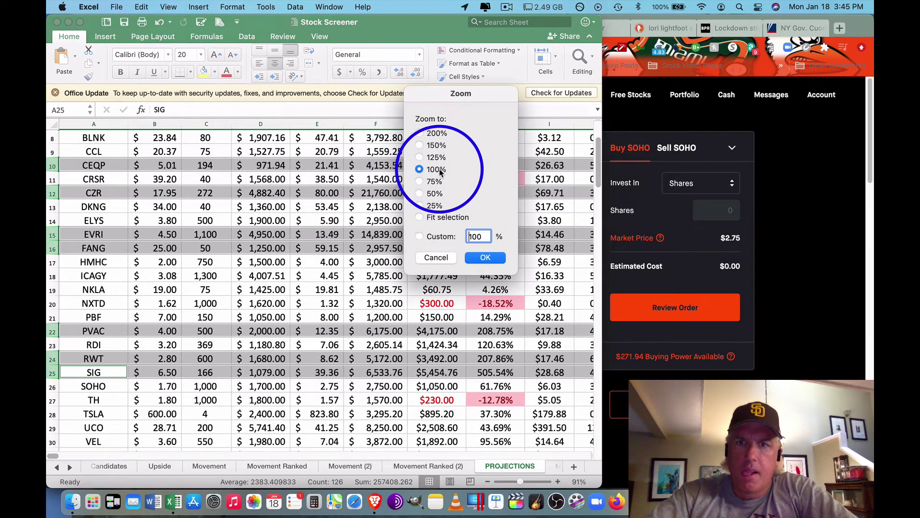
pyautogui.click(485, 258)
pyautogui.scroll(-3, 454, 303)
pyautogui.scroll(-2, 454, 304)
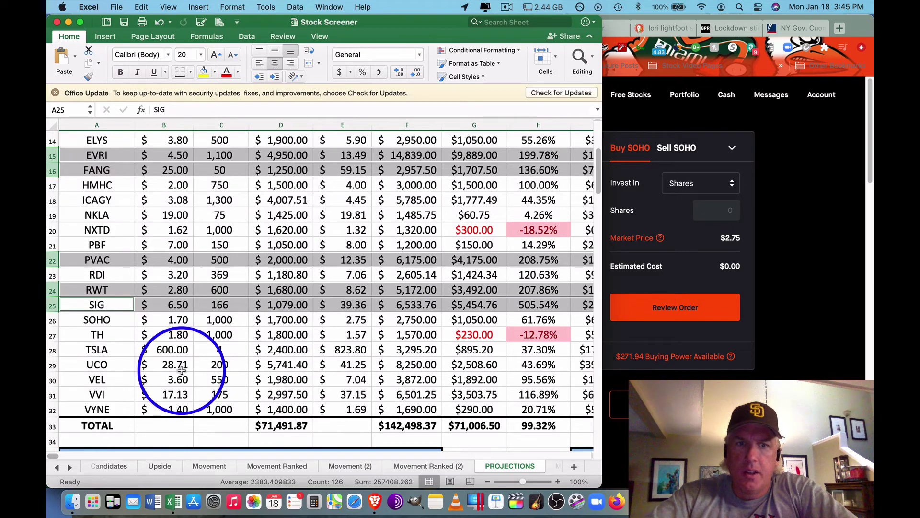
pyautogui.keyDown('super'); pyautogui.click(52, 394); pyautogui.keyUp('super')
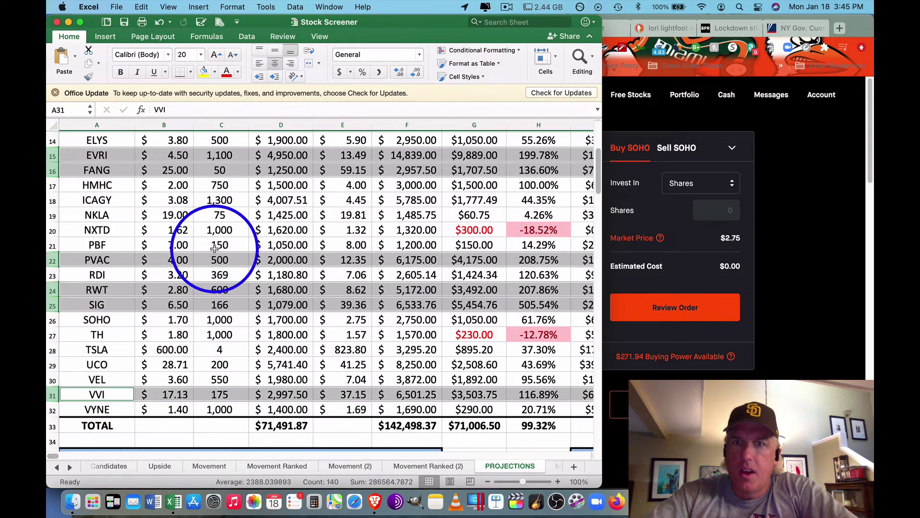
# Compare the highlighted holdings' Gain and Pct values with their 20-Feb price, Upside Value, Upside Gain % and Value To Go columns
pyautogui.scroll(4, 300, 302)
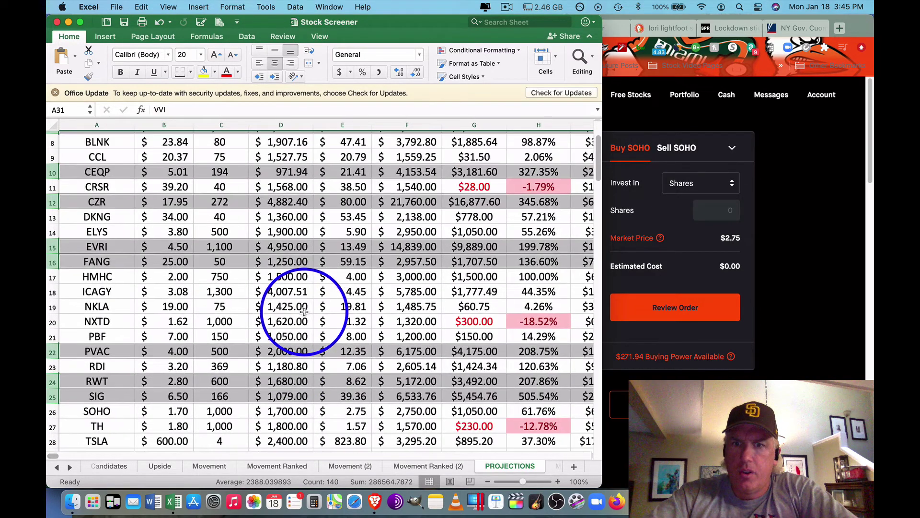
pyautogui.scroll(3, 304, 313)
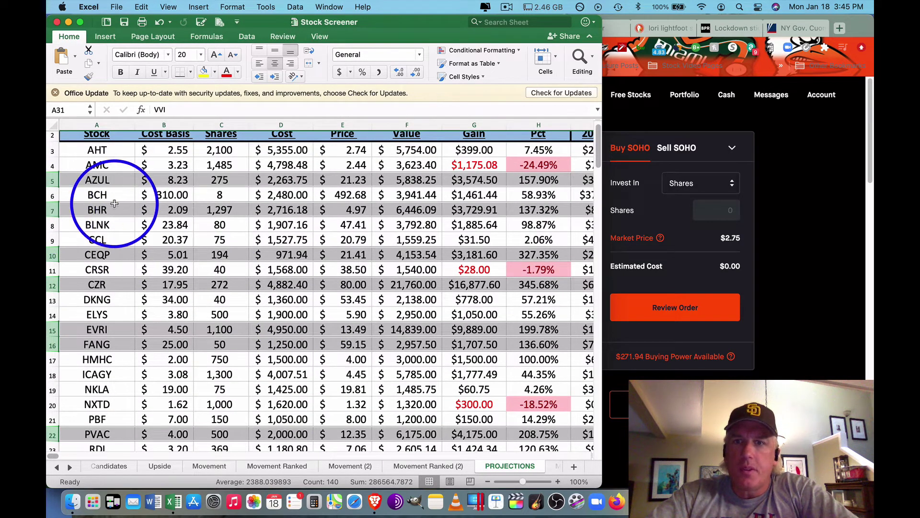
pyautogui.scroll(1, 115, 204)
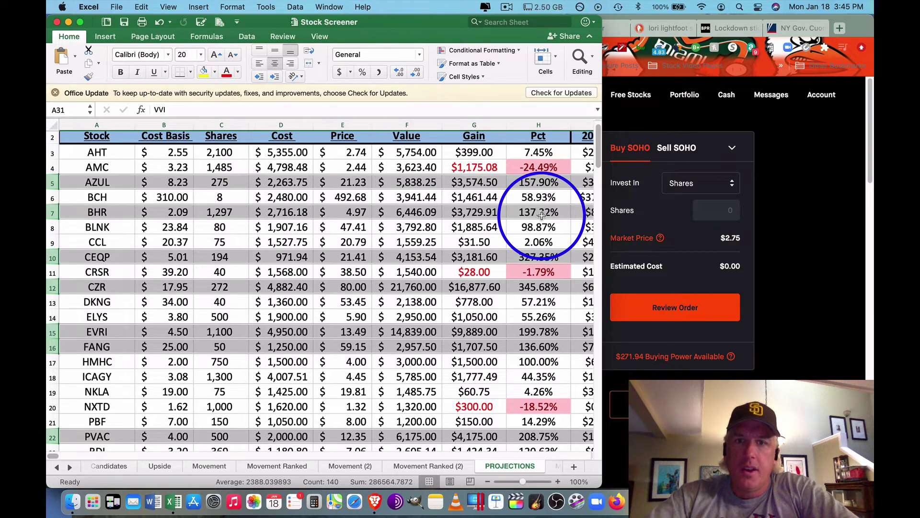
pyautogui.hscroll(15, 542, 216)
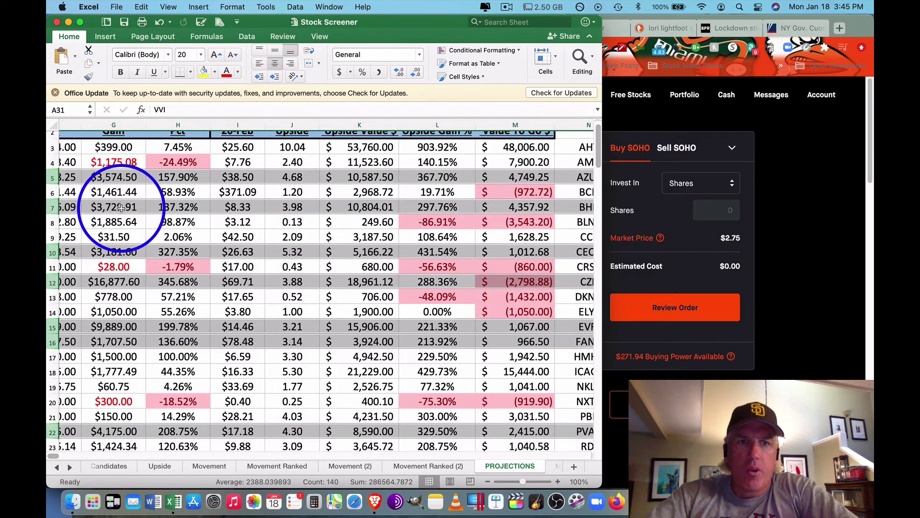
pyautogui.hscroll(-10, 121, 208)
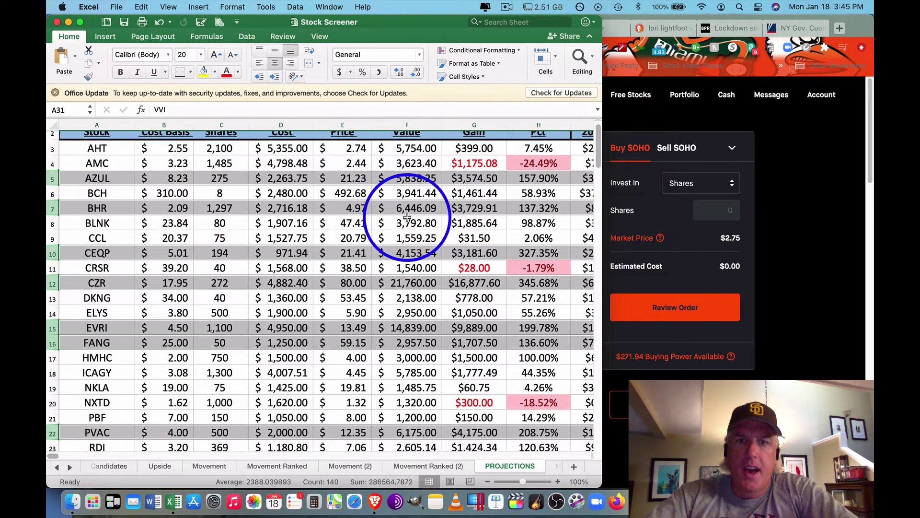
pyautogui.hscroll(5, 441, 211)
pyautogui.scroll(-1, 441, 211)
pyautogui.hscroll(4, 457, 216)
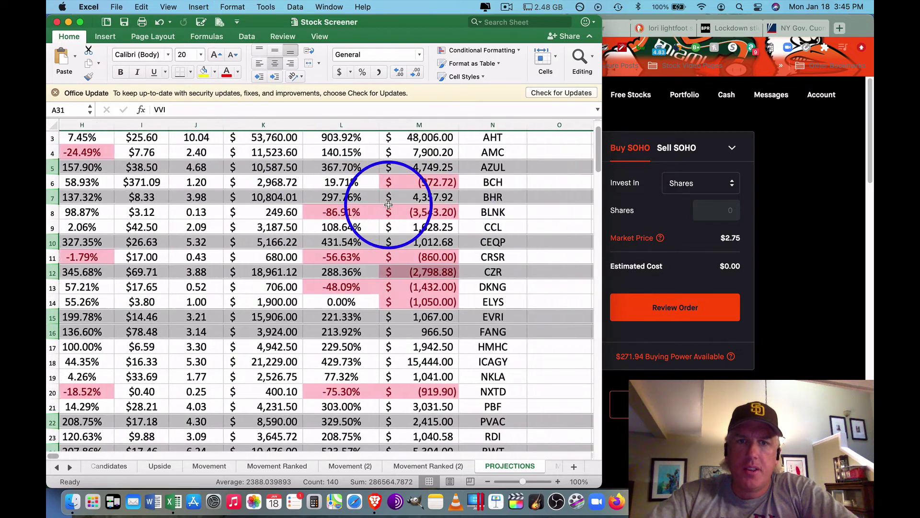
pyautogui.hscroll(-8, 276, 197)
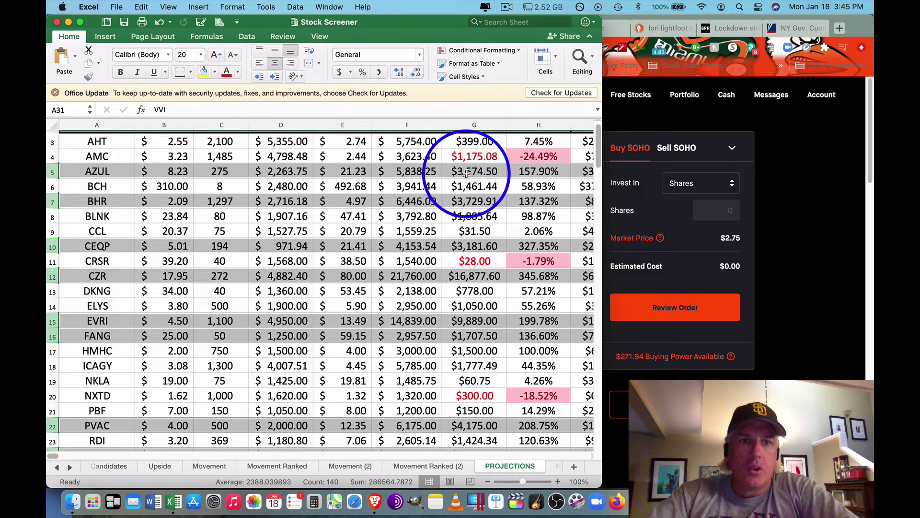
pyautogui.hscroll(1, 479, 173)
pyautogui.hscroll(2, 479, 173)
pyautogui.scroll(-1, 479, 173)
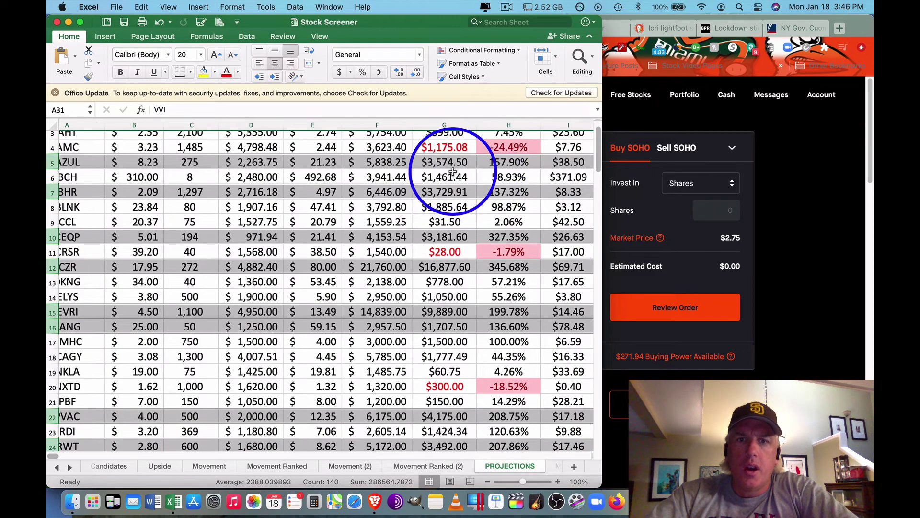
pyautogui.hscroll(10, 391, 163)
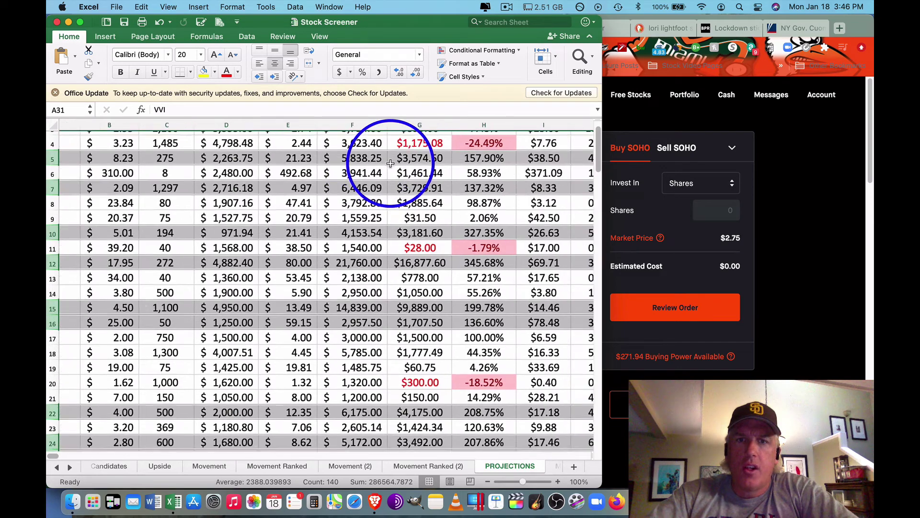
# Review the CEQP row's cost, gain and upside to the 20-Feb price, and release the multi-row highlight
pyautogui.hscroll(-10, 440, 157)
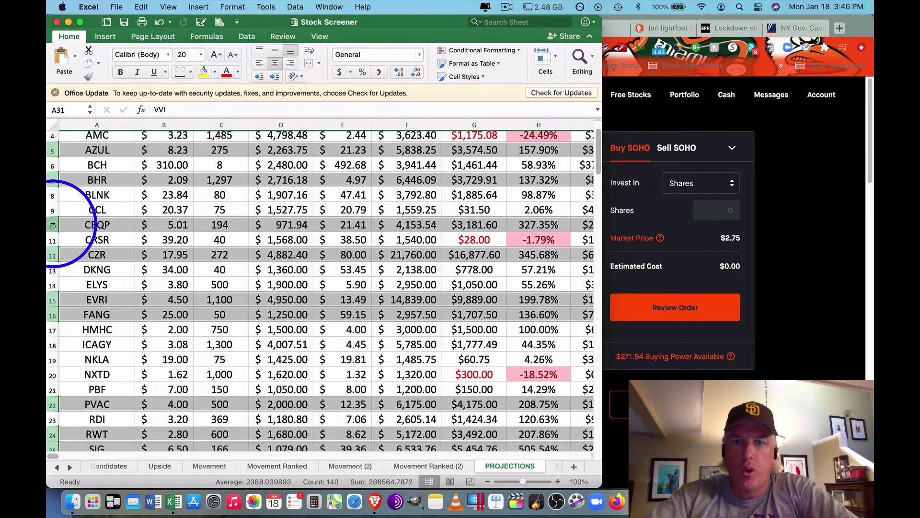
pyautogui.hscroll(5, 96, 268)
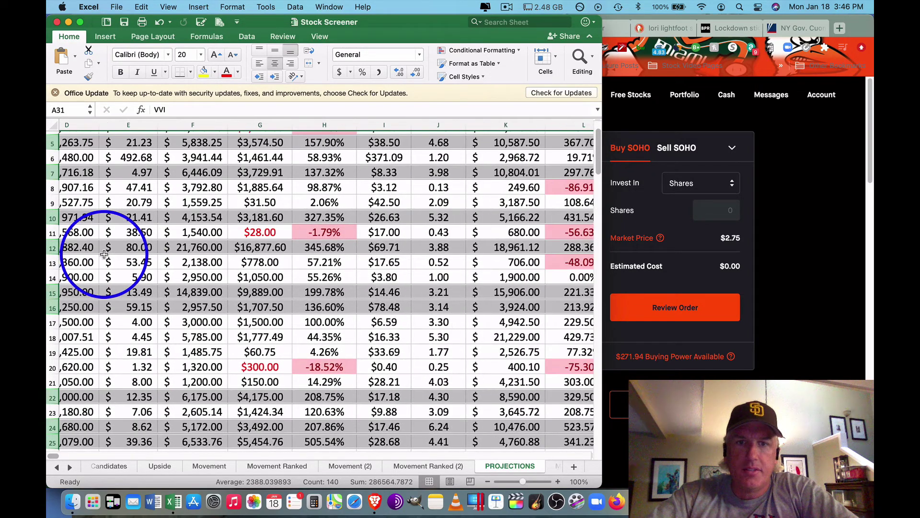
pyautogui.hscroll(-5, 104, 254)
pyautogui.hscroll(1, 144, 252)
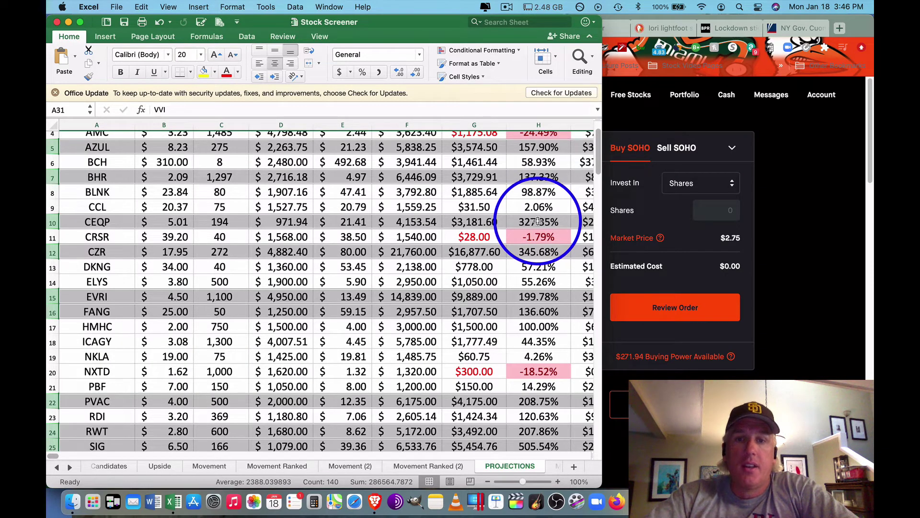
pyautogui.hscroll(7, 539, 221)
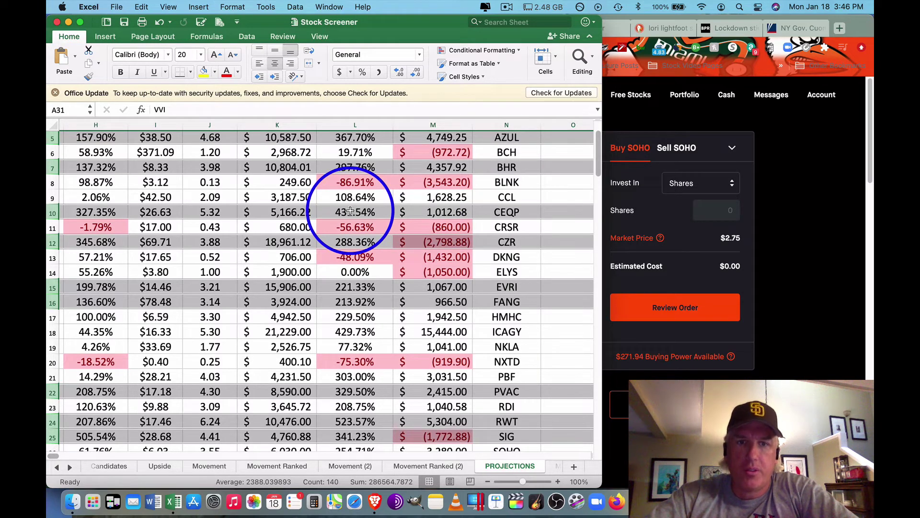
pyautogui.click(226, 226)
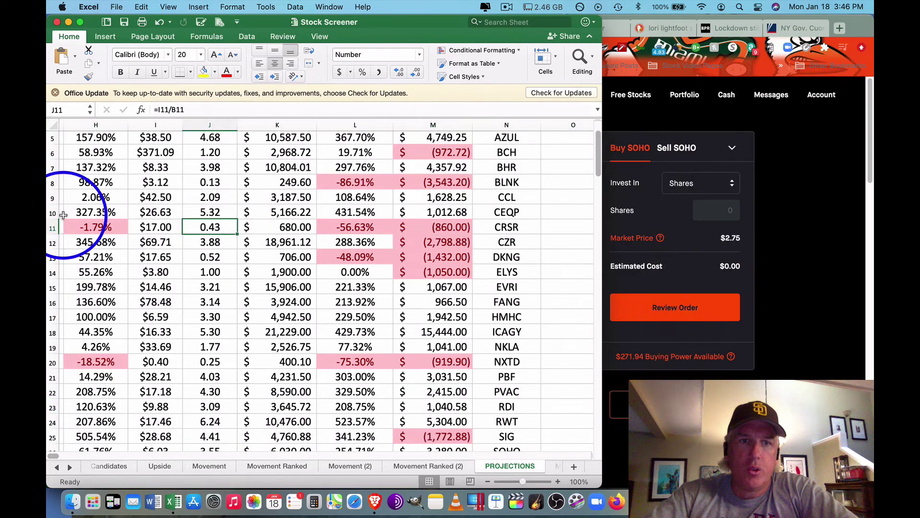
# Highlight the CZR row and compare its cost and Gain with its Upside Value, checking its Pct gain
pyautogui.hscroll(-10, 63, 215)
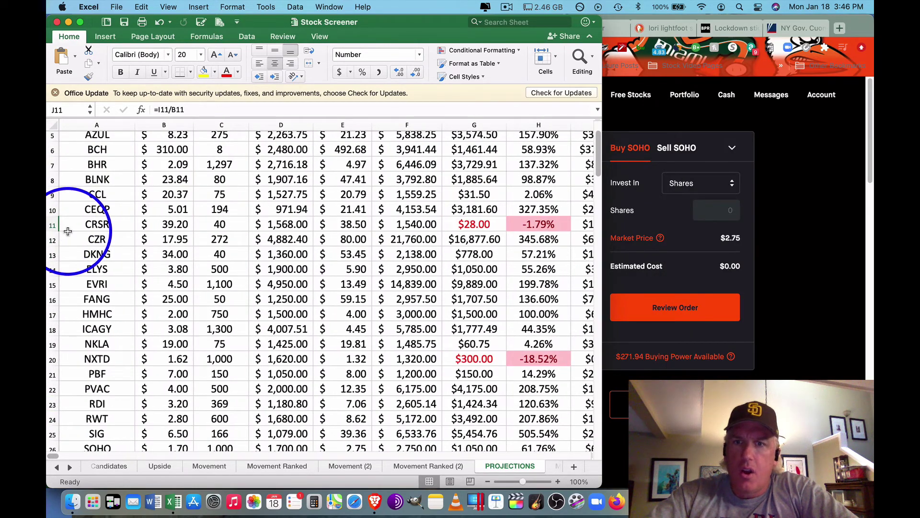
pyautogui.click(52, 240)
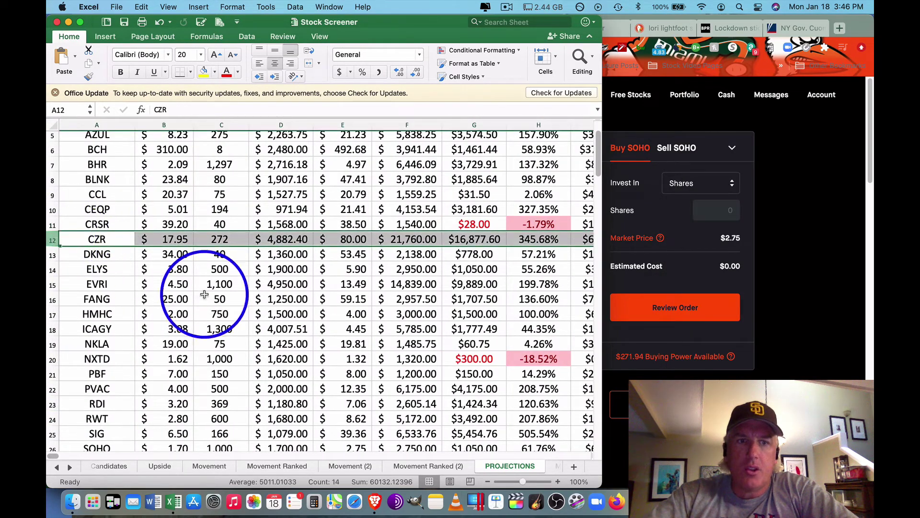
pyautogui.hscroll(3, 216, 302)
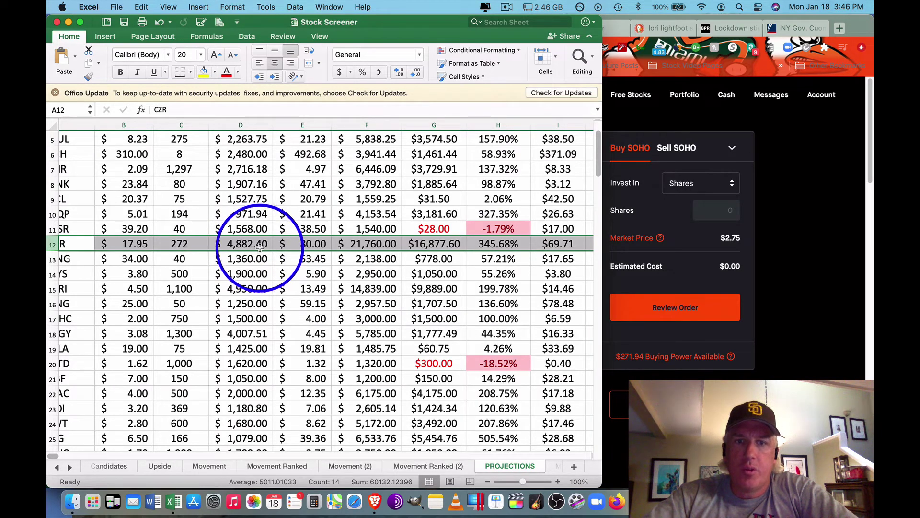
pyautogui.hscroll(10, 381, 244)
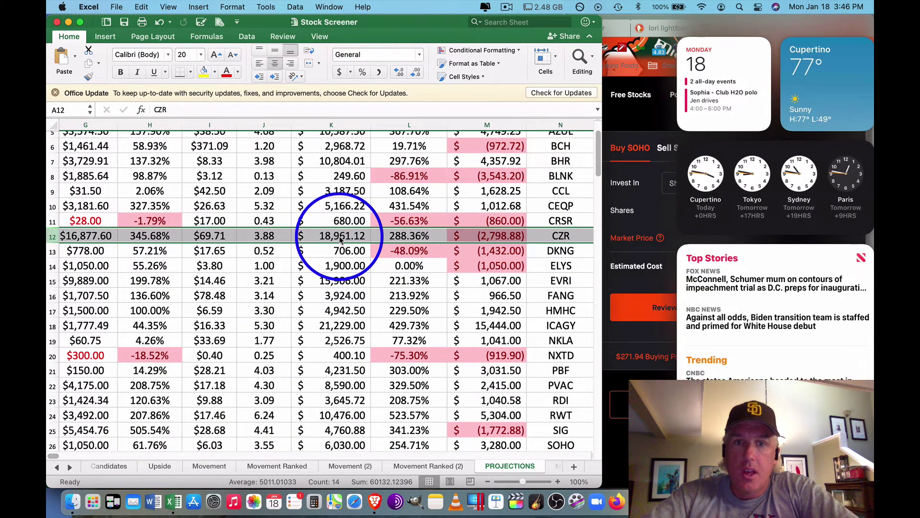
pyautogui.click(330, 238)
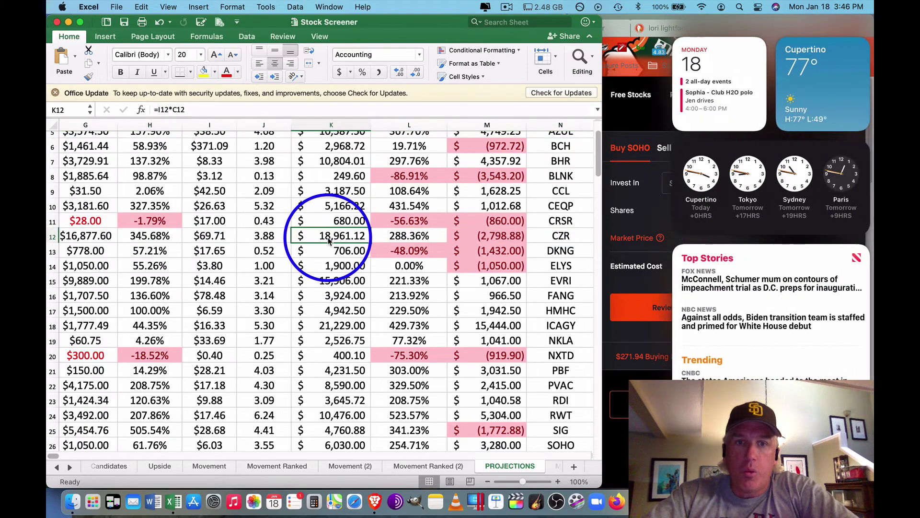
pyautogui.click(122, 237)
pyautogui.moveTo(117, 239); pyautogui.dragTo(93, 237)
pyautogui.click(426, 210)
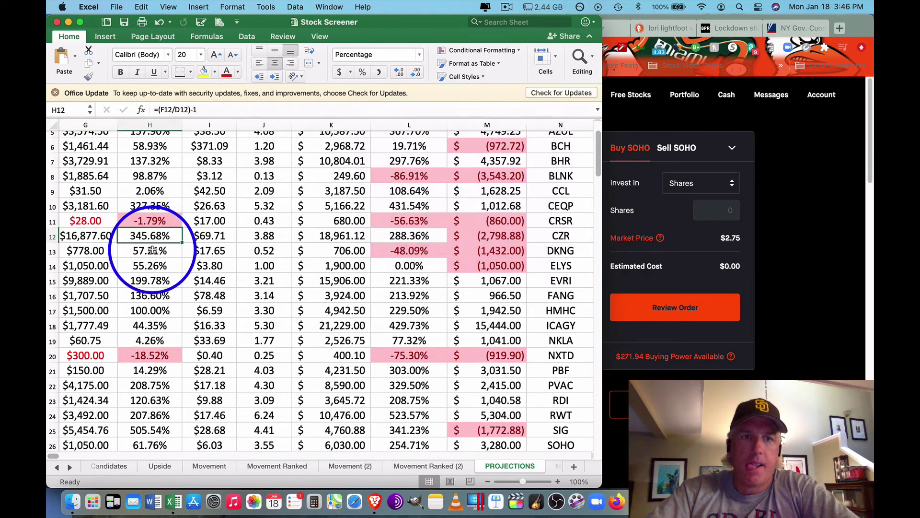
# Save the workbook and highlight the CZR row again on the PROJECTIONS sheet
pyautogui.click(124, 22)
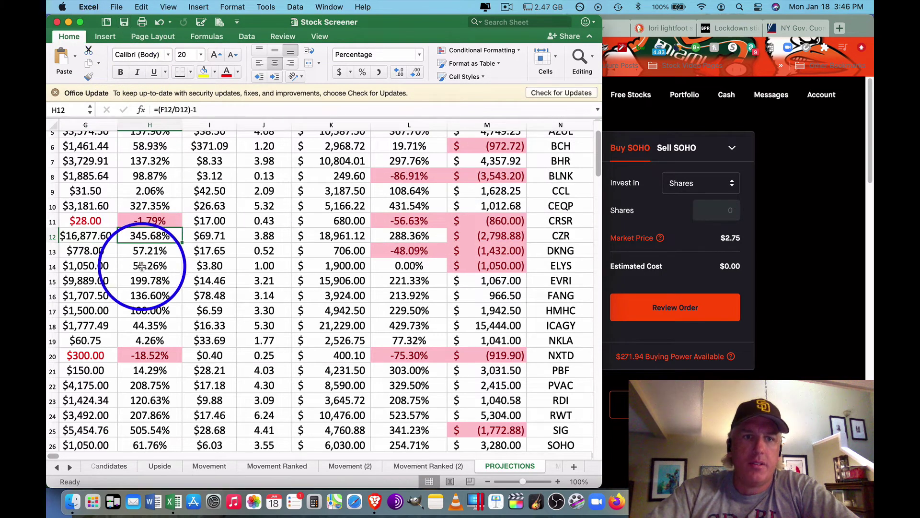
pyautogui.hscroll(-4, 139, 238)
pyautogui.hscroll(-8, 129, 241)
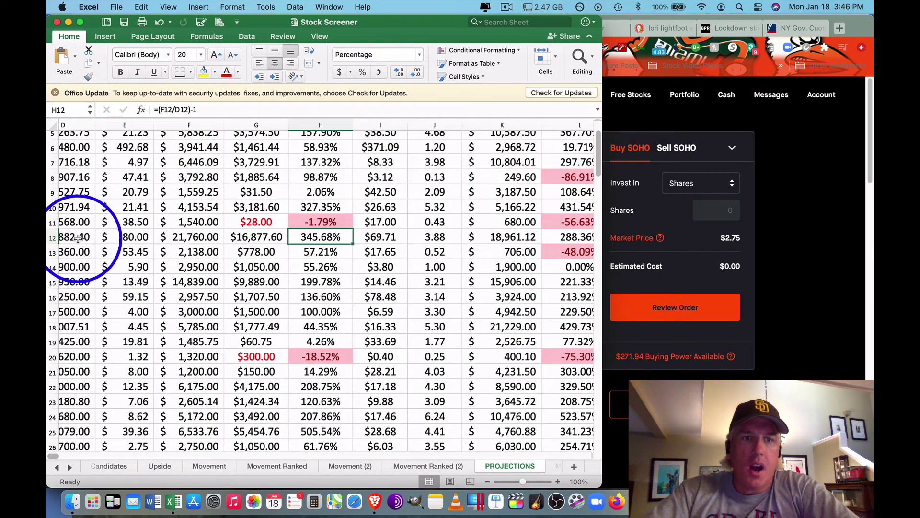
pyautogui.click(54, 230)
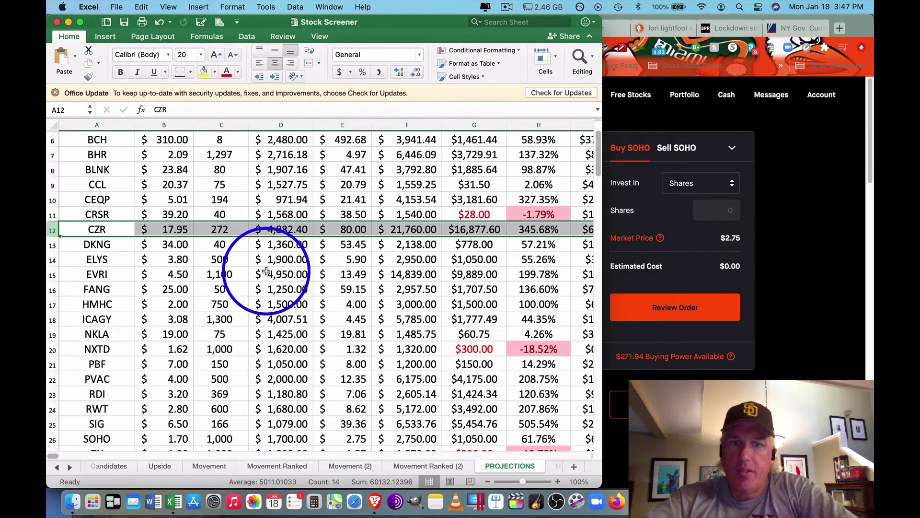
# Highlight the EVRI row and compare its current value and gain with its Upside Value
pyautogui.click(53, 274)
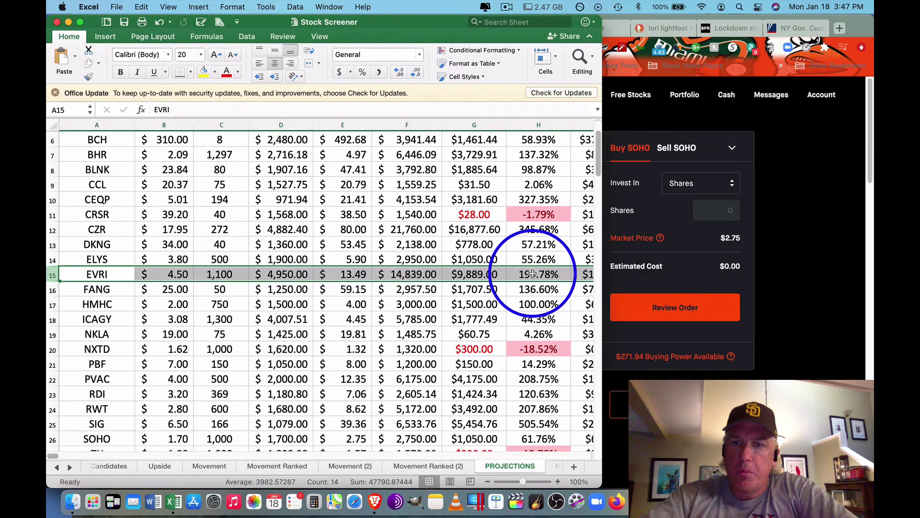
pyautogui.hscroll(10, 533, 274)
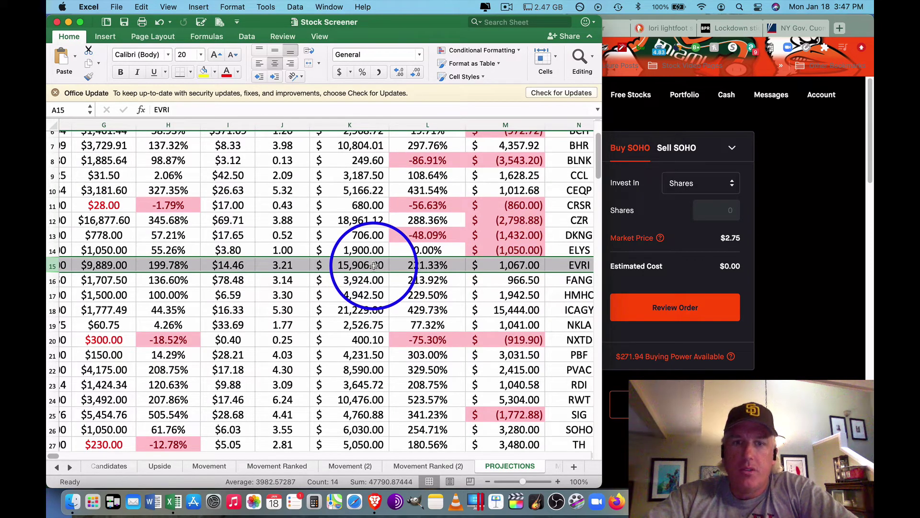
pyautogui.click(360, 265)
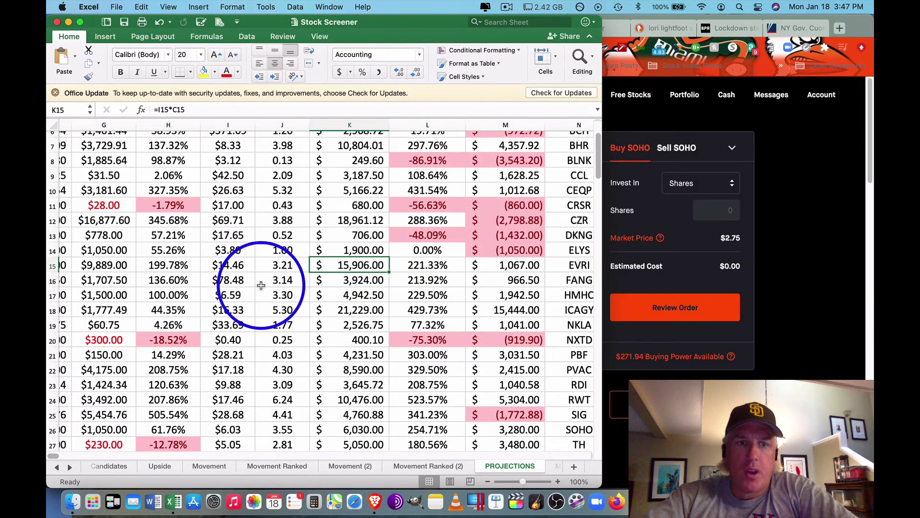
pyautogui.hscroll(-10, 261, 286)
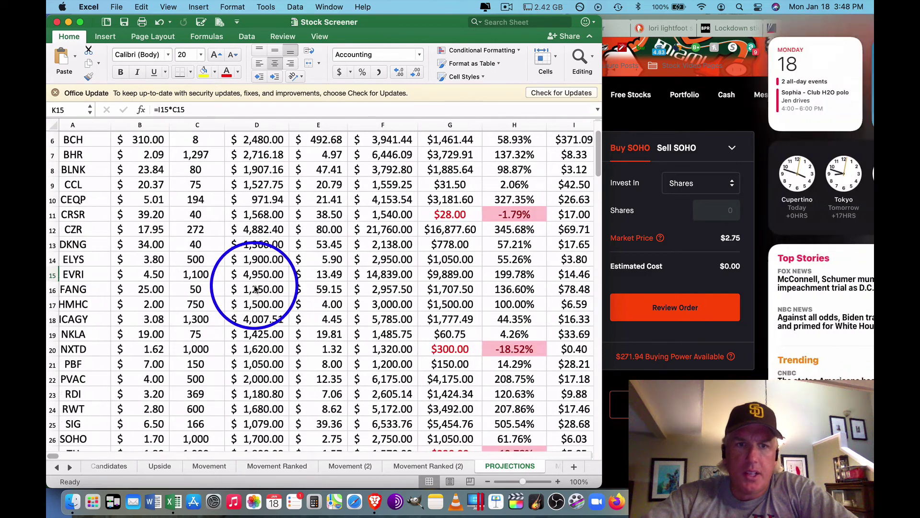
# Highlight the FANG row and review its 20-Feb price, Upside Value and Upside Gain %
pyautogui.click(51, 288)
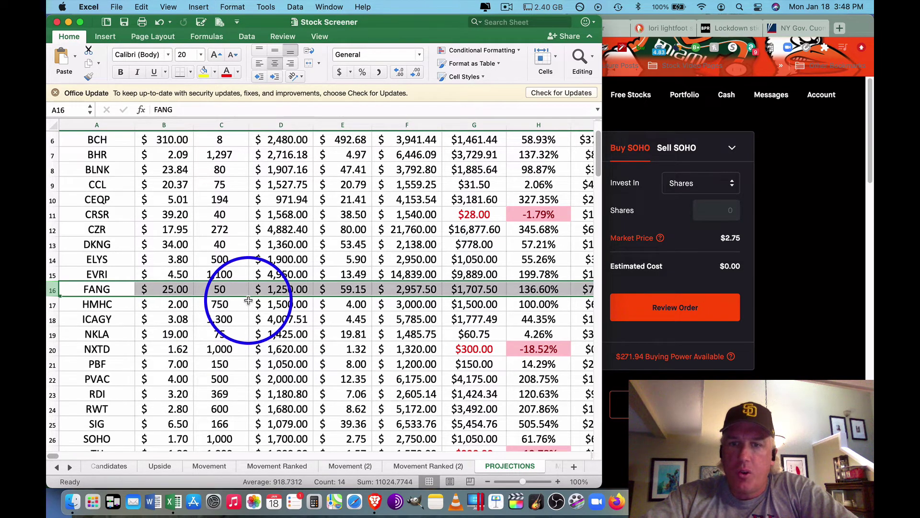
pyautogui.hscroll(3, 536, 288)
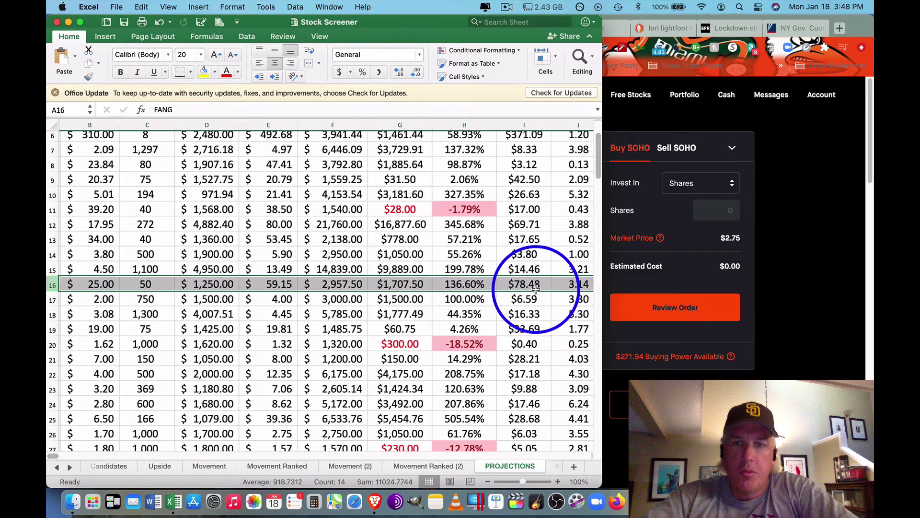
pyautogui.hscroll(5, 536, 289)
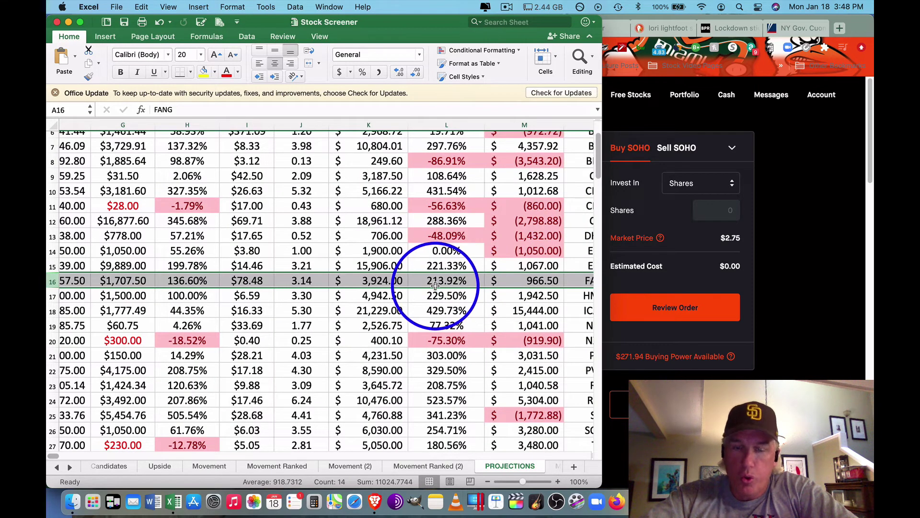
pyautogui.hscroll(-8, 436, 287)
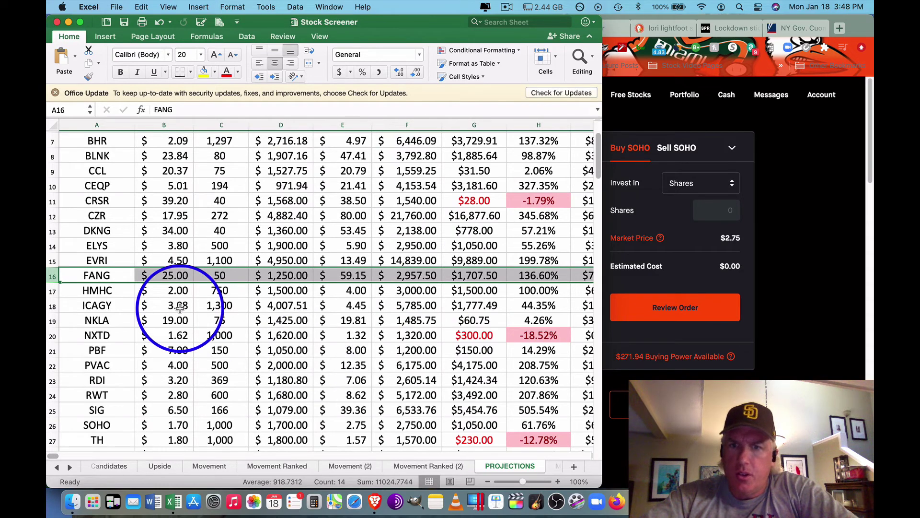
# Highlight the PVAC row and review its cost, gain and projected Upside Gain %
pyautogui.click(51, 365)
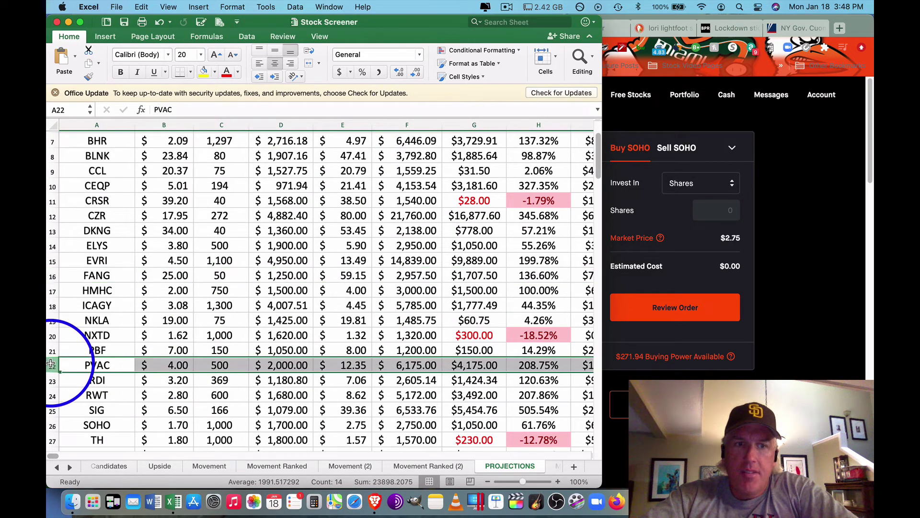
pyautogui.hscroll(5, 257, 379)
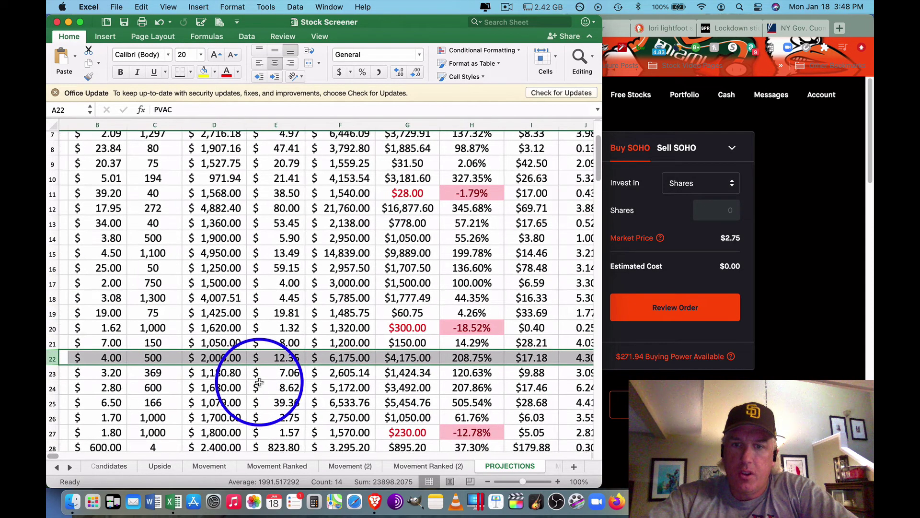
pyautogui.hscroll(6, 258, 382)
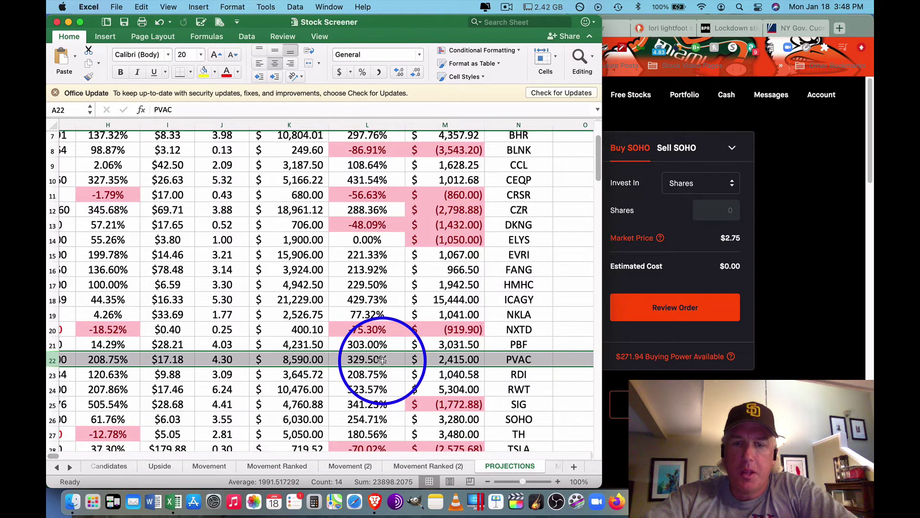
pyautogui.hscroll(-8, 382, 360)
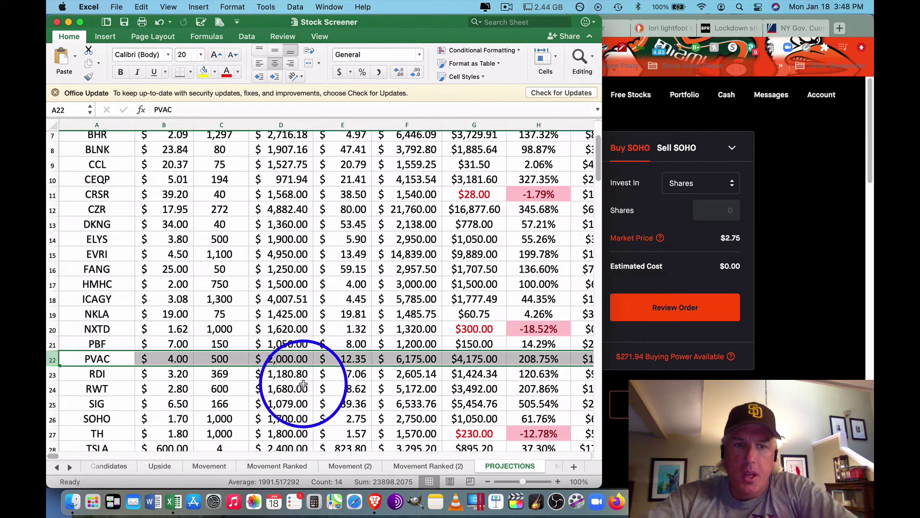
# Highlight the RWT row and the SIG row in turn to review their gains and projected upside
pyautogui.click(56, 386)
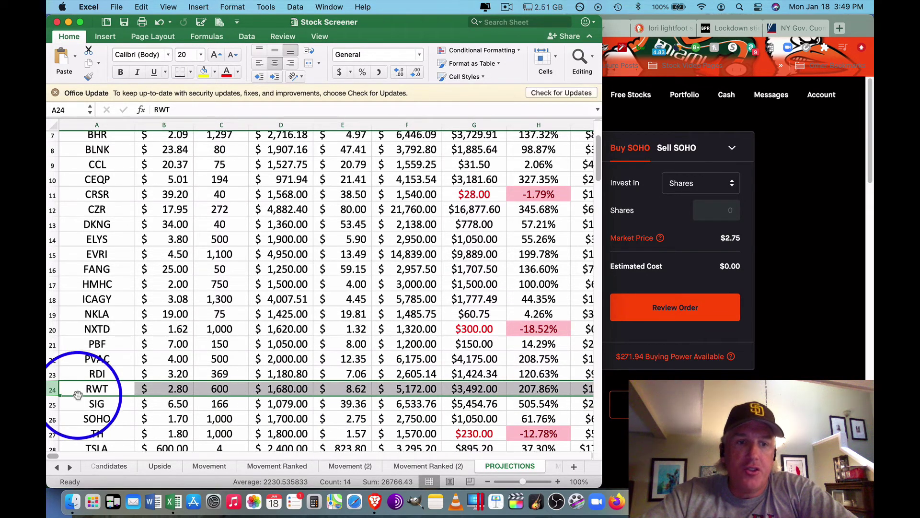
pyautogui.click(54, 404)
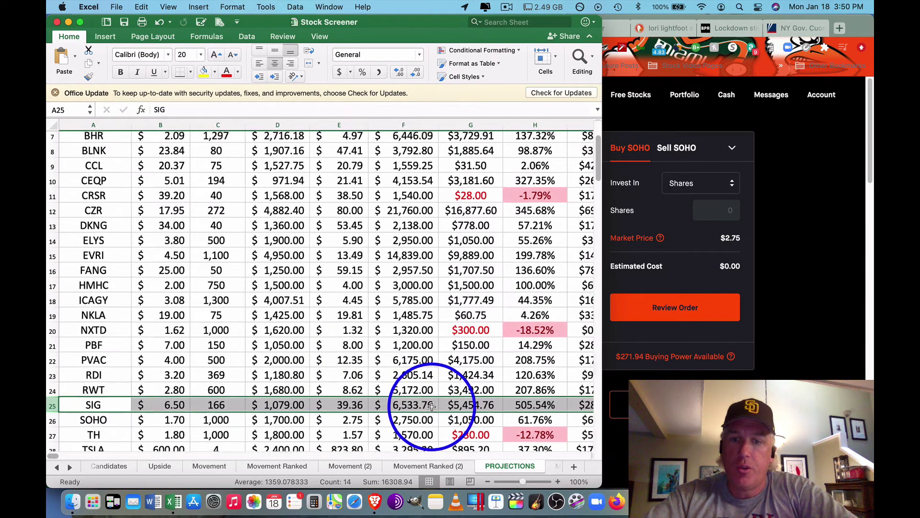
pyautogui.hscroll(5, 432, 406)
pyautogui.hscroll(-5, 432, 406)
pyautogui.scroll(-1, 432, 406)
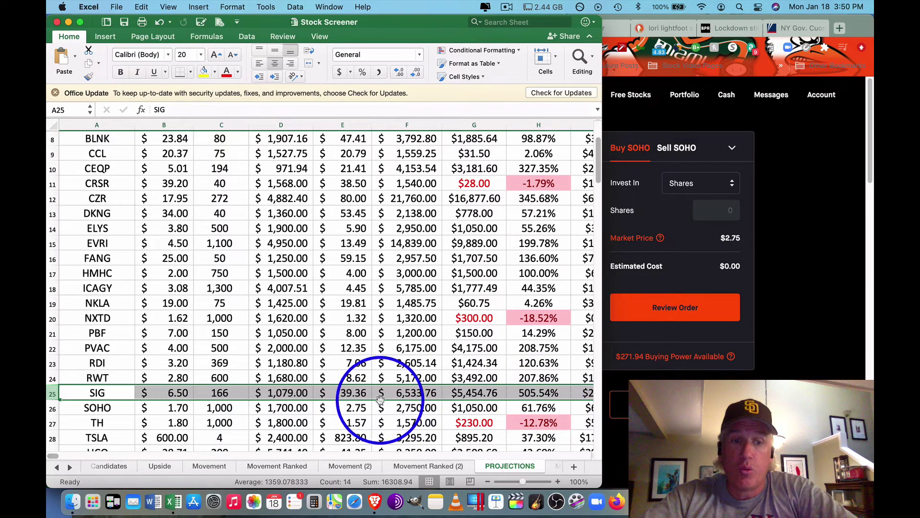
pyautogui.scroll(-5, 344, 403)
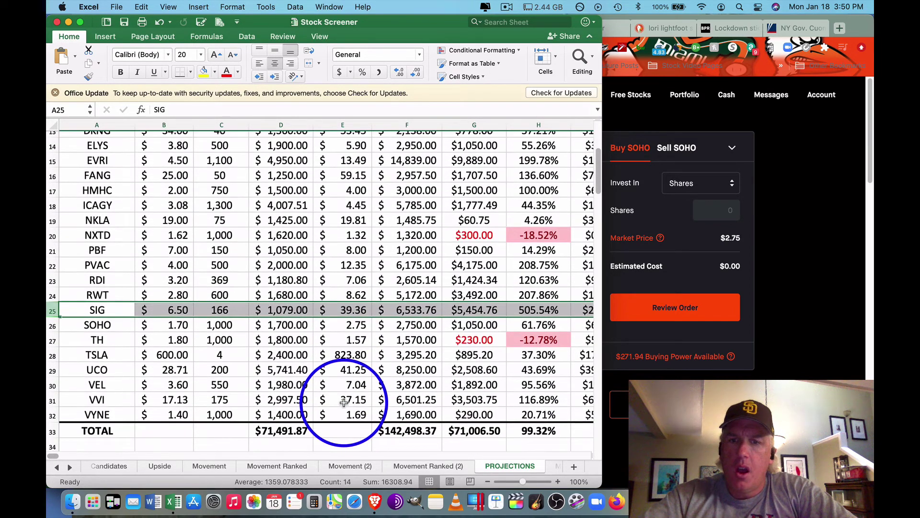
# Highlight the VVI row and compare its Gain and Pct with its Upside Value
pyautogui.click(51, 400)
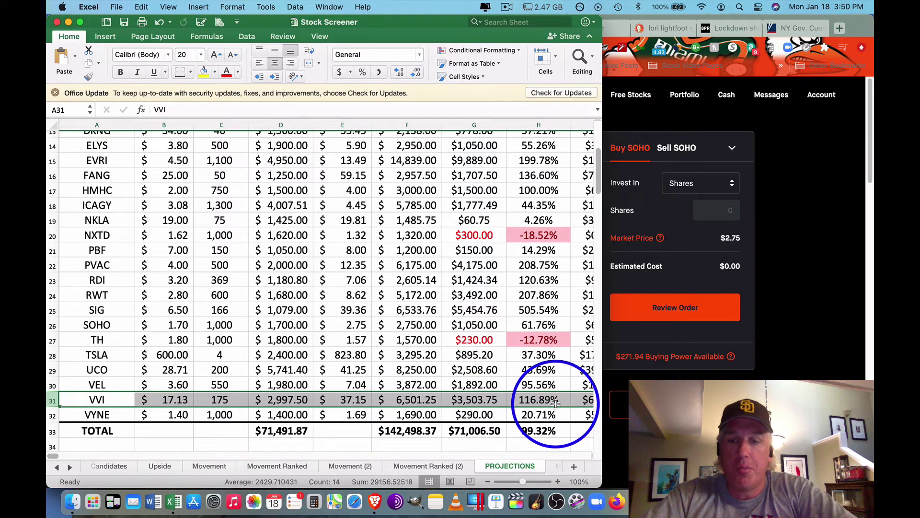
pyautogui.hscroll(10, 556, 404)
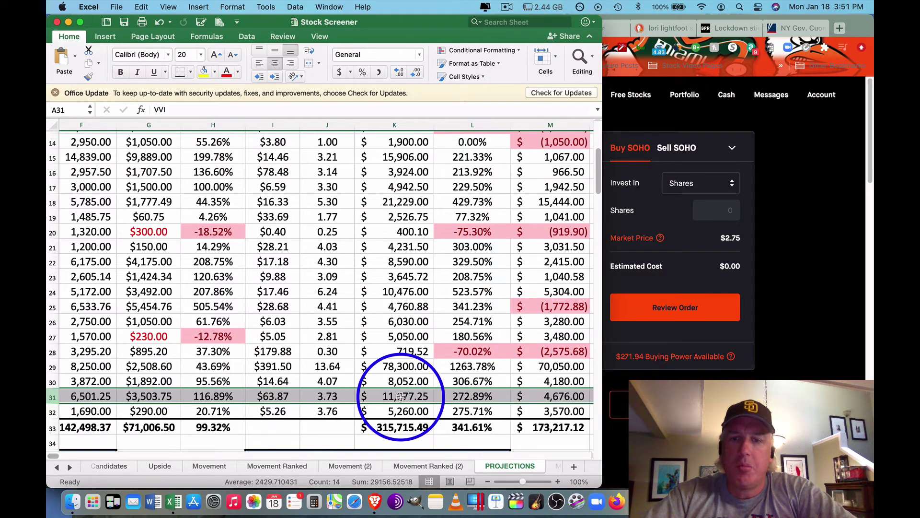
pyautogui.hscroll(-10, 401, 397)
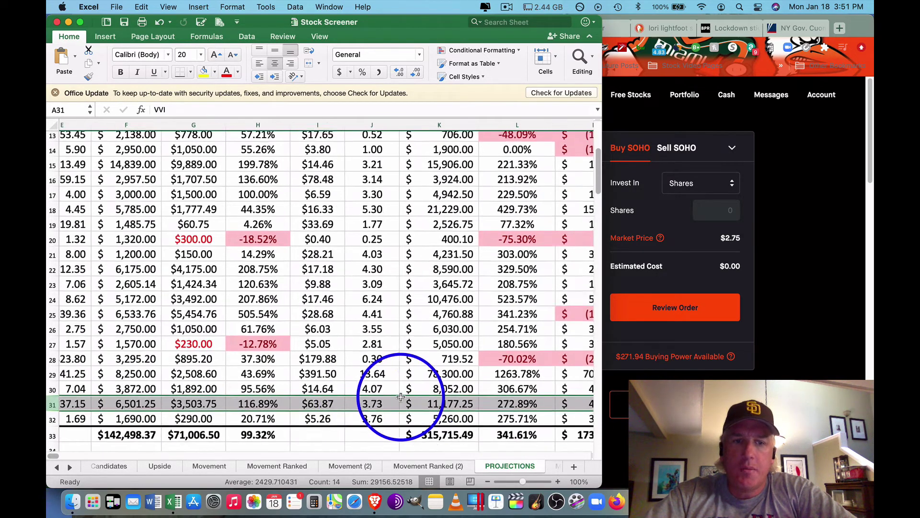
# Check the HOFV table below the PROJECTIONS totals and switch to the Candidates sheet
pyautogui.scroll(-4, 400, 397)
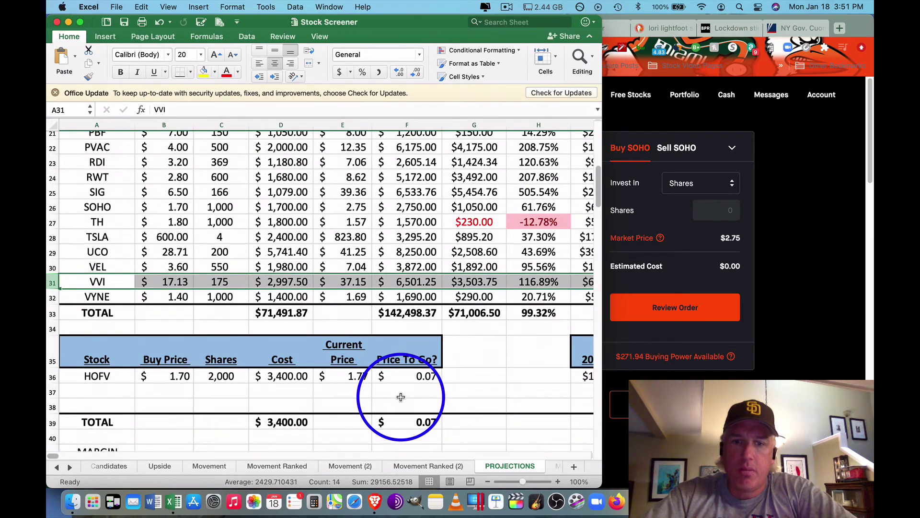
pyautogui.click(109, 468)
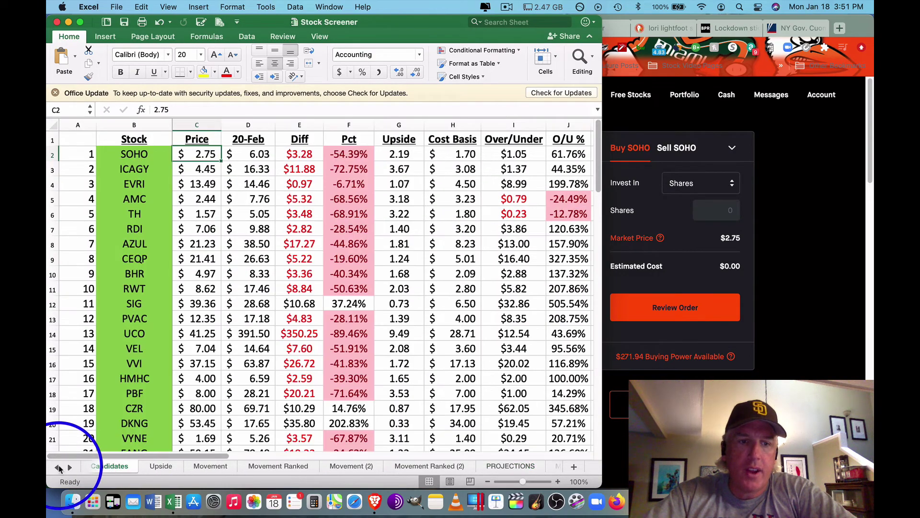
# Switch to the Holdings sheet and review the Deposits and Total figures in the account summary below the limit orders
pyautogui.click(56, 467)
pyautogui.click(102, 466)
pyautogui.scroll(-10, 359, 351)
pyautogui.hscroll(3, 359, 351)
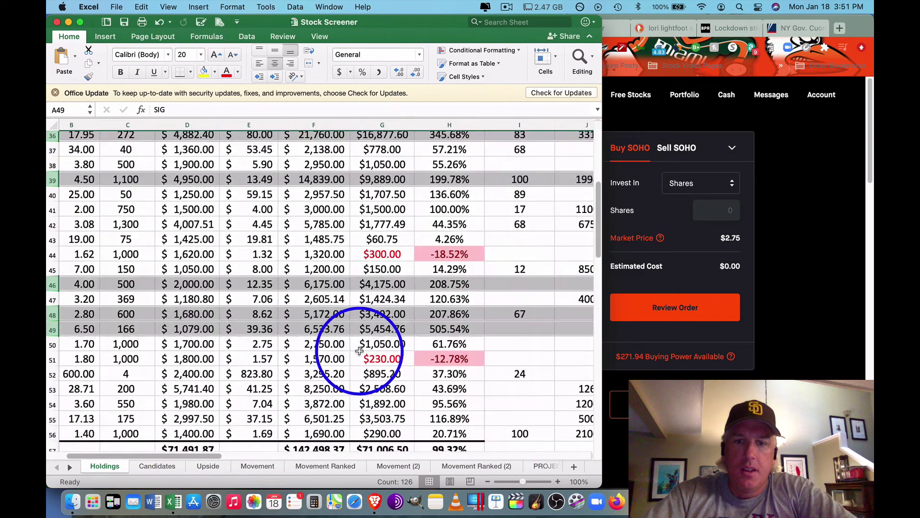
pyautogui.click(216, 422)
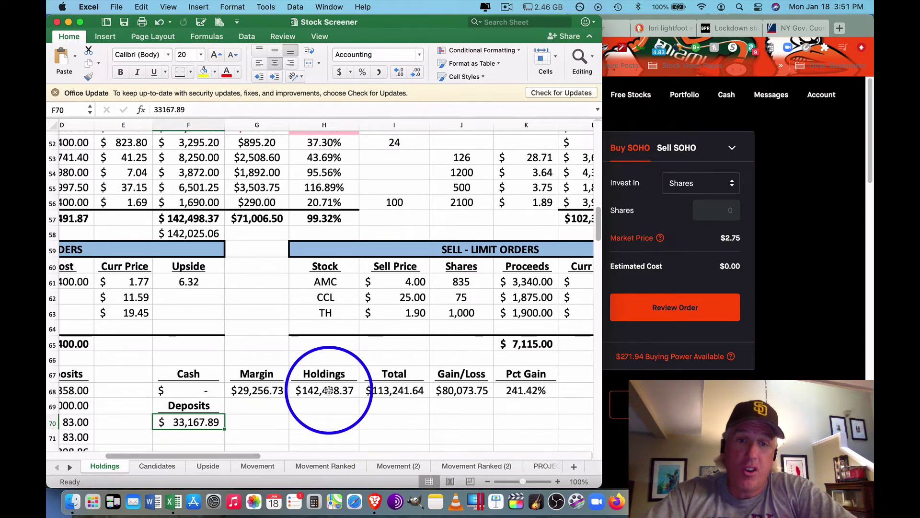
pyautogui.click(393, 394)
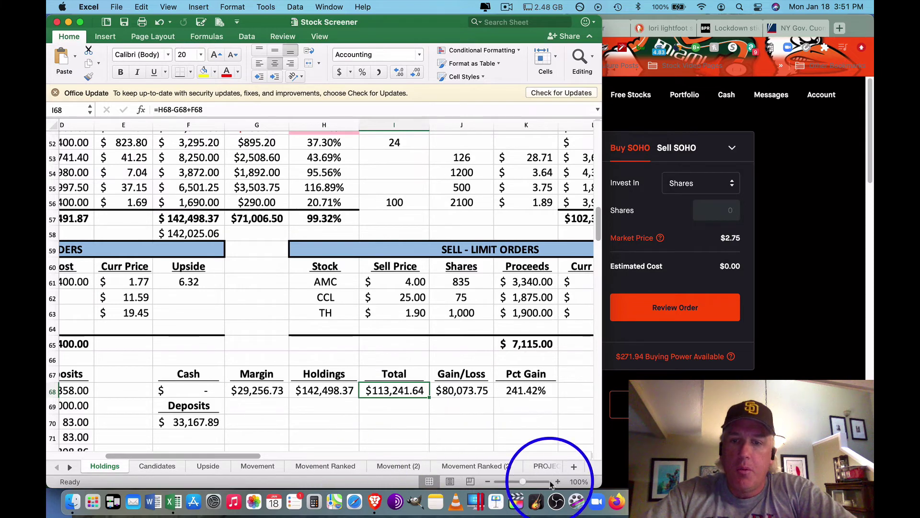
# Switch to the PROJECTIONS sheet and review the GRAND TOTAL of Upside Value $ below the HOFV table
pyautogui.click(545, 467)
pyautogui.scroll(-5, 491, 337)
pyautogui.hscroll(5, 491, 336)
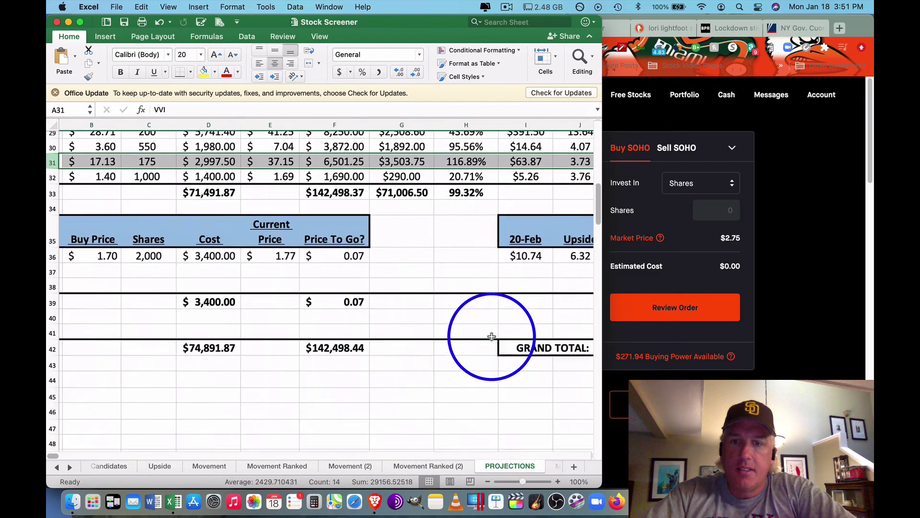
pyautogui.scroll(5, 491, 337)
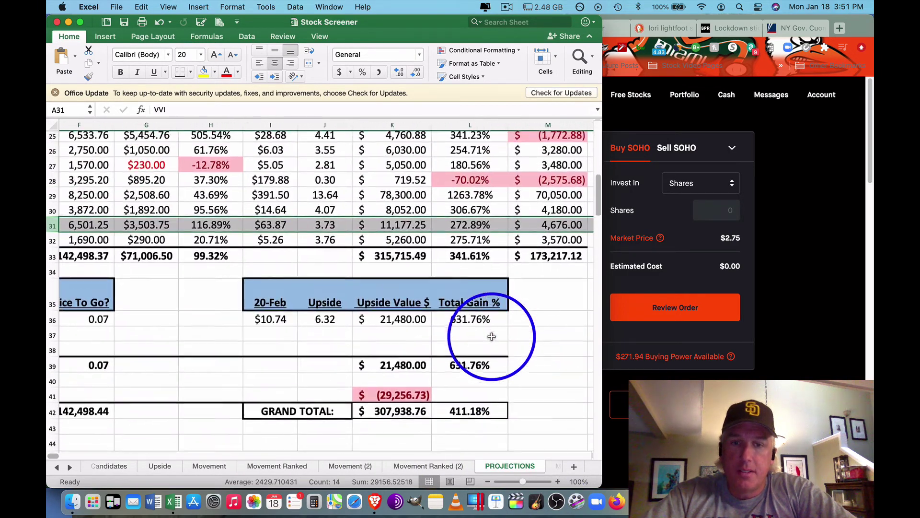
pyautogui.click(420, 420)
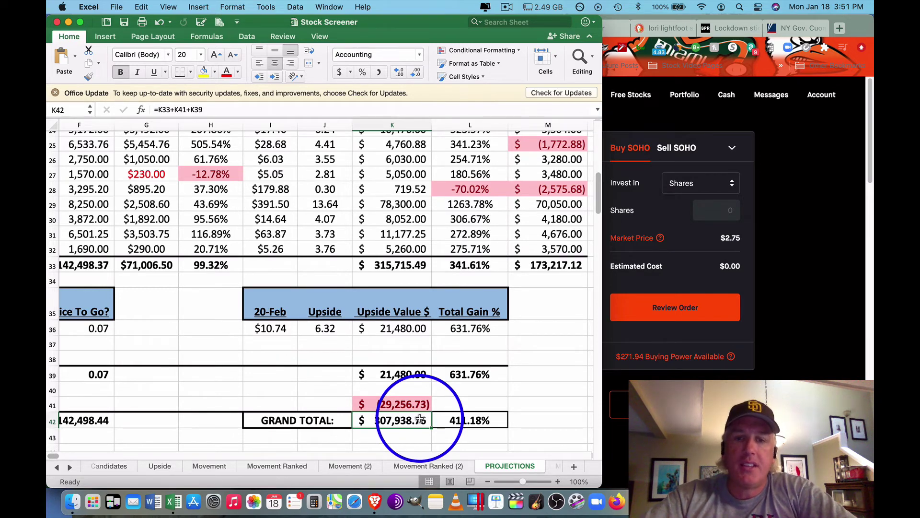
pyautogui.click(415, 435)
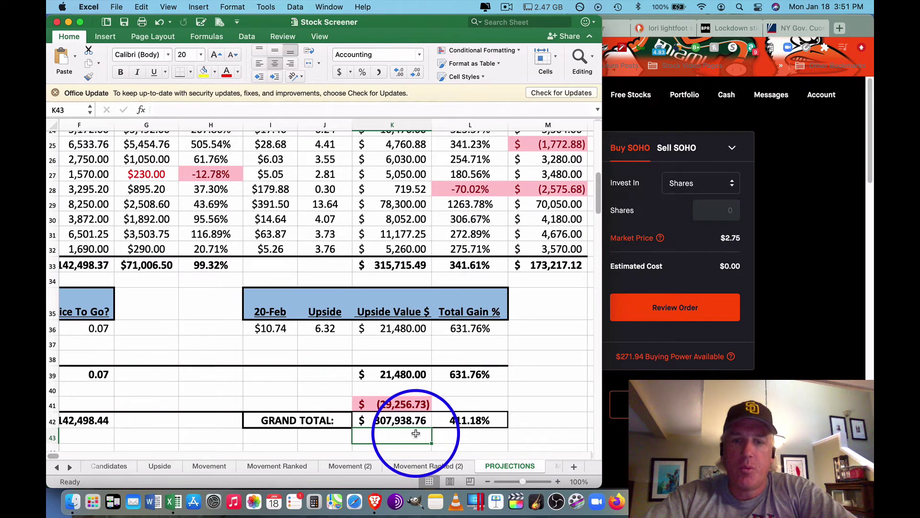
pyautogui.click(420, 420)
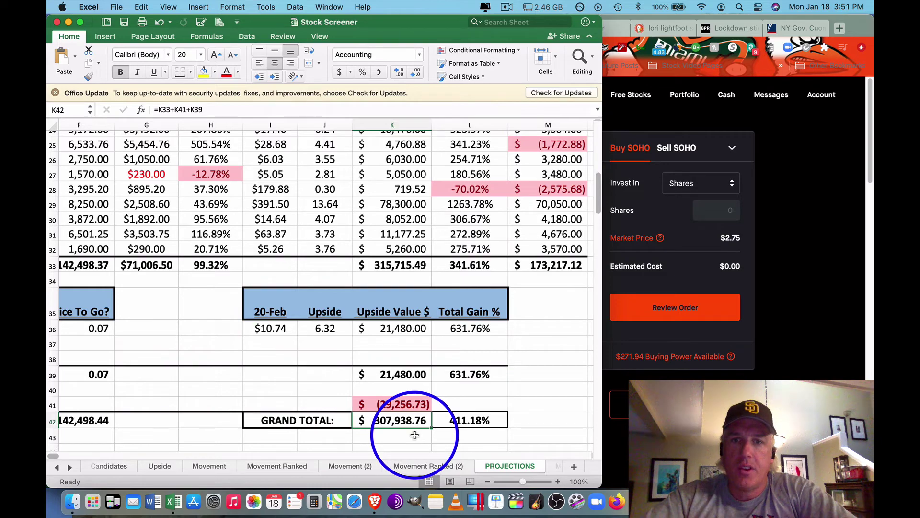
# Compare the current holdings totals in the PROJECTIONS sheet with the projected GRAND TOTAL and its Total Gain %
pyautogui.scroll(3, 415, 435)
pyautogui.hscroll(-3, 415, 435)
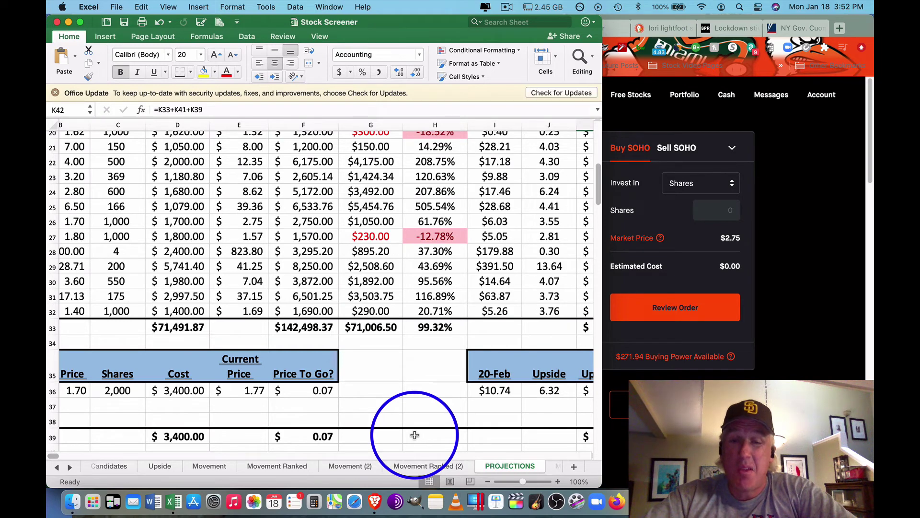
pyautogui.scroll(-3, 427, 391)
pyautogui.hscroll(3, 428, 392)
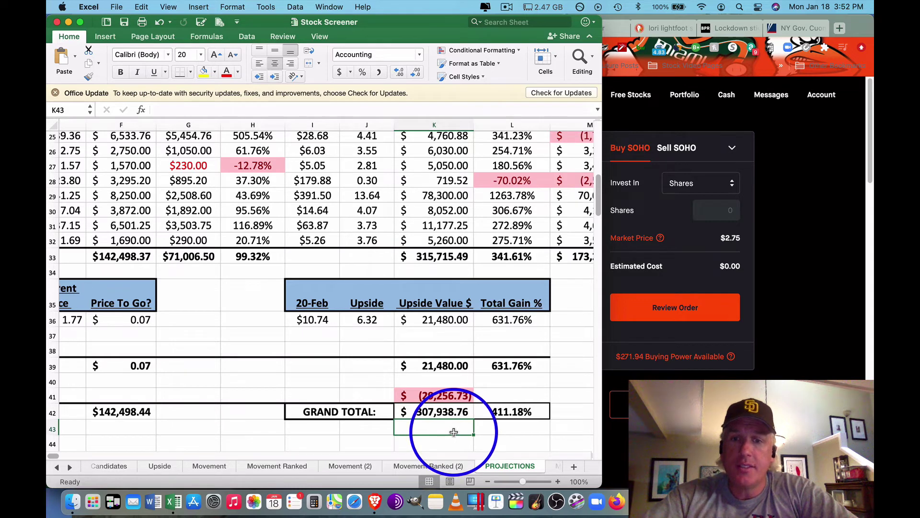
pyautogui.click(451, 437)
pyautogui.click(450, 445)
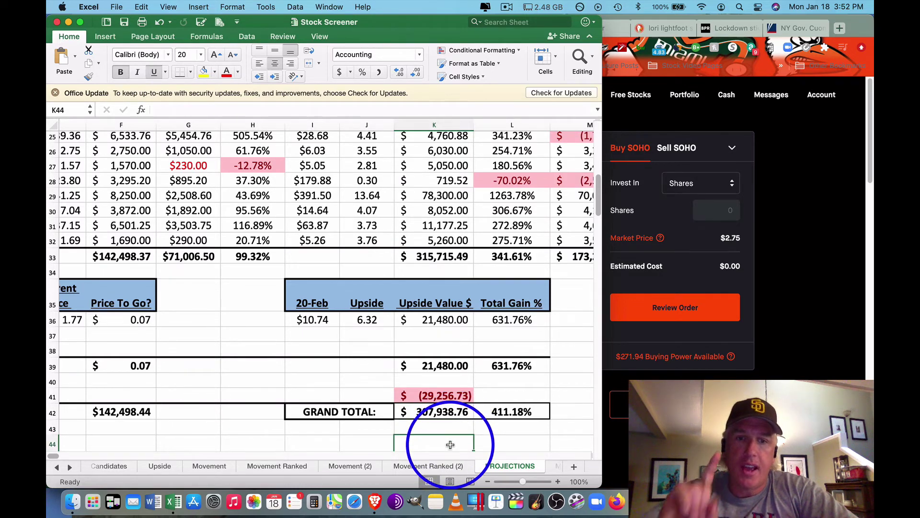
pyautogui.scroll(-3, 387, 376)
pyautogui.hscroll(-1, 387, 376)
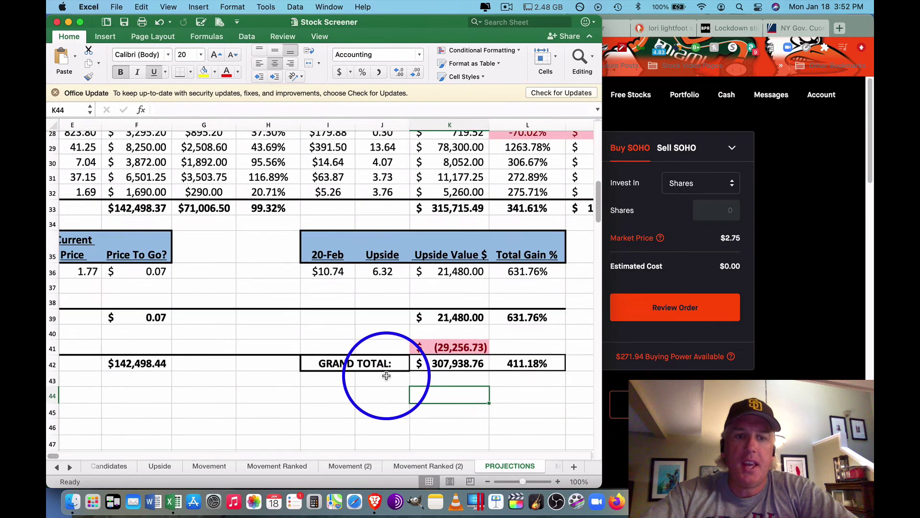
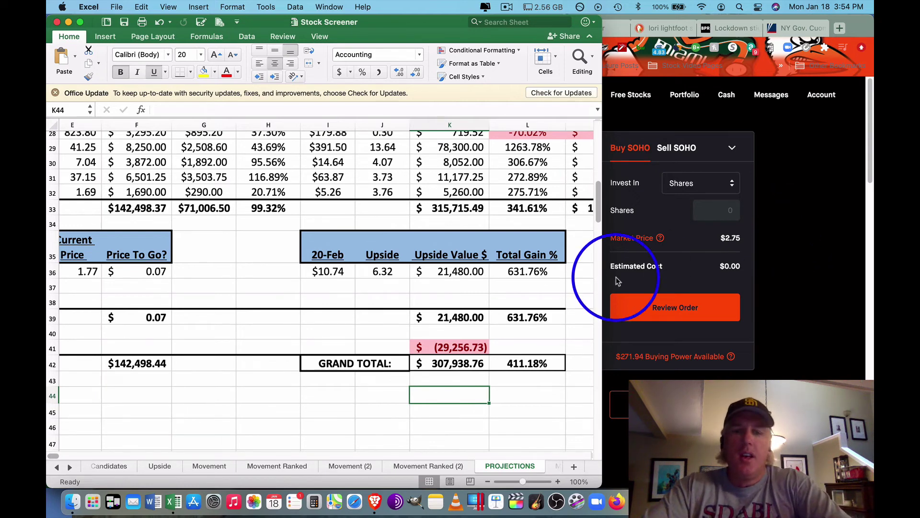
# Return to the Holdings sheet and check the negative Percent Gain cells, including those of CRSR, NXTD and TH
pyautogui.click(58, 467)
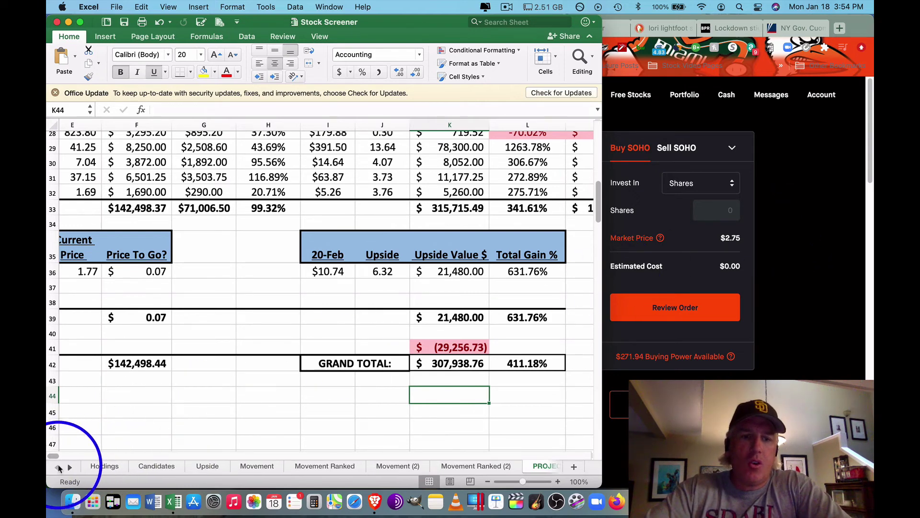
pyautogui.click(104, 466)
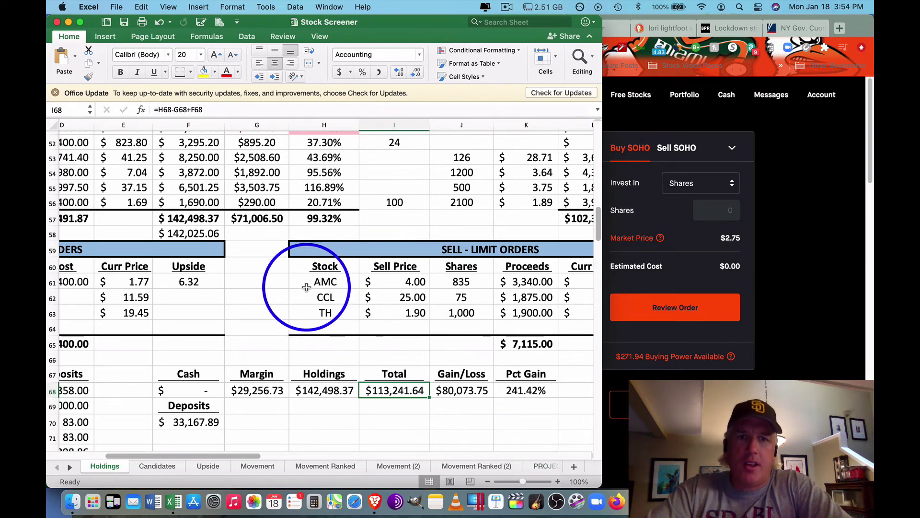
pyautogui.scroll(10, 306, 288)
pyautogui.hscroll(2, 306, 287)
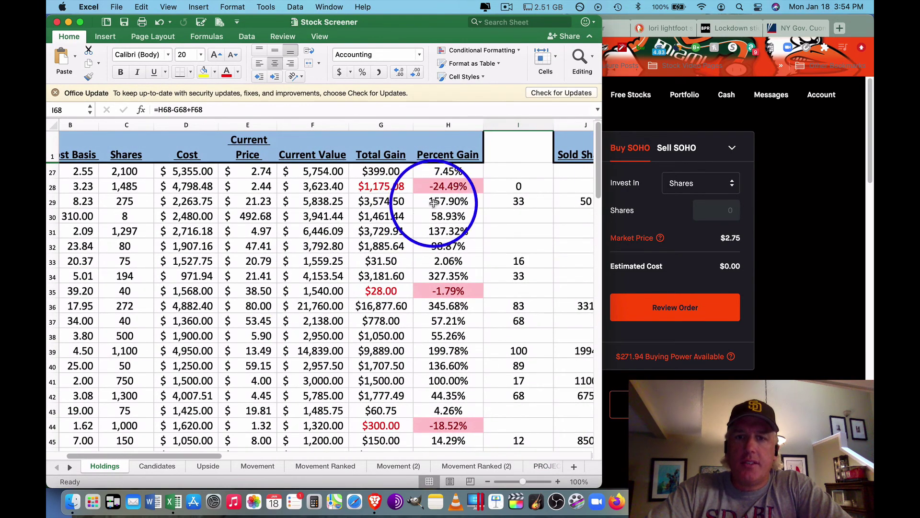
pyautogui.click(446, 187)
pyautogui.scroll(-3, 468, 297)
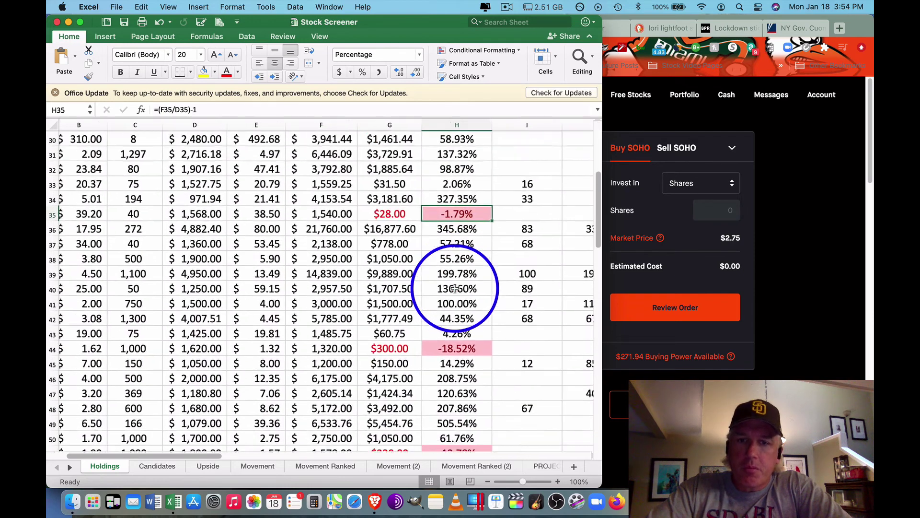
pyautogui.click(464, 329)
pyautogui.scroll(-3, 464, 329)
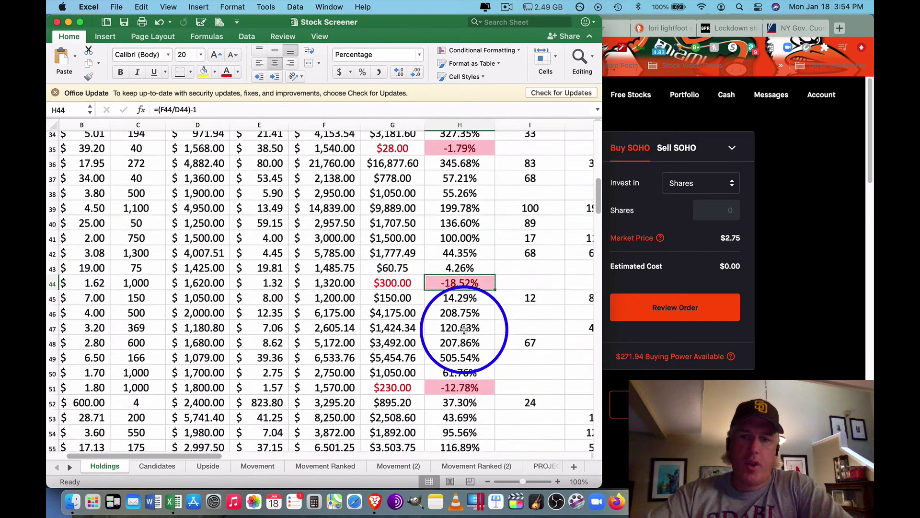
pyautogui.click(467, 376)
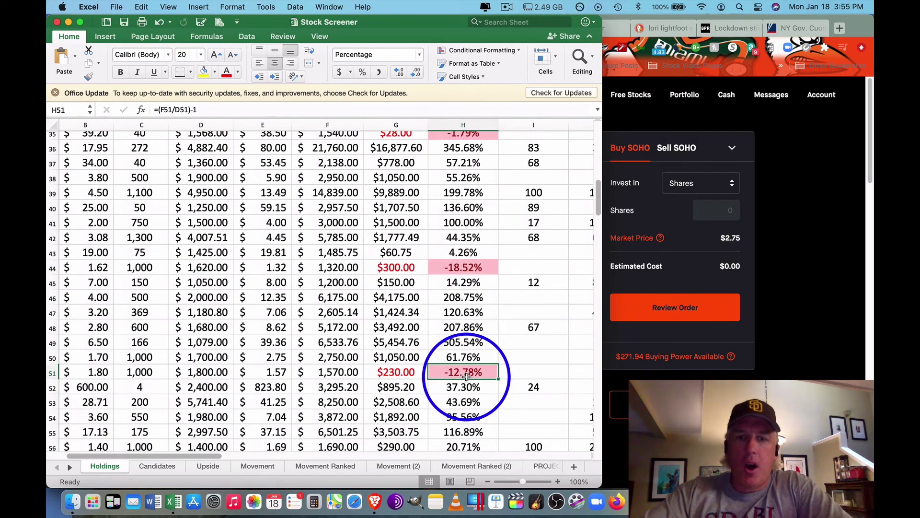
# Highlight the TH row and the NXTD row in turn to review their cost basis and losses
pyautogui.scroll(-1, 466, 377)
pyautogui.scroll(-3, 466, 377)
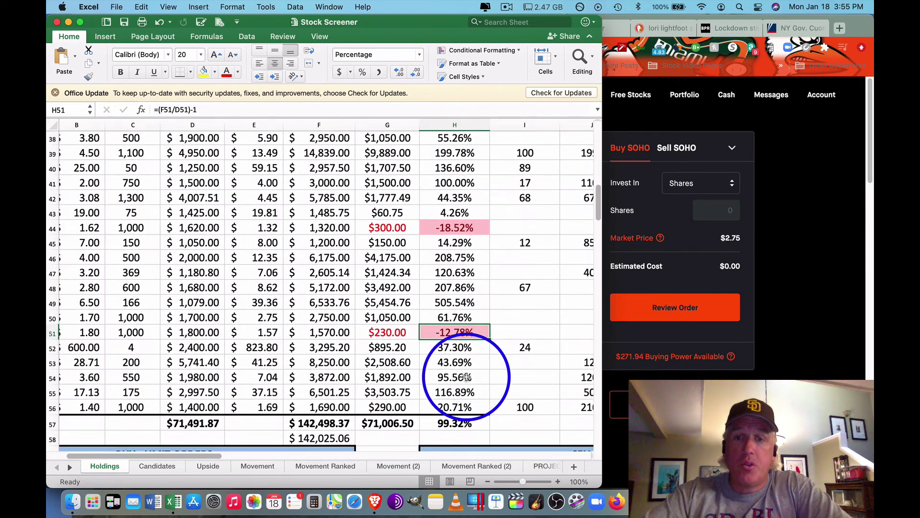
pyautogui.hscroll(-3, 466, 377)
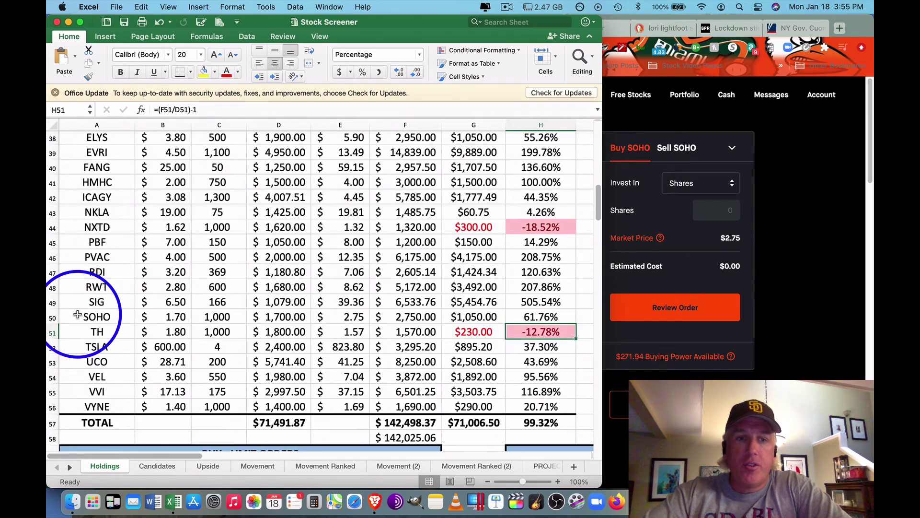
pyautogui.click(54, 332)
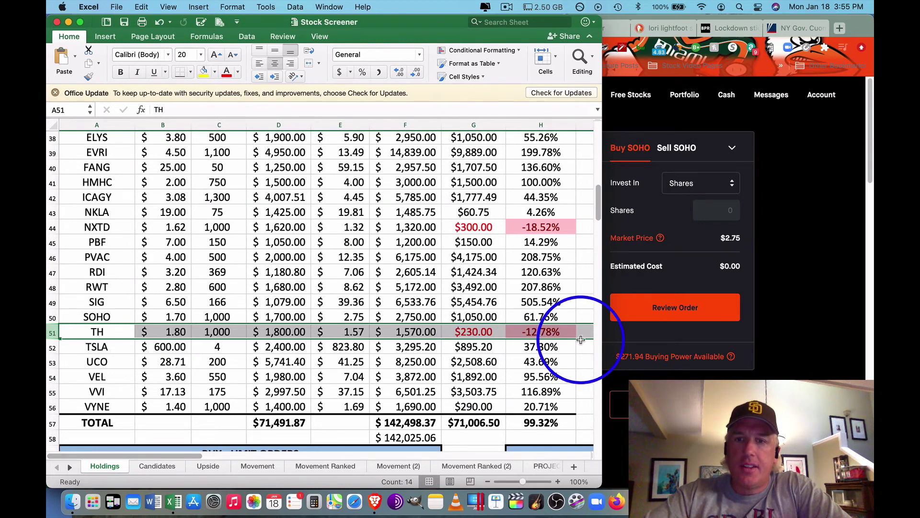
pyautogui.click(565, 330)
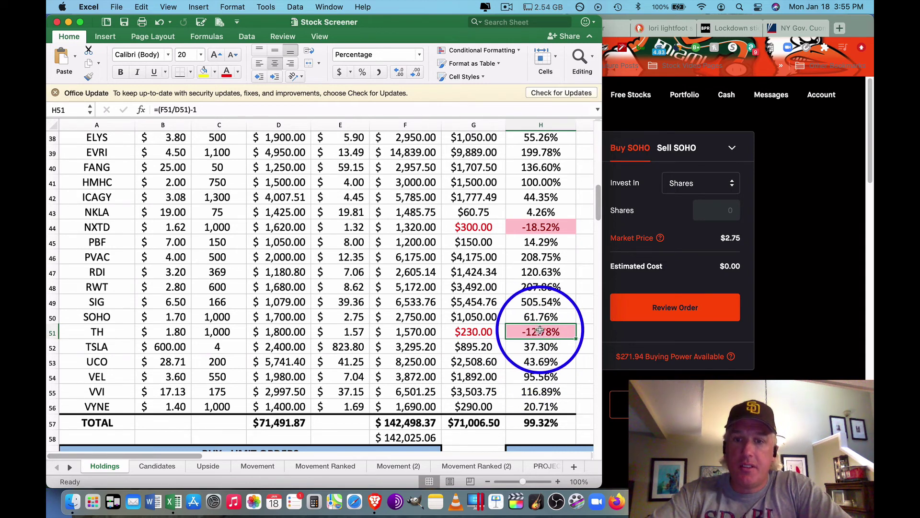
pyautogui.click(52, 226)
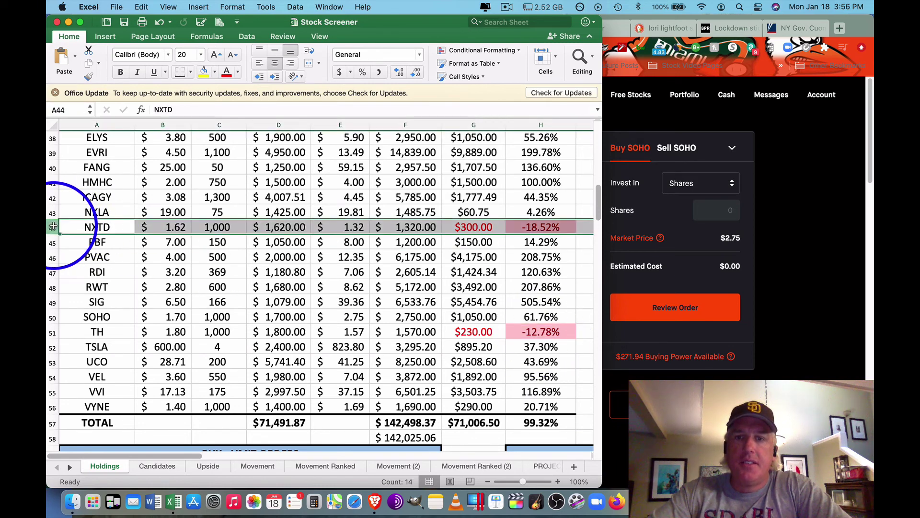
# Highlight the CRSR and AMC rows in turn and compare the Percent Gain of CZR with that of AMC
pyautogui.scroll(6, 227, 273)
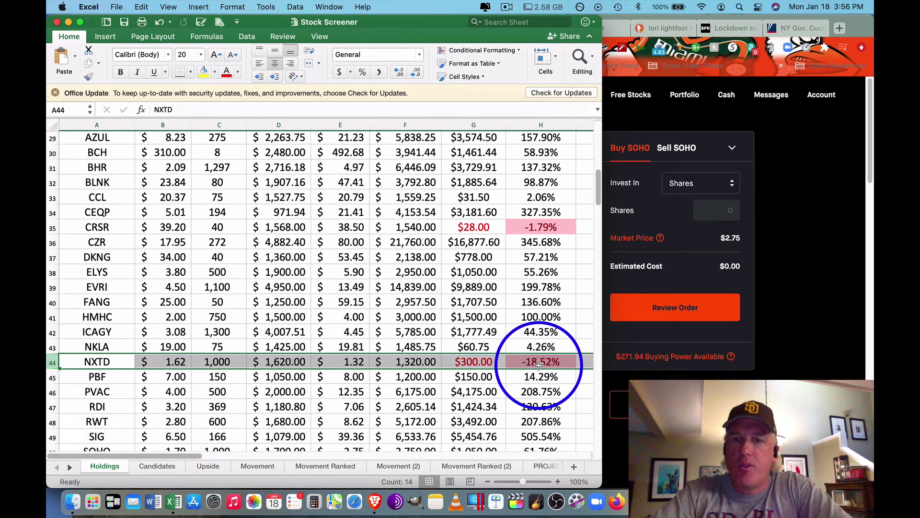
pyautogui.scroll(4, 539, 365)
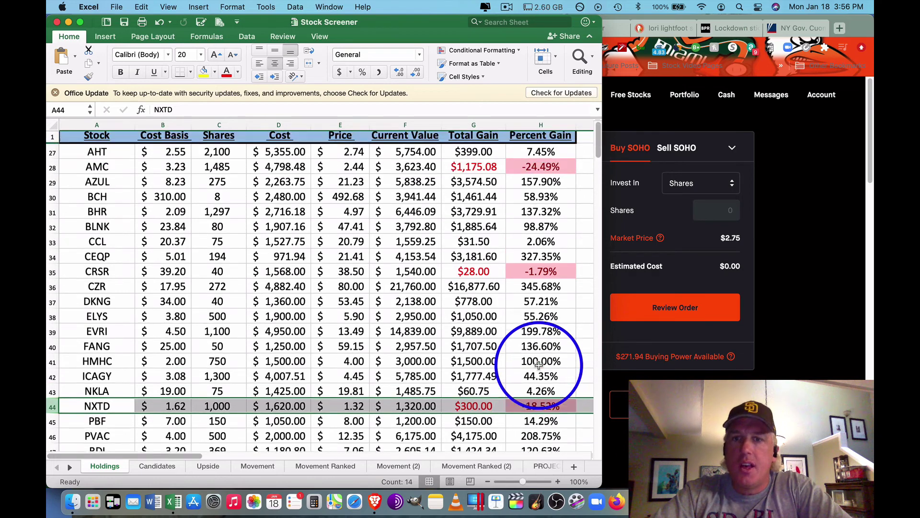
pyautogui.click(51, 284)
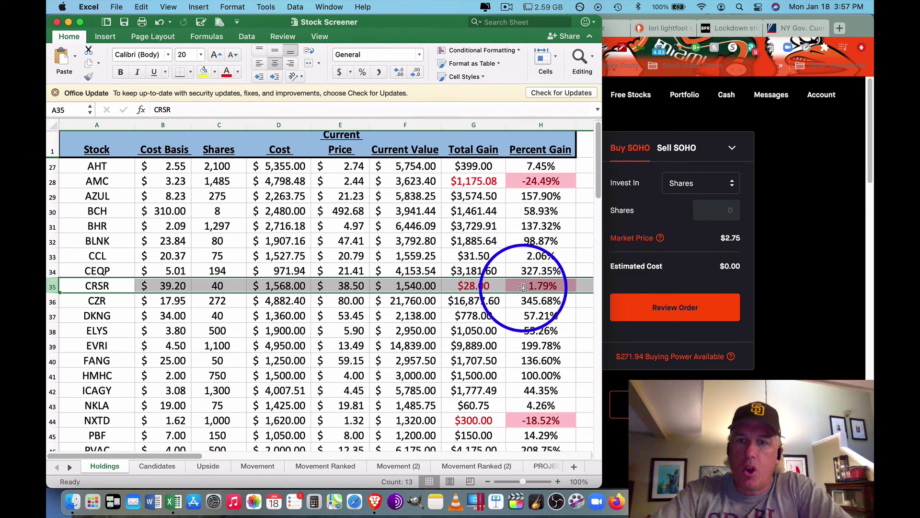
pyautogui.click(52, 181)
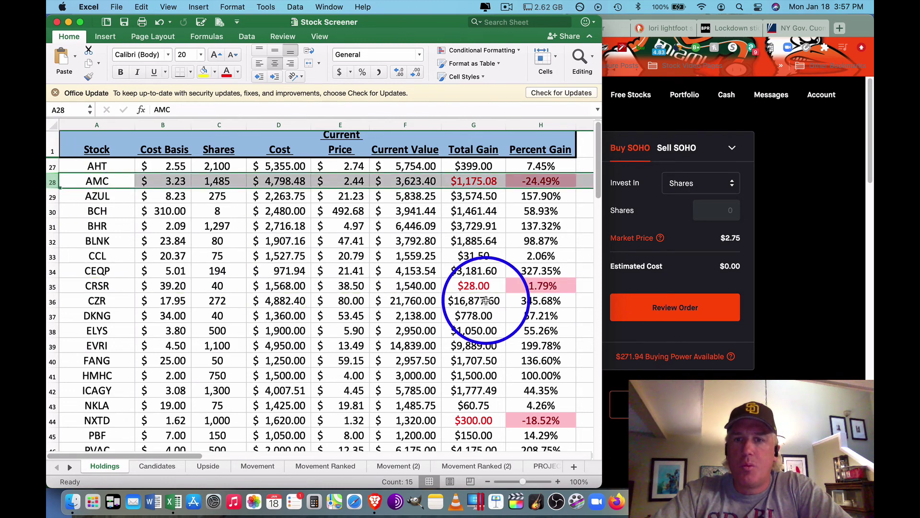
pyautogui.click(552, 301)
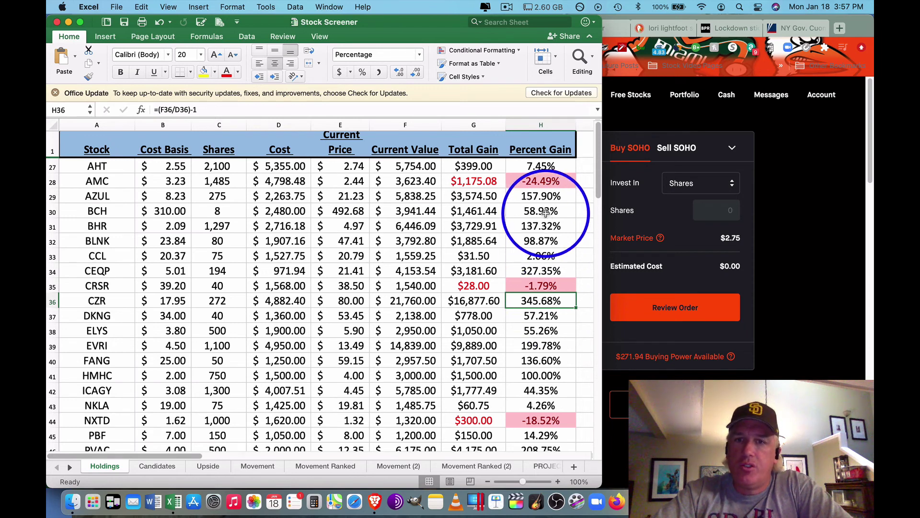
pyautogui.click(556, 182)
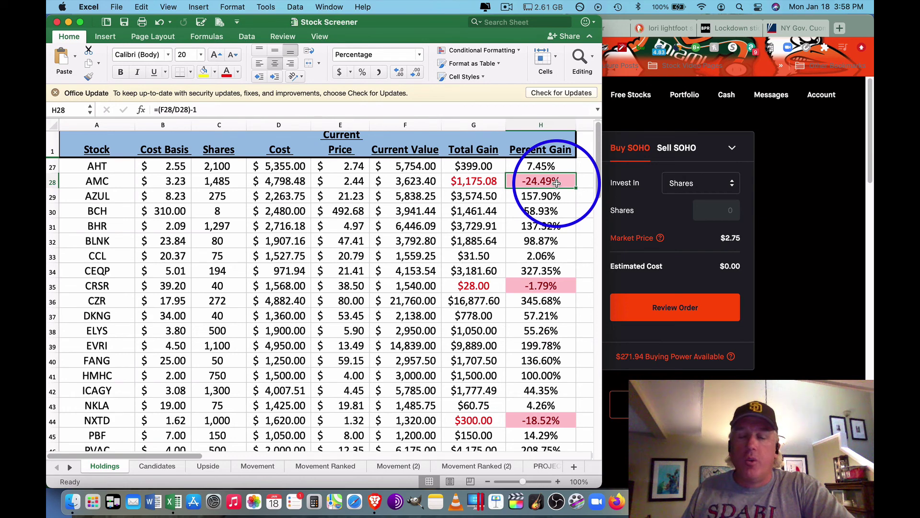
# Review the overall Percent Gain in the TOTAL row, and the account summary's Pct Gain and Deposits
pyautogui.scroll(-5, 565, 204)
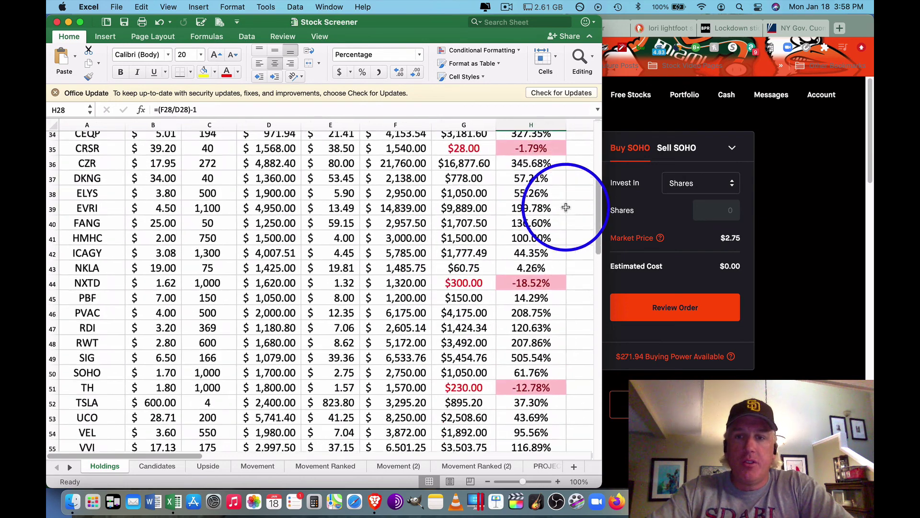
pyautogui.scroll(-3, 566, 207)
pyautogui.click(525, 363)
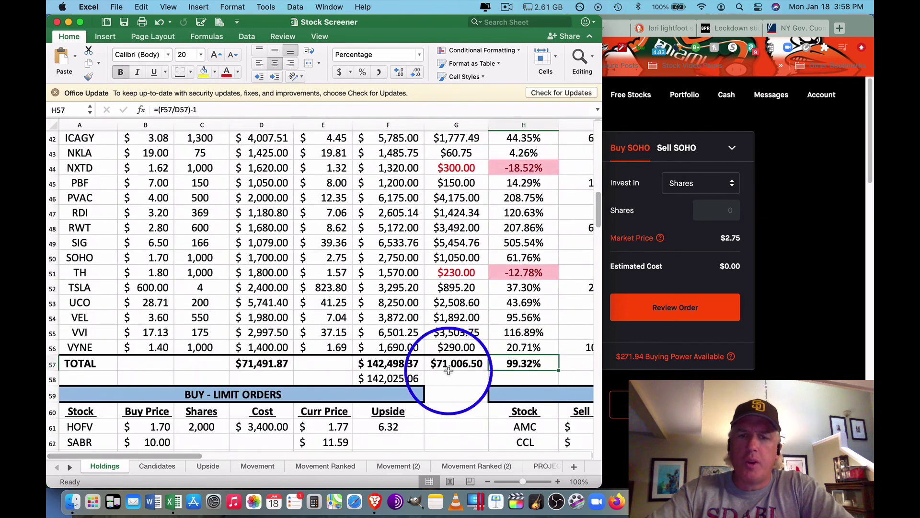
pyautogui.scroll(-6, 485, 352)
pyautogui.hscroll(4, 484, 352)
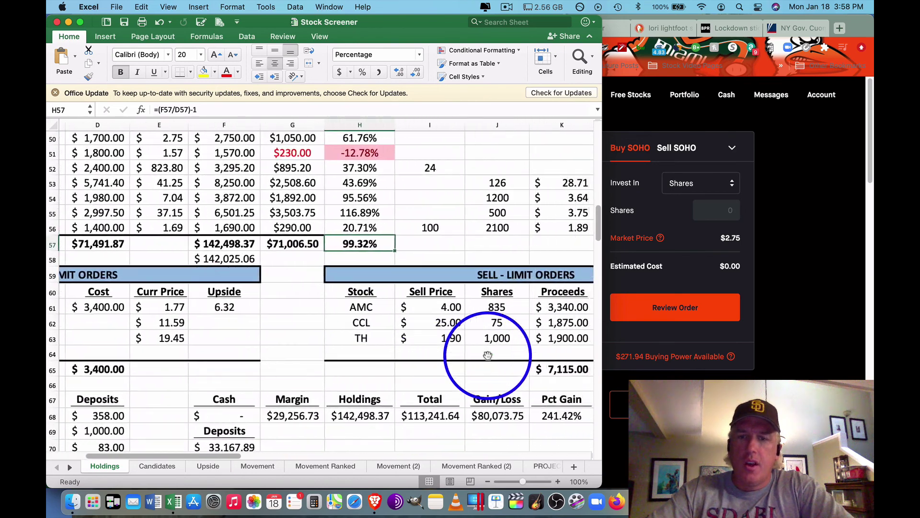
pyautogui.click(512, 363)
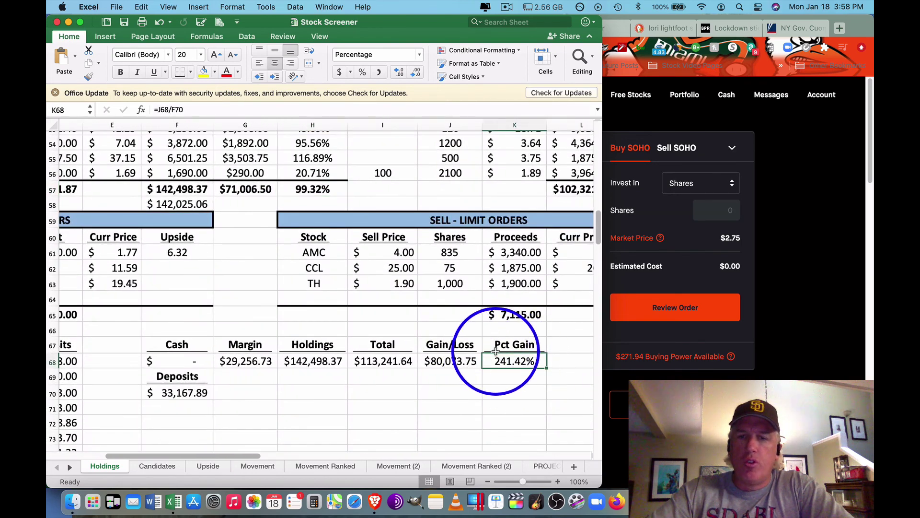
pyautogui.click(180, 394)
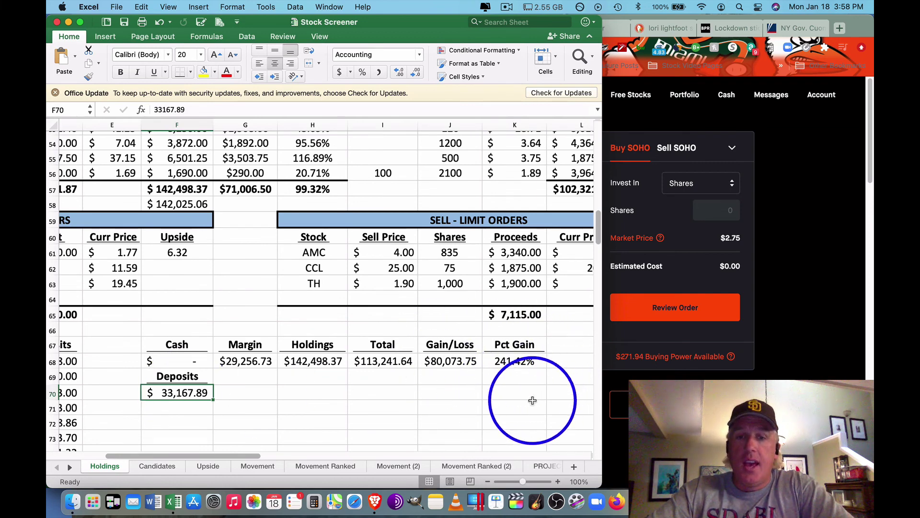
# Go back to the PROJECTIONS sheet and recheck the GRAND TOTAL against the account's current value
pyautogui.click(548, 466)
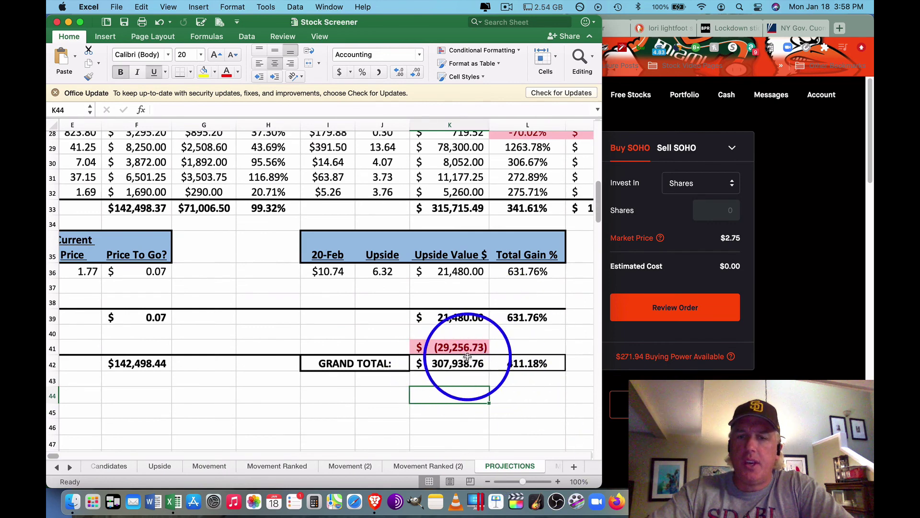
pyautogui.click(462, 381)
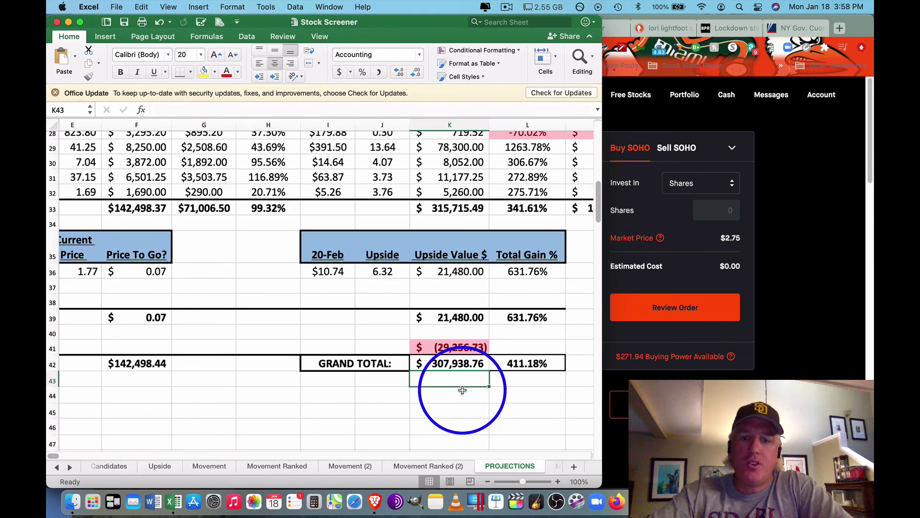
pyautogui.click(462, 392)
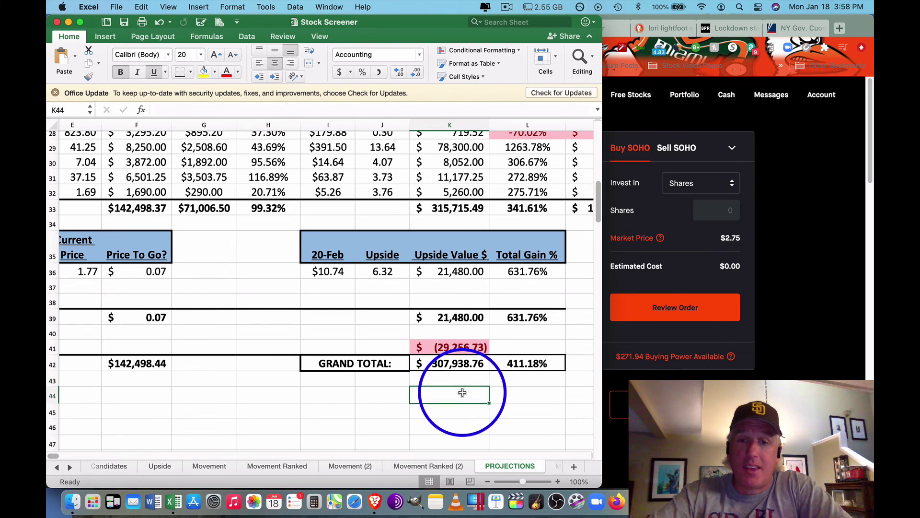